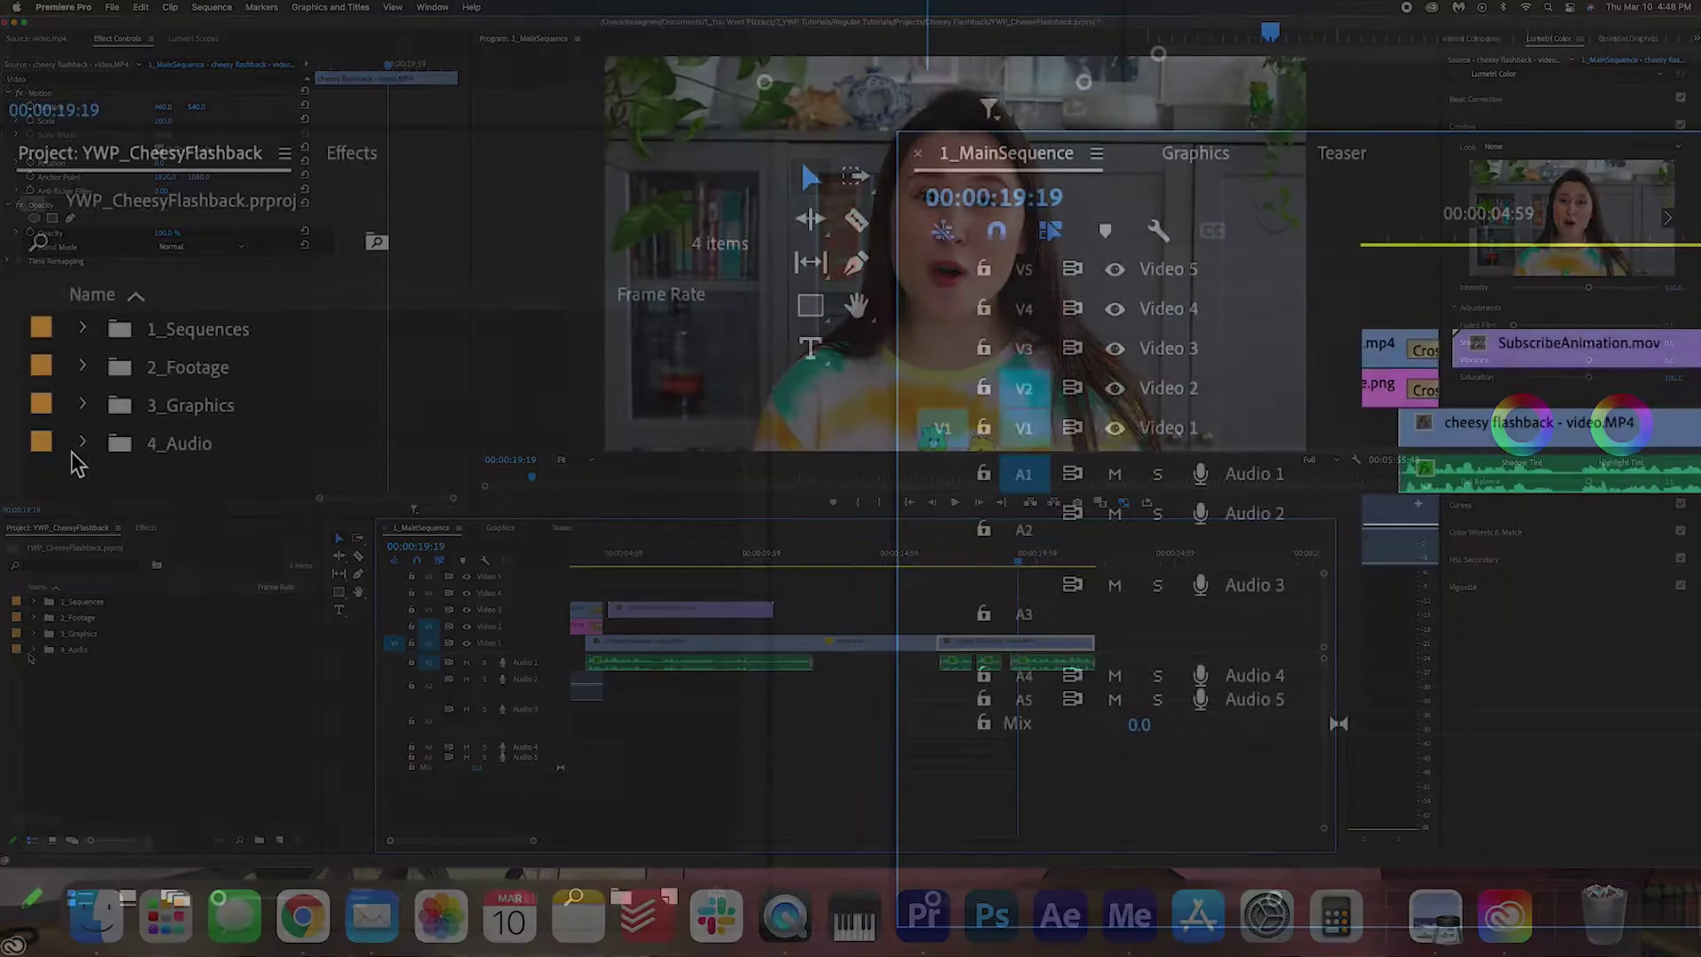
- Place harp-glissando-up.aiff from 4_Audio on Audio 2, timed to lead into the flashback
{"action": "left_click", "coordinate": [33, 650]}
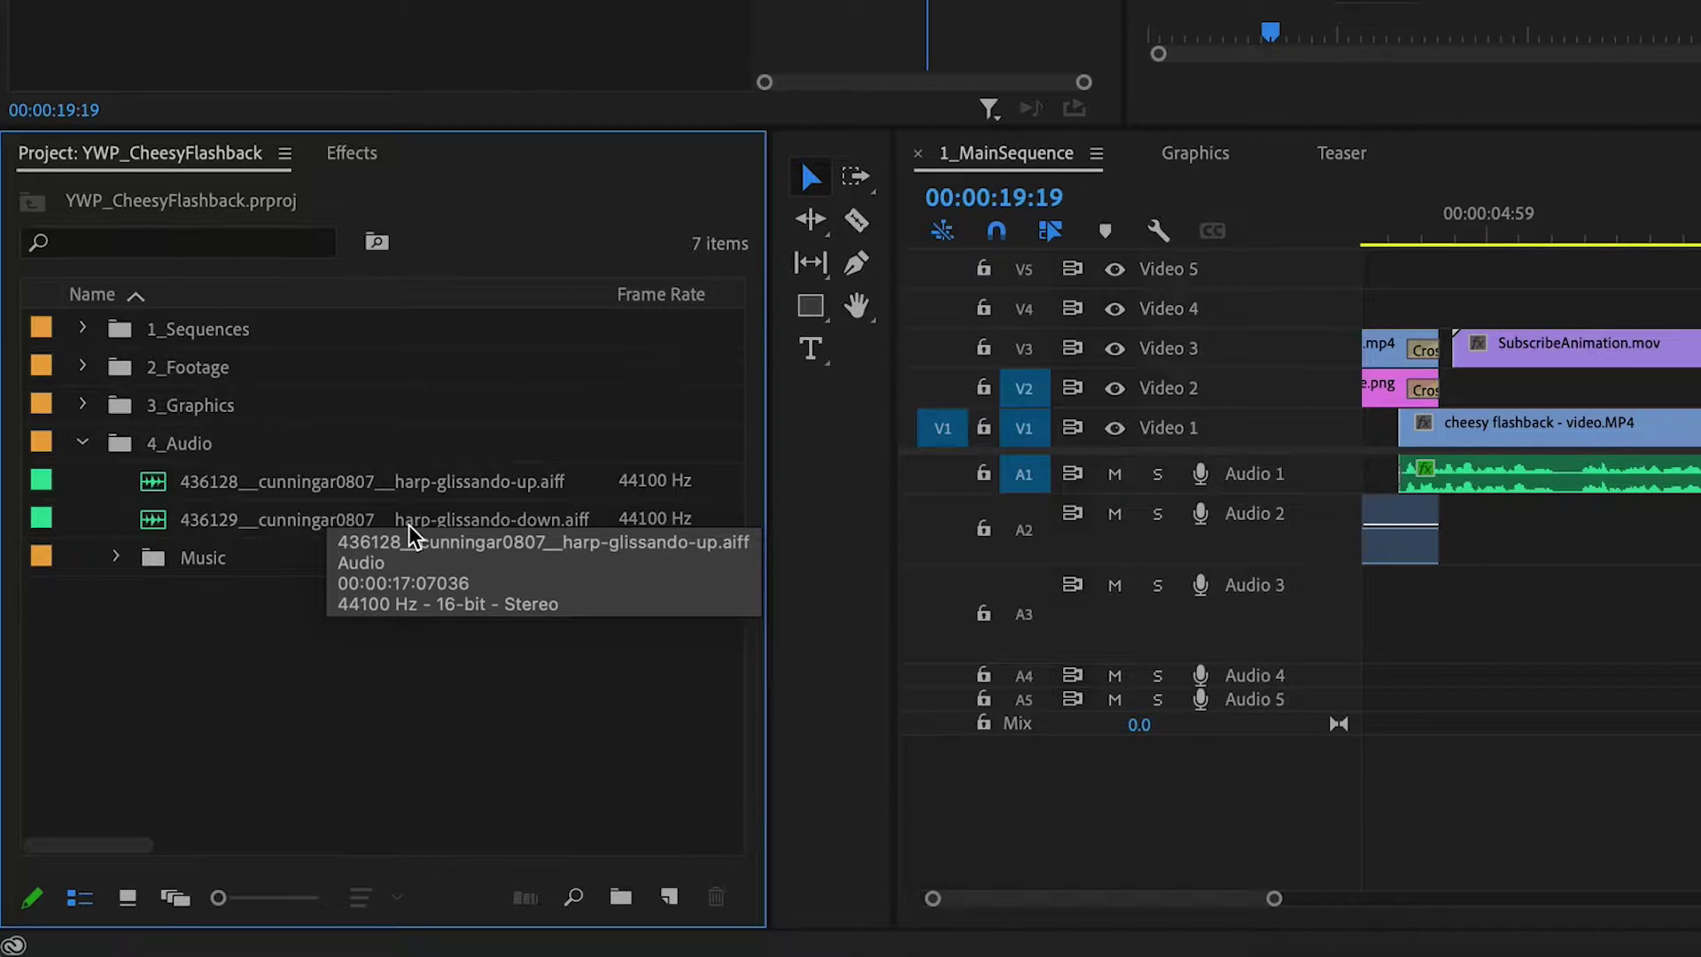
{"action": "left_click", "coordinate": [277, 486]}
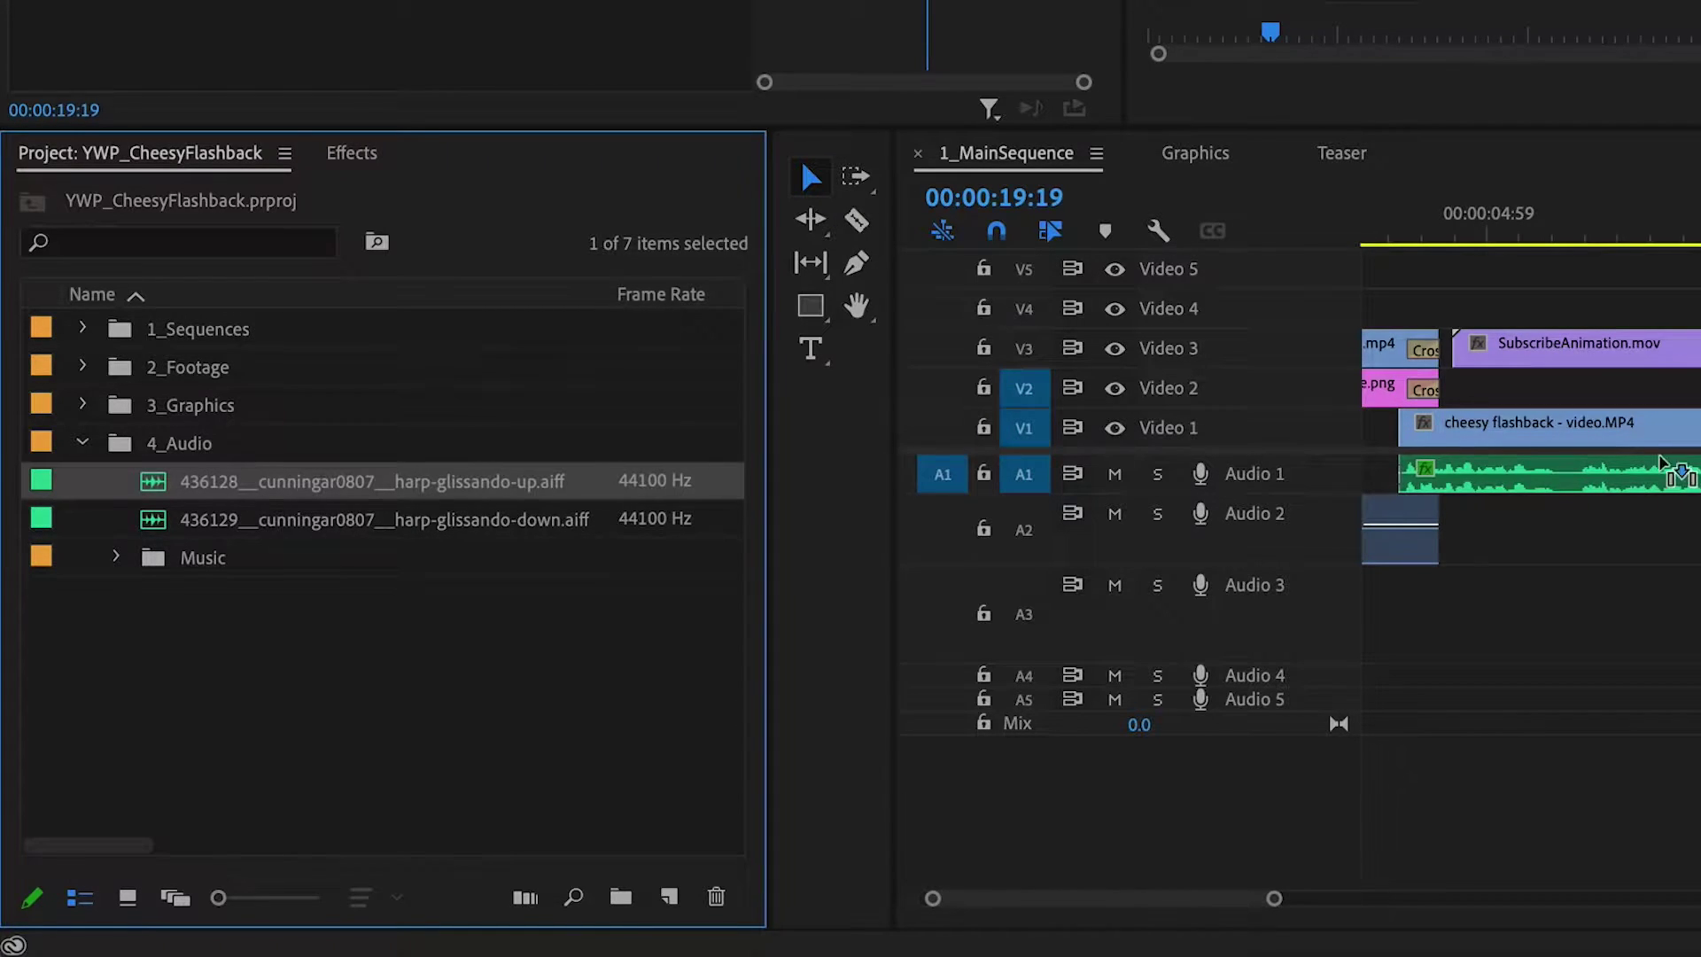
{"action": "left_click_drag", "start_coordinate": [1659, 463], "coordinate": [625, 903]}
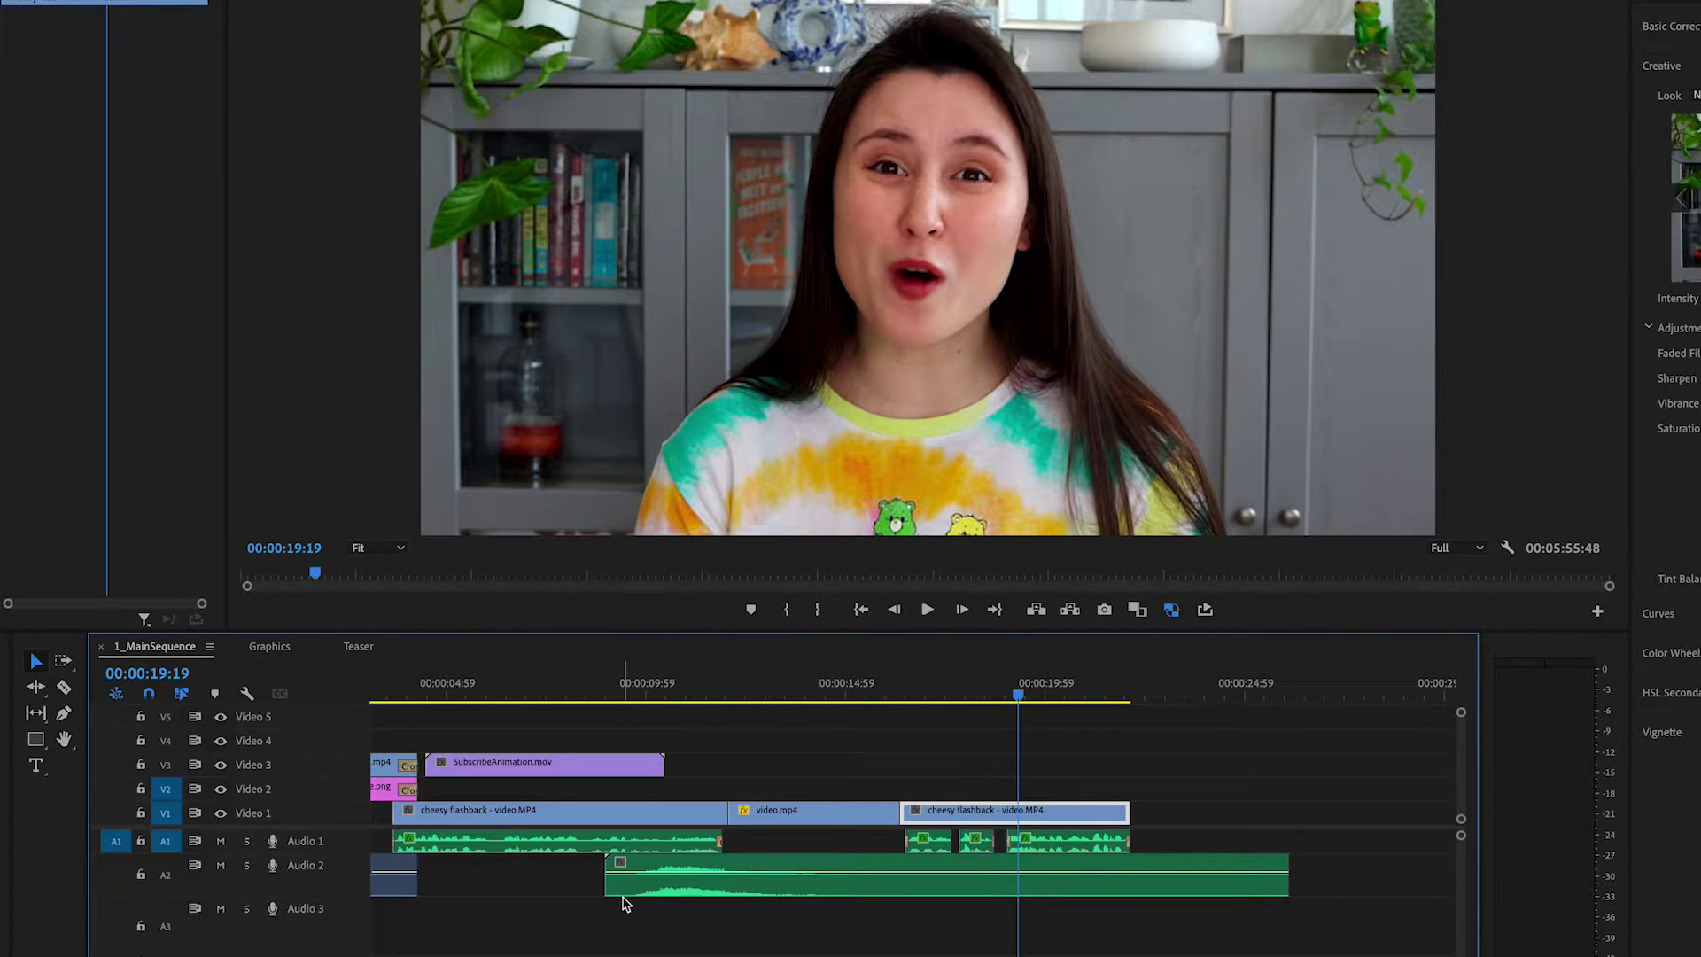
{"action": "scroll", "coordinate": [583, 897], "scroll_direction": "up", "scroll_amount": 4}
{"action": "left_click_drag", "start_coordinate": [753, 872], "coordinate": [874, 867]}
{"action": "key", "text": "space"}
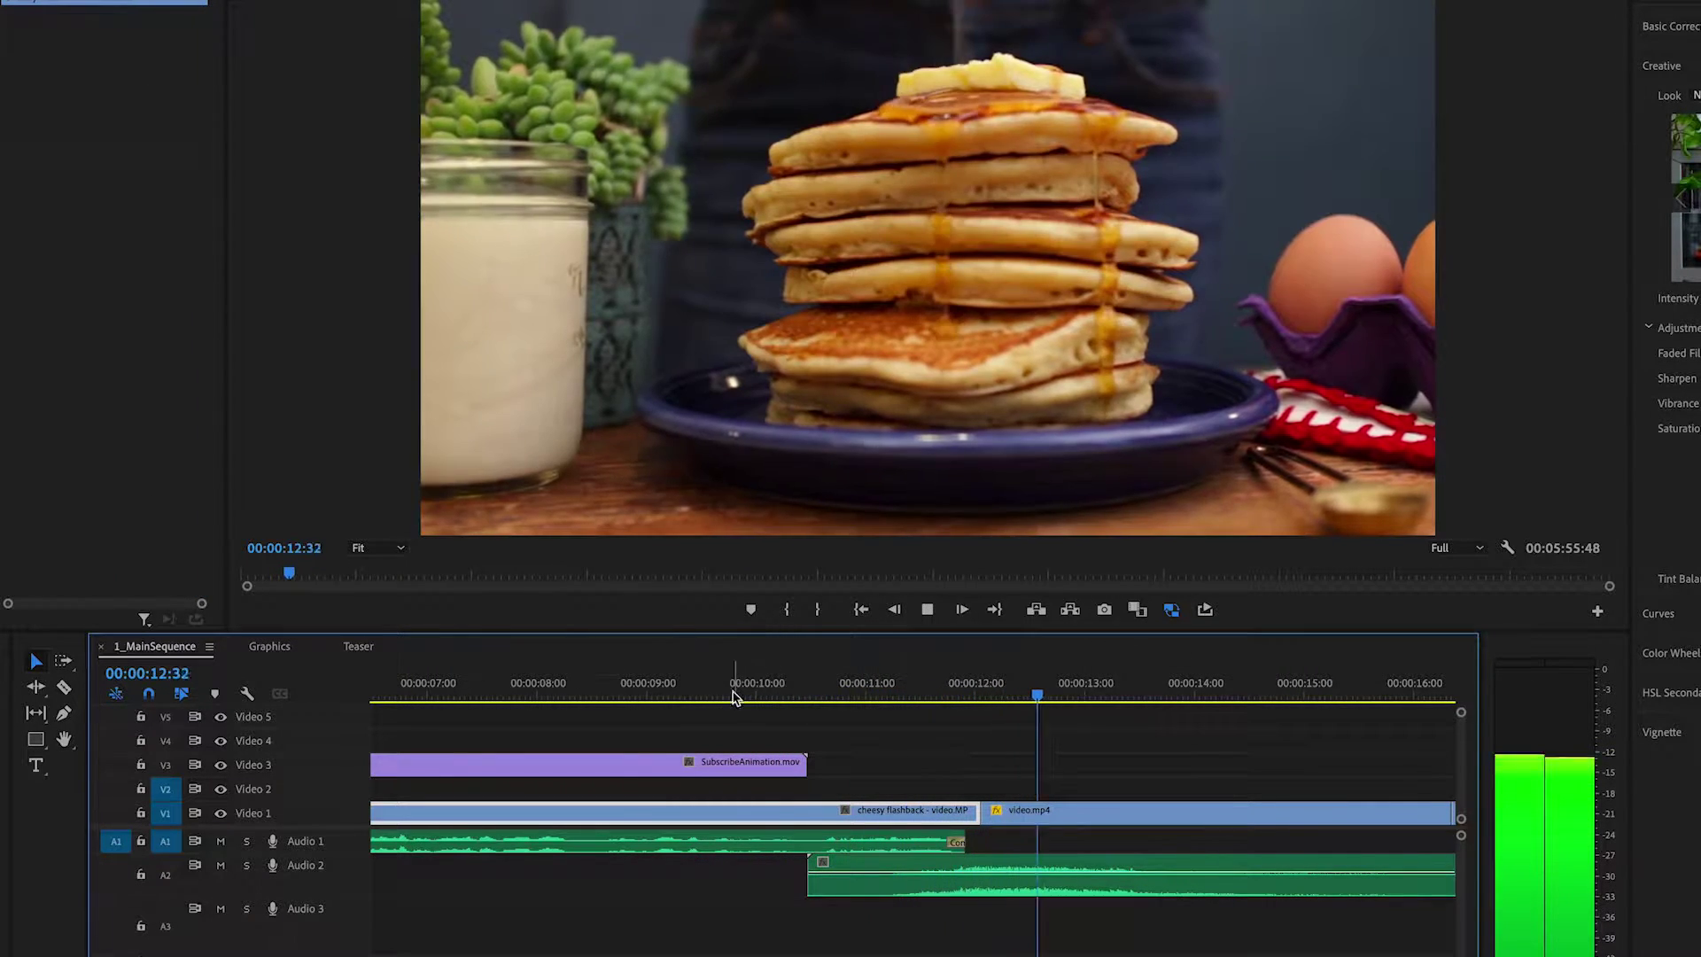
{"action": "left_click", "coordinate": [732, 697]}
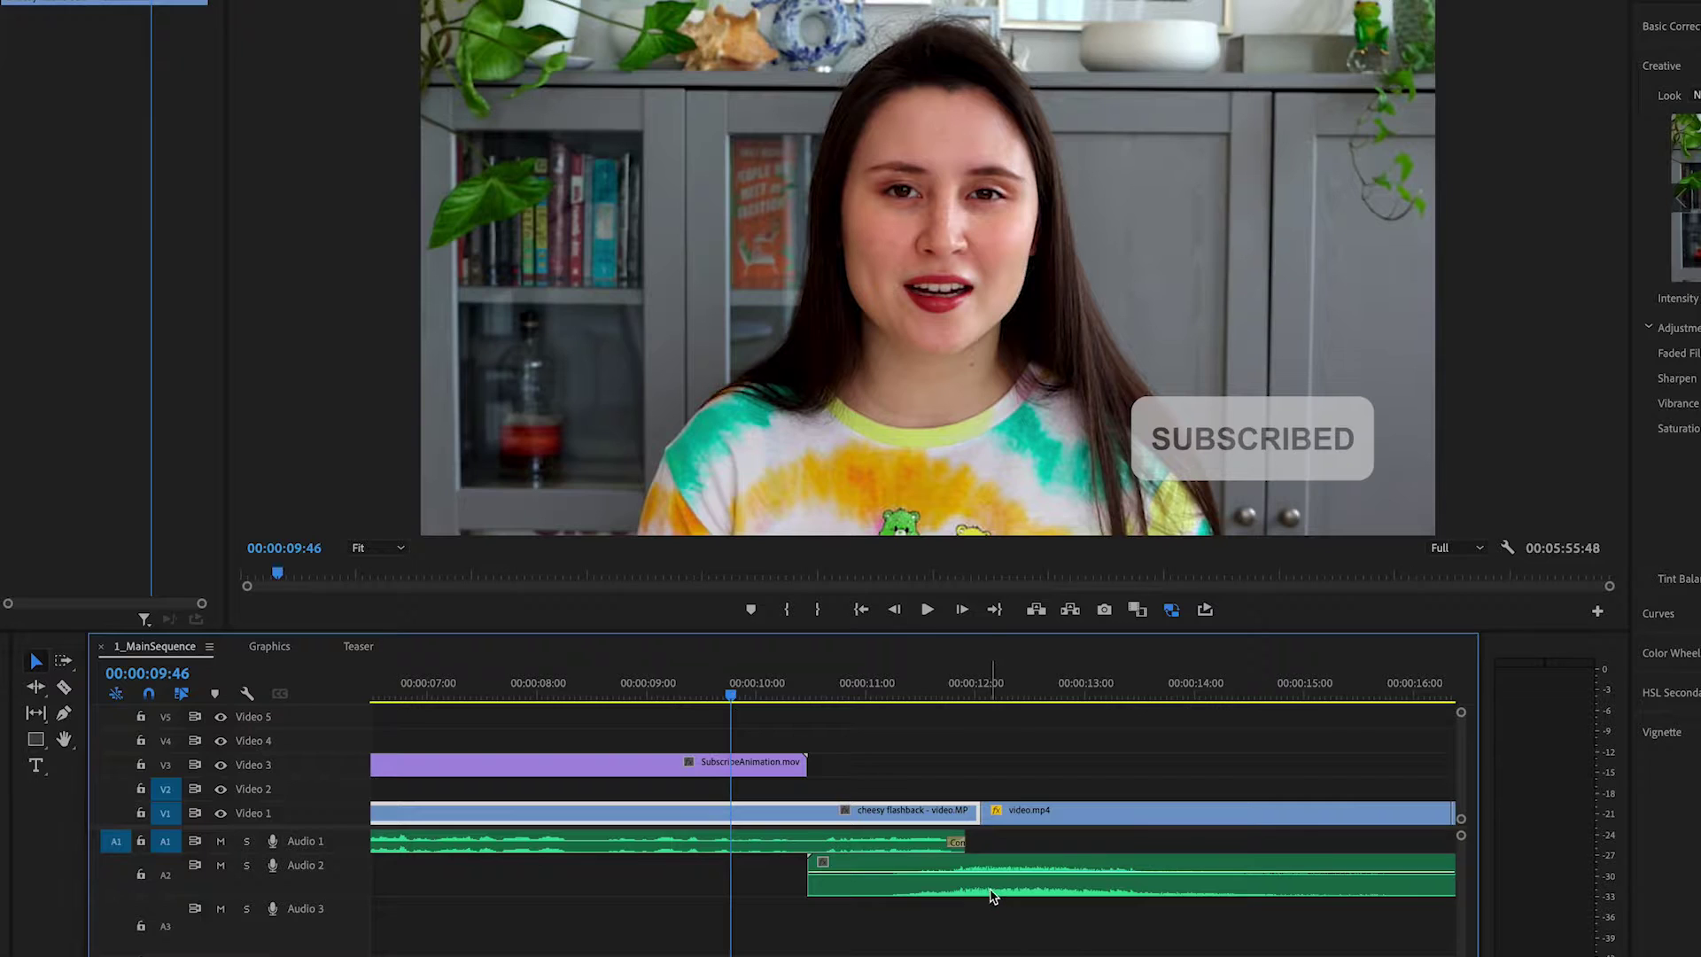
{"action": "left_click_drag", "start_coordinate": [993, 895], "coordinate": [872, 895]}
{"action": "key", "text": "space"}
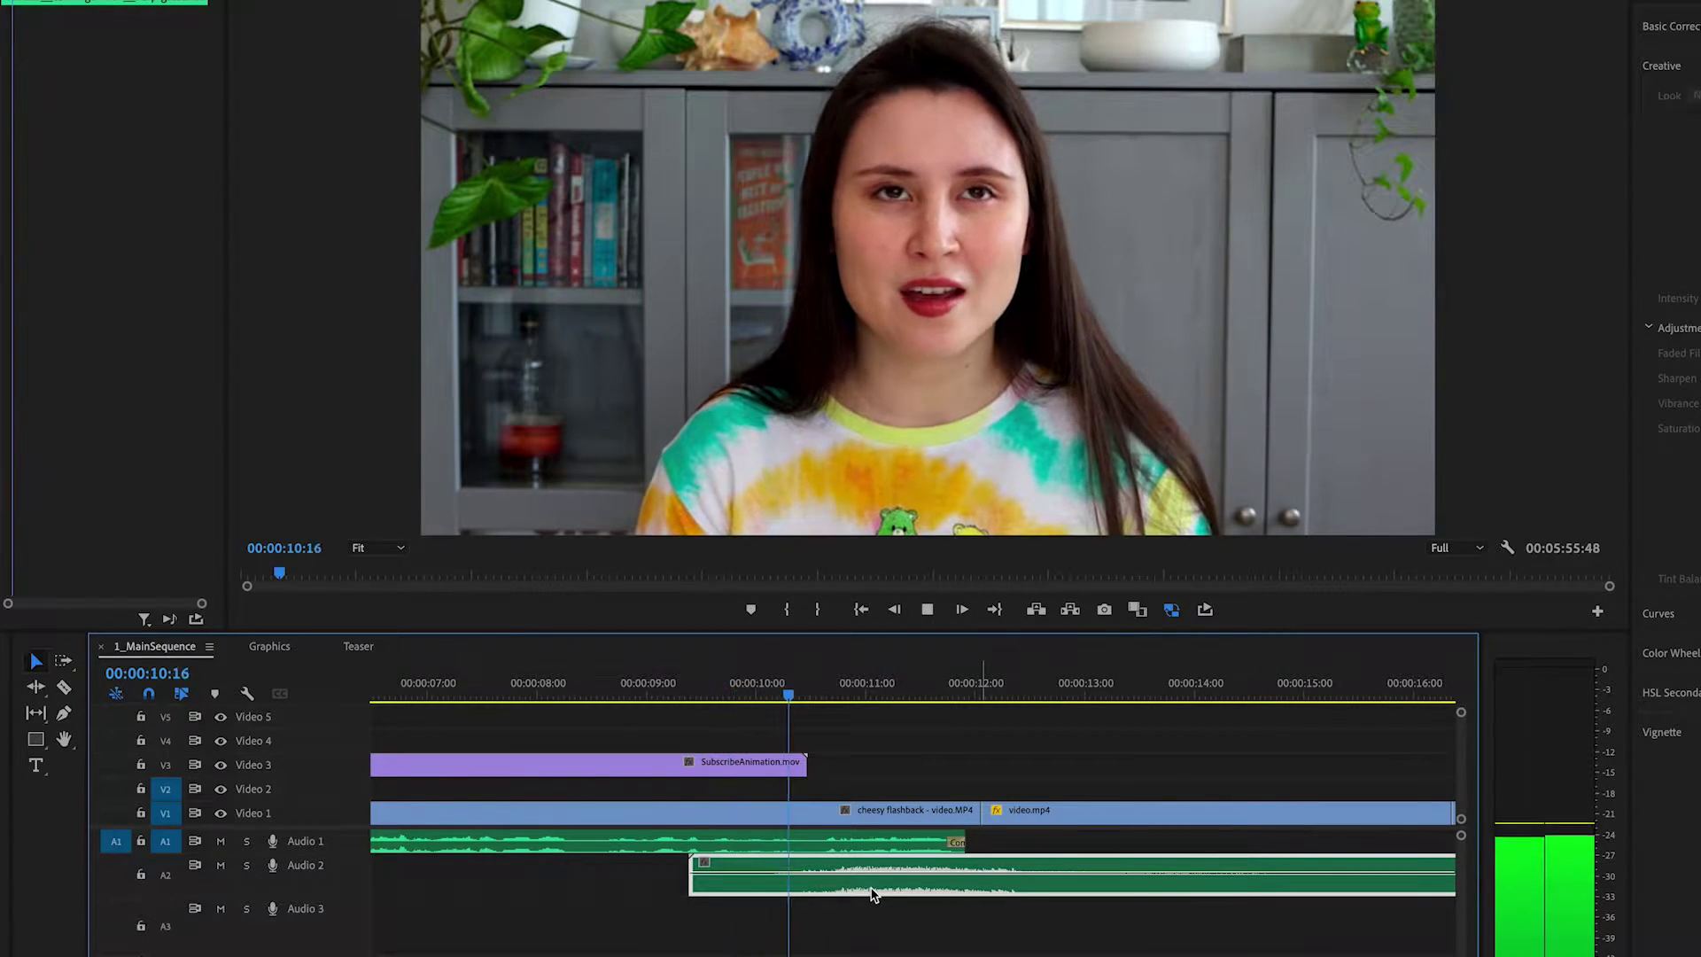
- Cut the harp clip at 14:30, delete its tail, and add a lengthened Constant Power fade-out
{"action": "key", "text": "minus"}
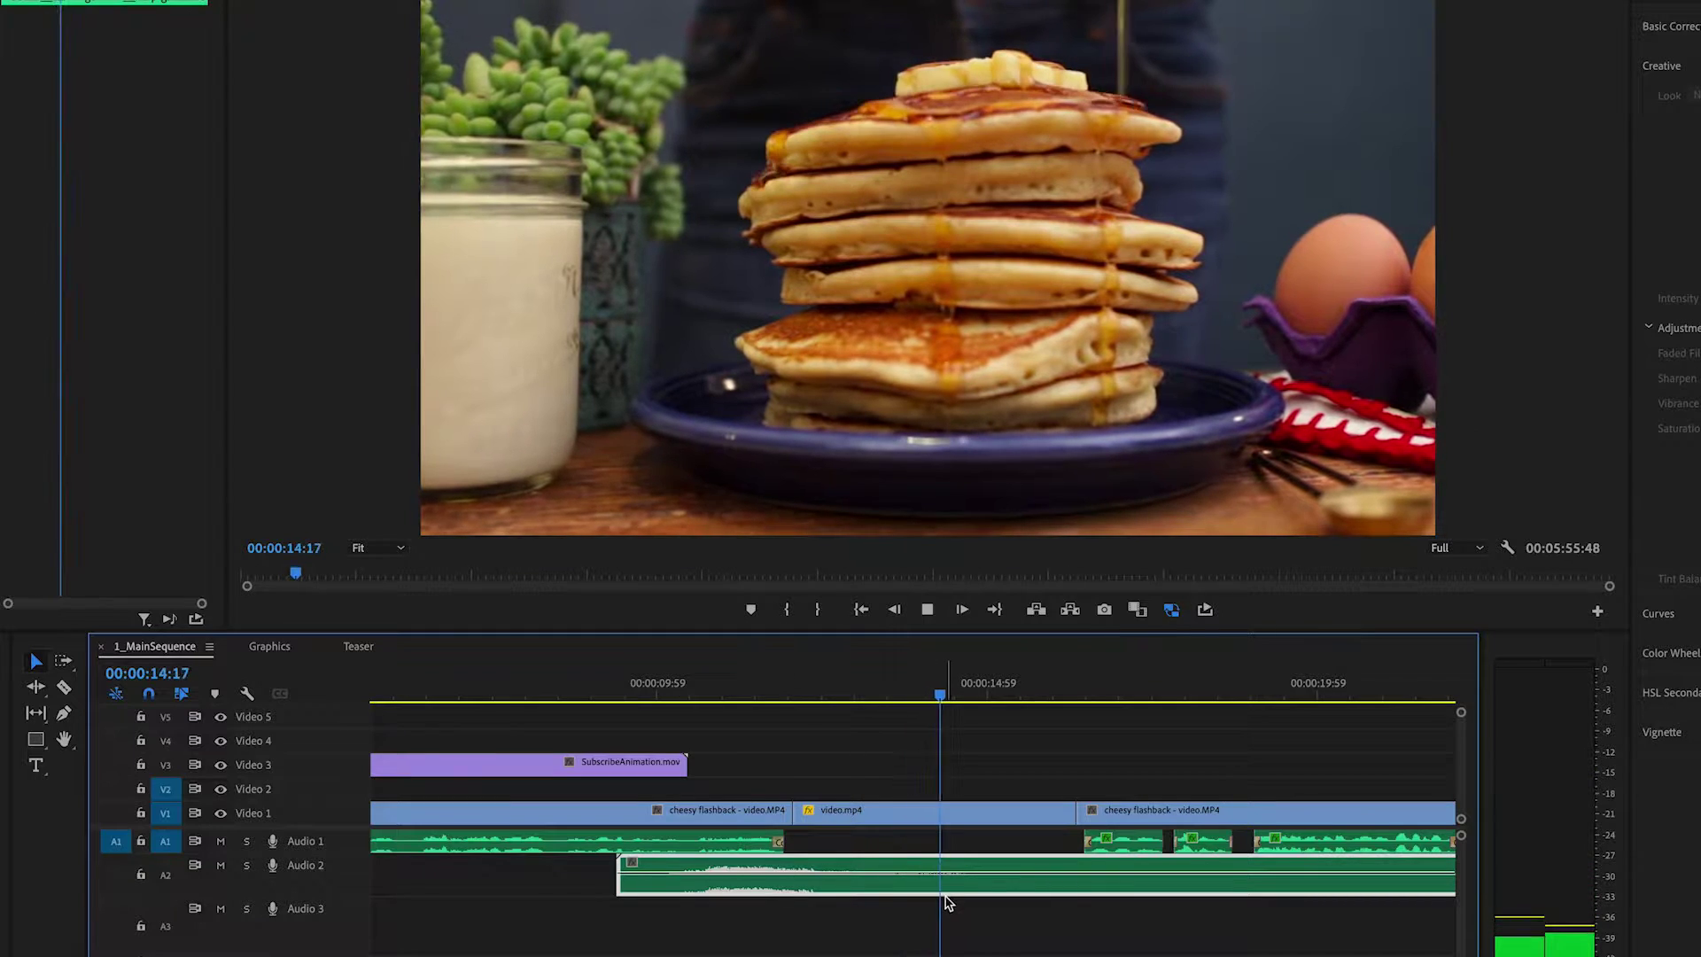
{"action": "key", "text": "space"}
{"action": "key", "text": "ctrl+k"}
{"action": "left_click", "coordinate": [997, 893]}
{"action": "key", "text": "Delete"}
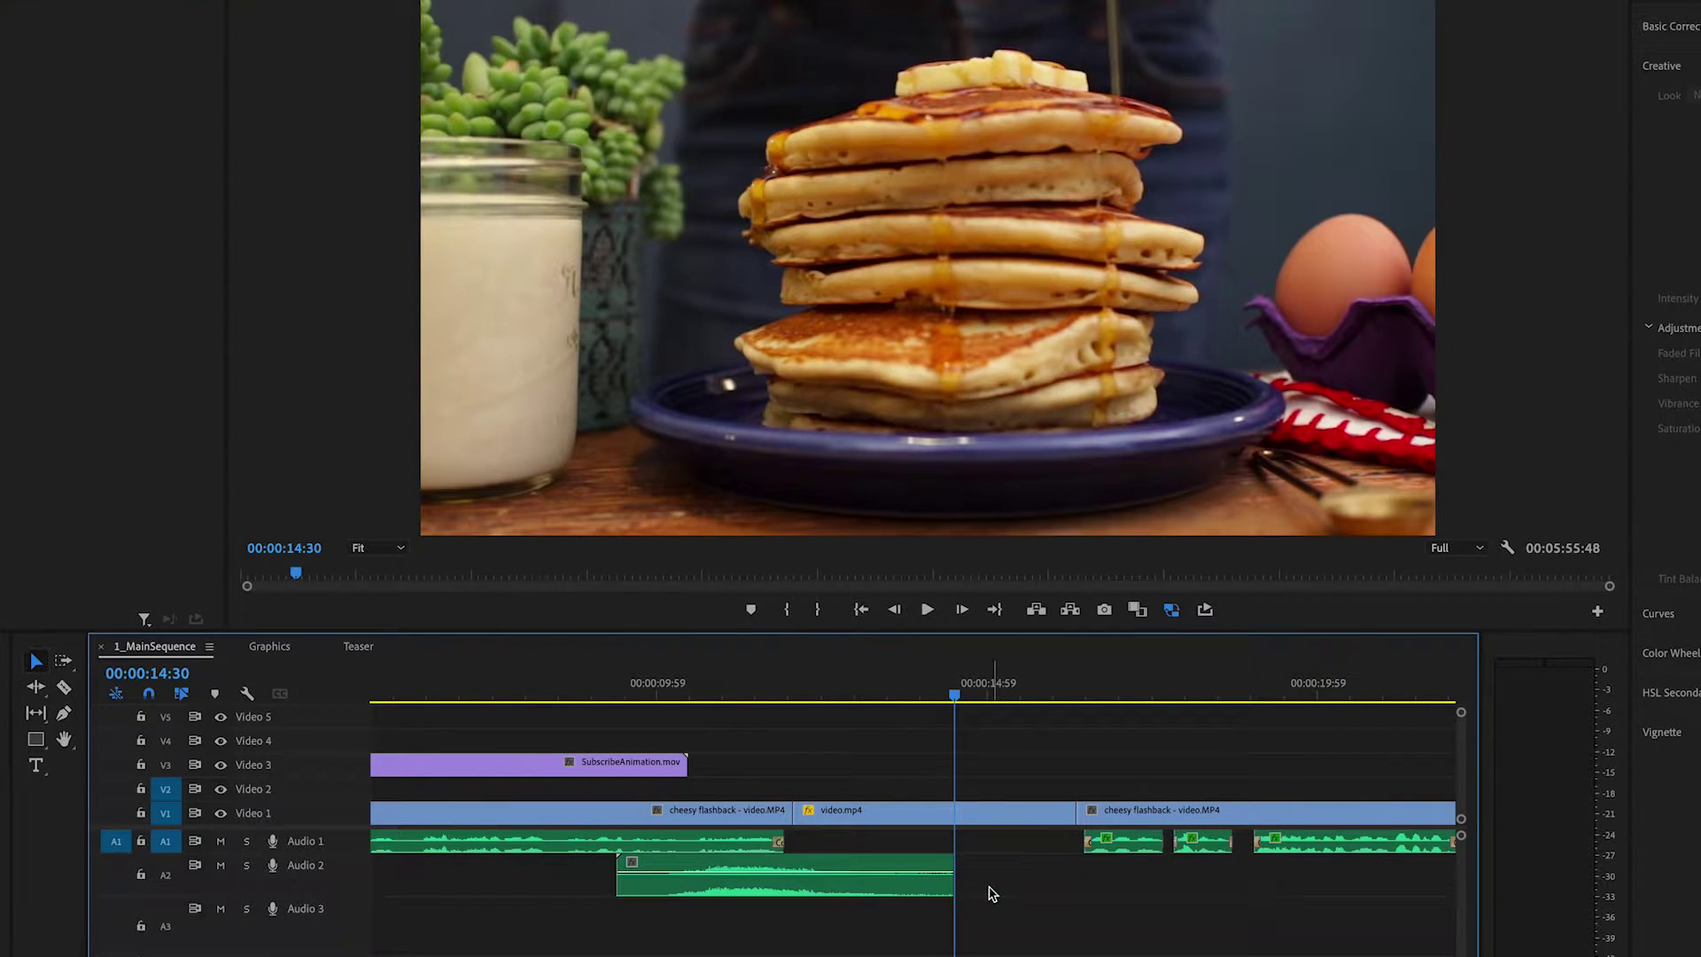
{"action": "key", "text": "ctrl+shift+d"}
{"action": "left_click_drag", "start_coordinate": [957, 877], "coordinate": [644, 883]}
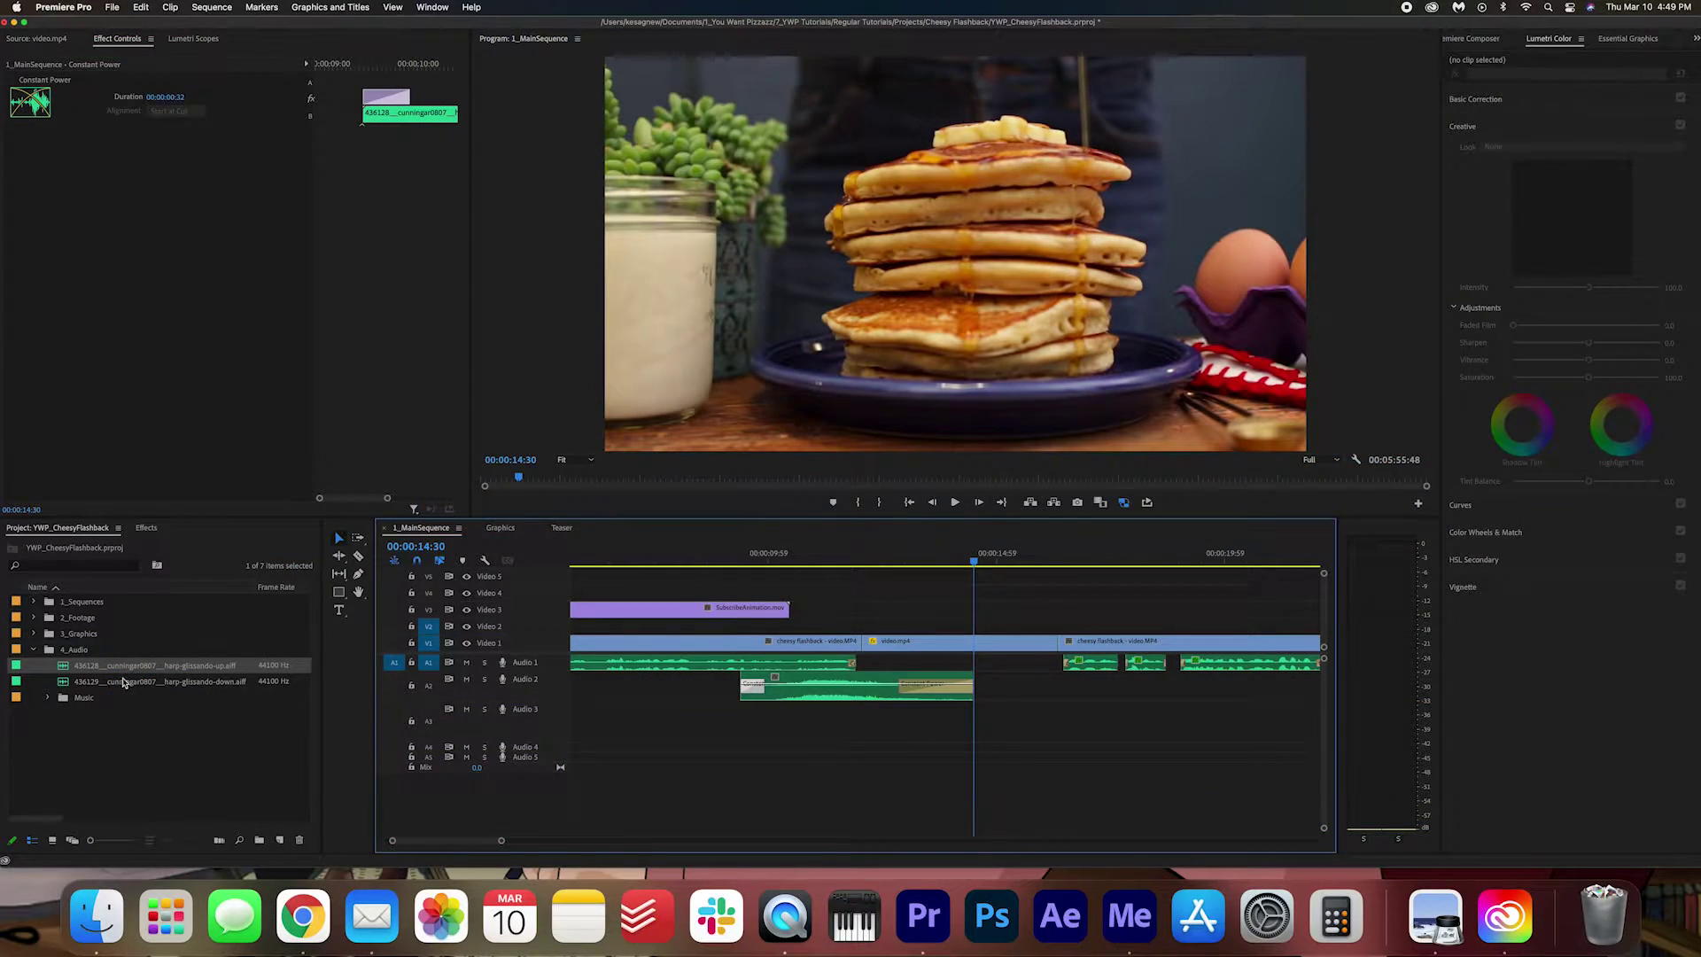
- Place the harp glissando-down sound on Audio 2 near 15:00, nudging it earlier to fit
{"action": "left_click_drag", "start_coordinate": [113, 685], "coordinate": [1089, 700]}
{"action": "key", "text": "="}
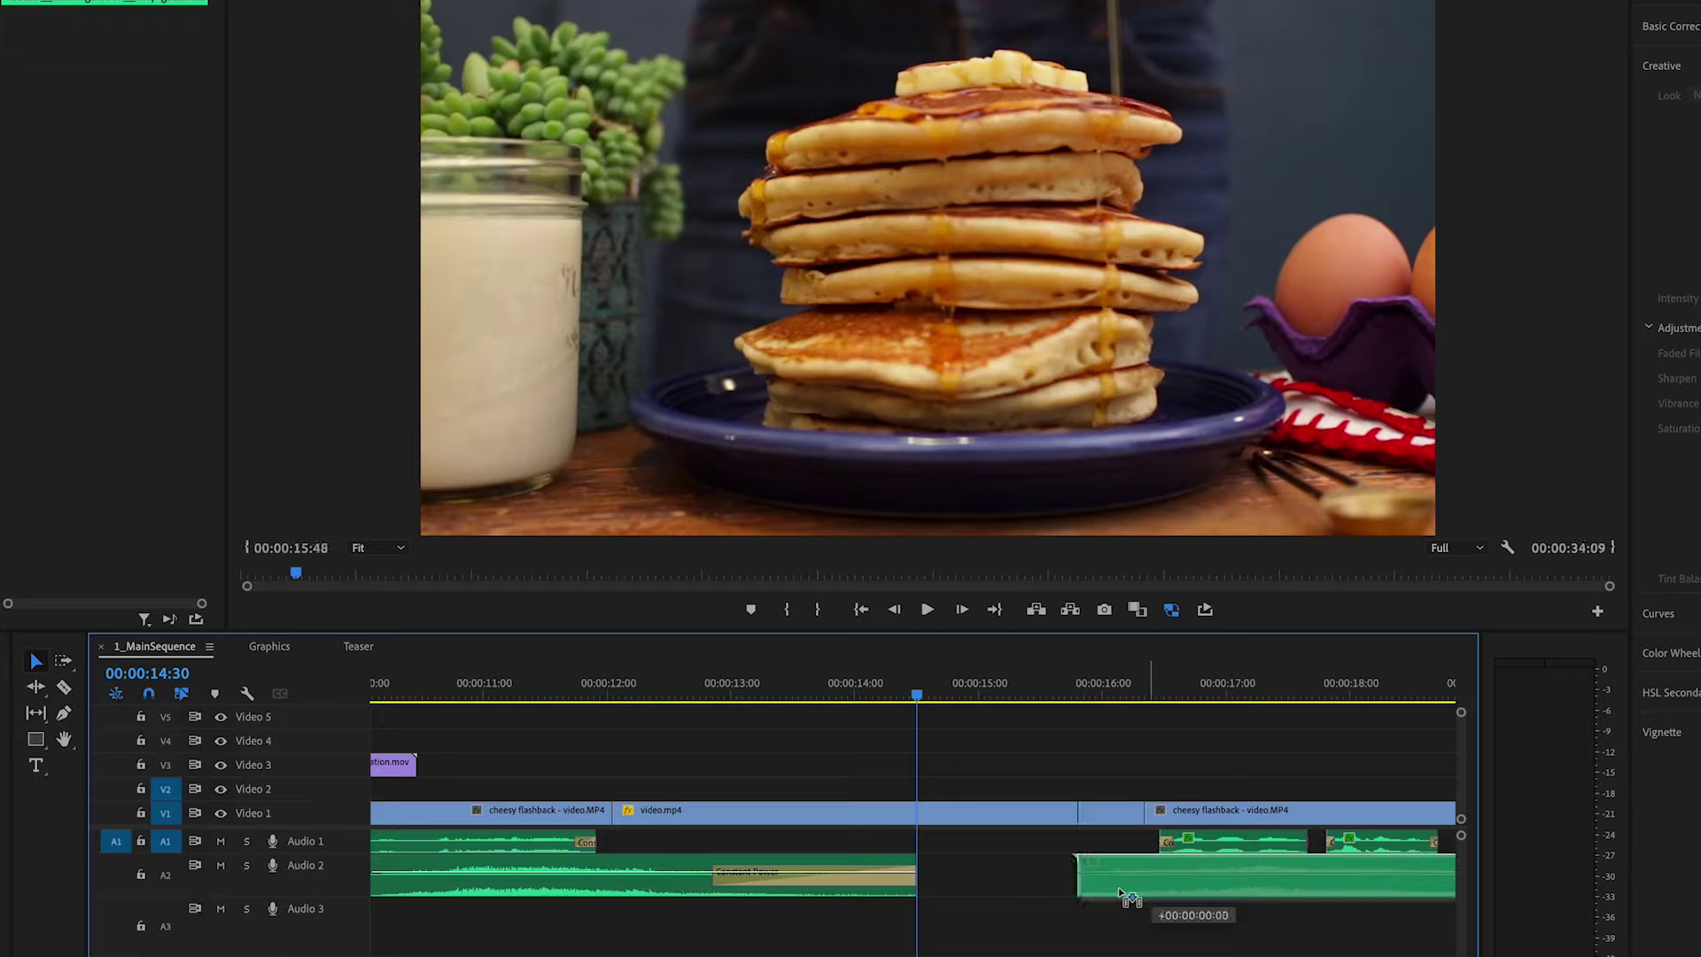
{"action": "left_click_drag", "start_coordinate": [1121, 895], "coordinate": [1083, 895]}
{"action": "left_click", "coordinate": [980, 683]}
{"action": "key", "text": "space"}
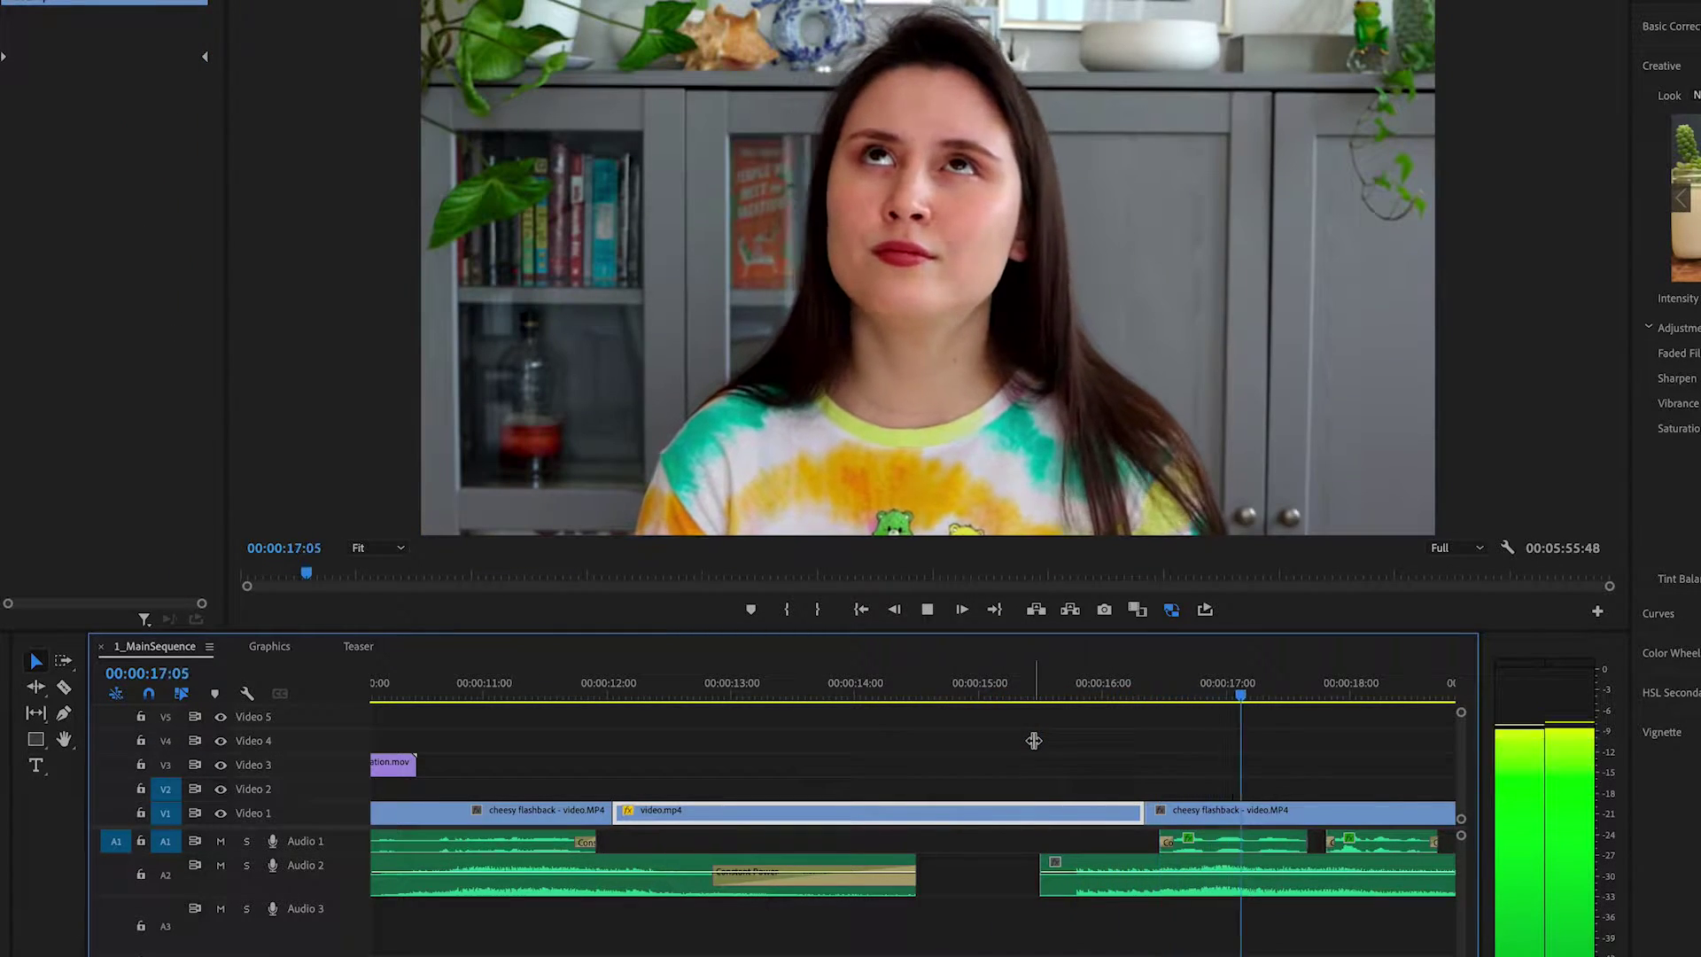
{"action": "key", "text": "minus"}
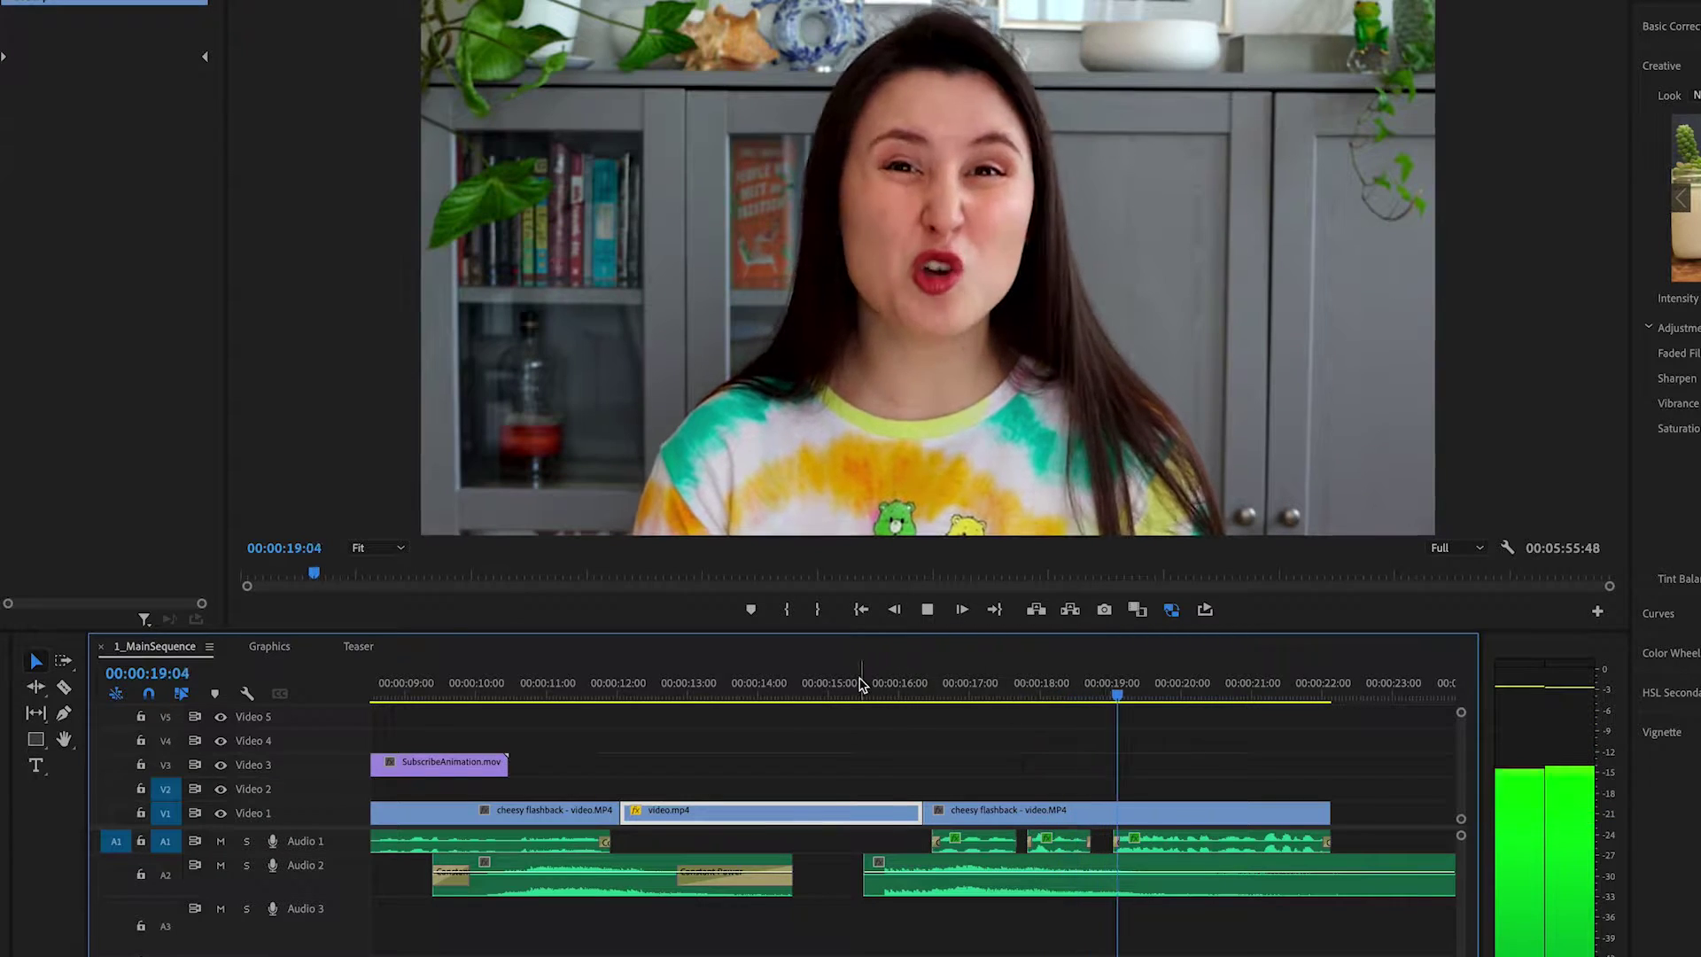
{"action": "left_click", "coordinate": [1006, 687]}
{"action": "key", "text": "equal"}
{"action": "left_click", "coordinate": [921, 895]}
{"action": "left_click_drag", "start_coordinate": [921, 895], "coordinate": [890, 894]}
{"action": "key", "text": "space"}
{"action": "key", "text": "minus"}
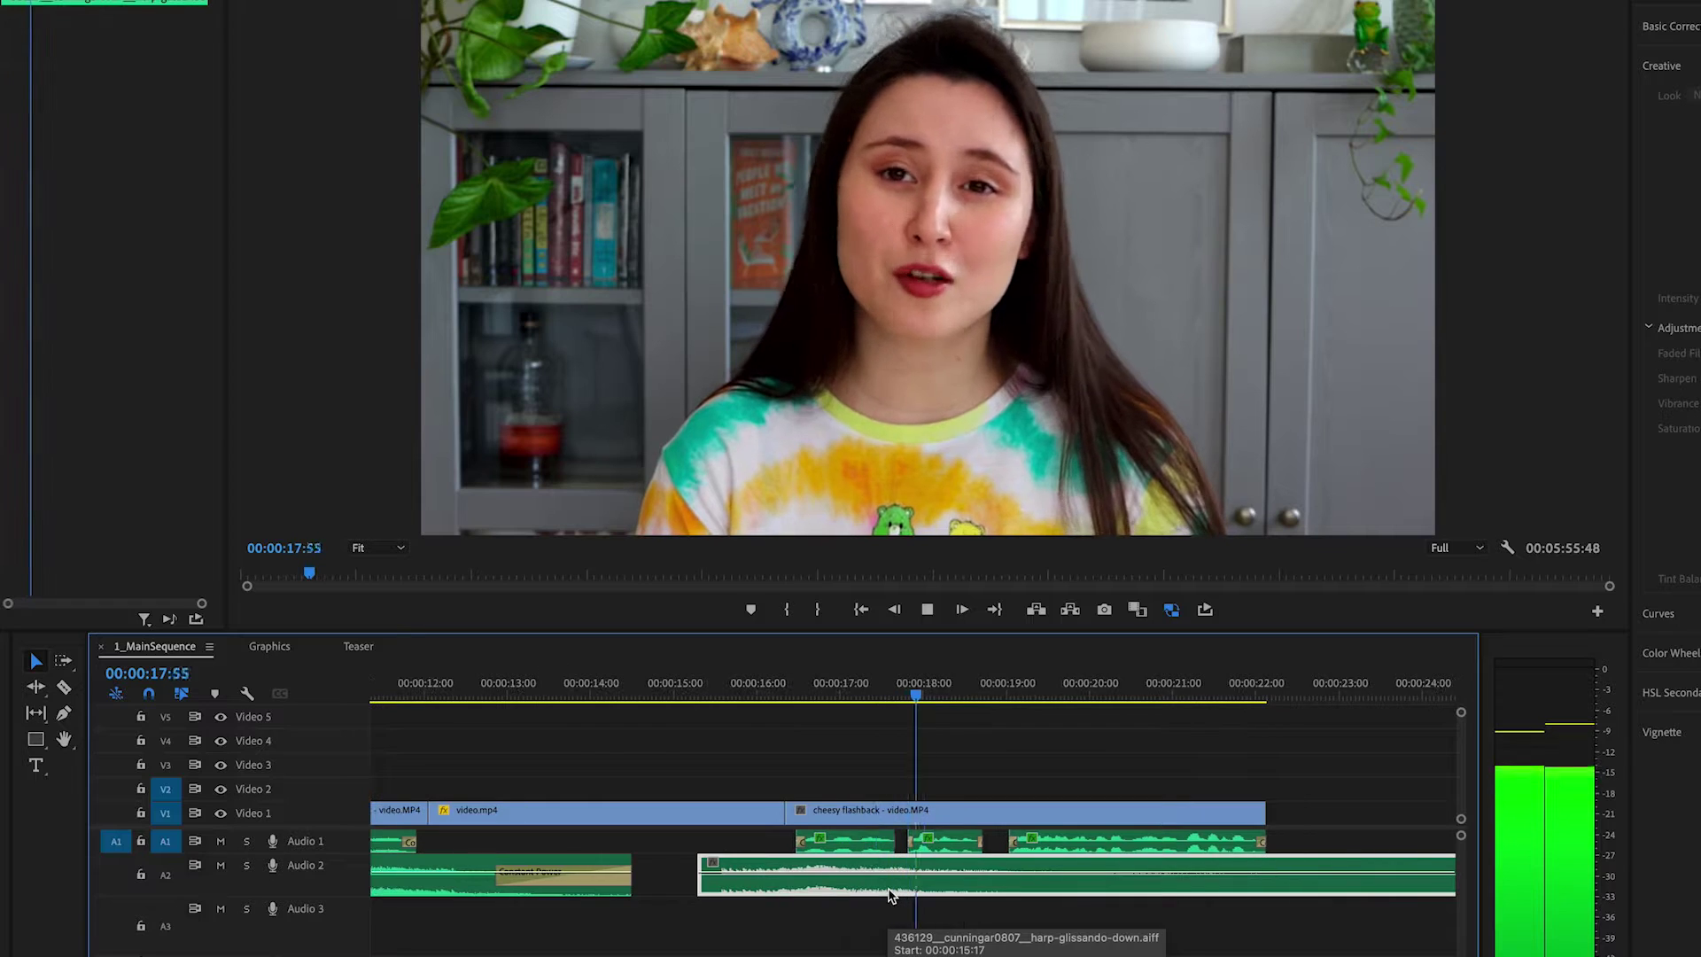
- Cut the glissando-down clip at 19:45, delete the tail, and add a Constant Power fade-out
{"action": "key", "text": "space"}
{"action": "key", "text": "ctrl+k"}
{"action": "left_click", "coordinate": [1109, 890]}
{"action": "key", "text": "Delete"}
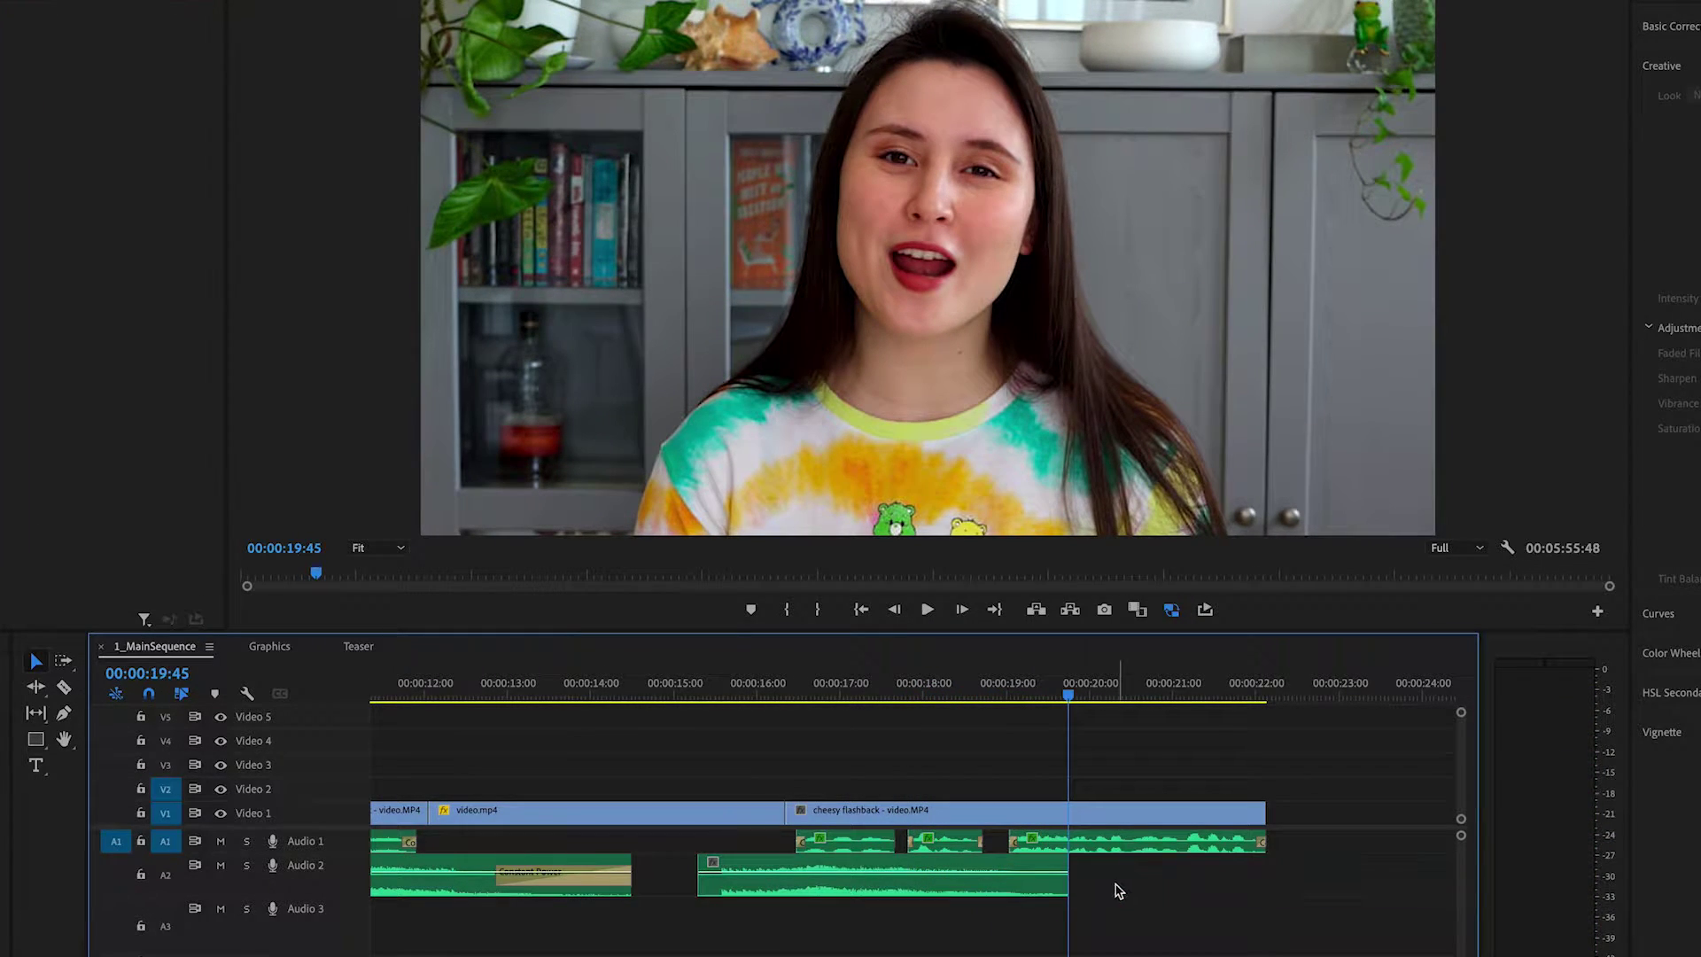
{"action": "key", "text": "ctrl+shift+d"}
{"action": "left_click", "coordinate": [1049, 874]}
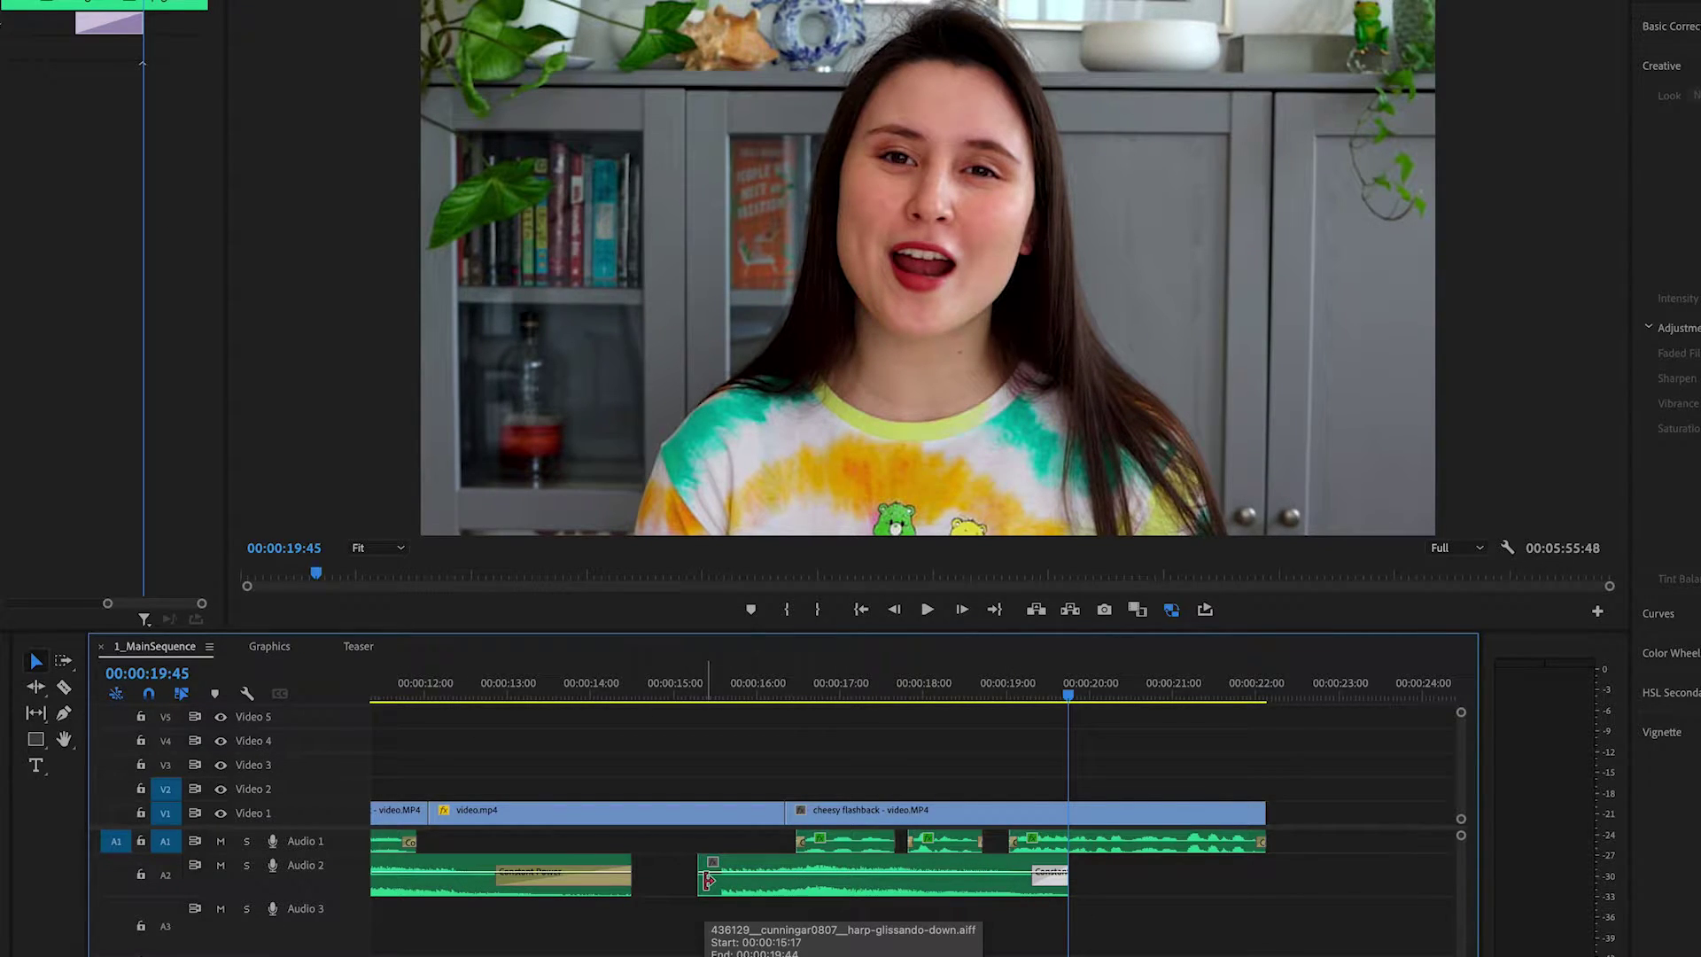
- Trim the glissando-down clip's start later and give it a short Constant Power fade-in
{"action": "left_click_drag", "start_coordinate": [708, 880], "coordinate": [716, 882]}
{"action": "key", "text": "equal"}
{"action": "key", "text": "ctrl+shift+d"}
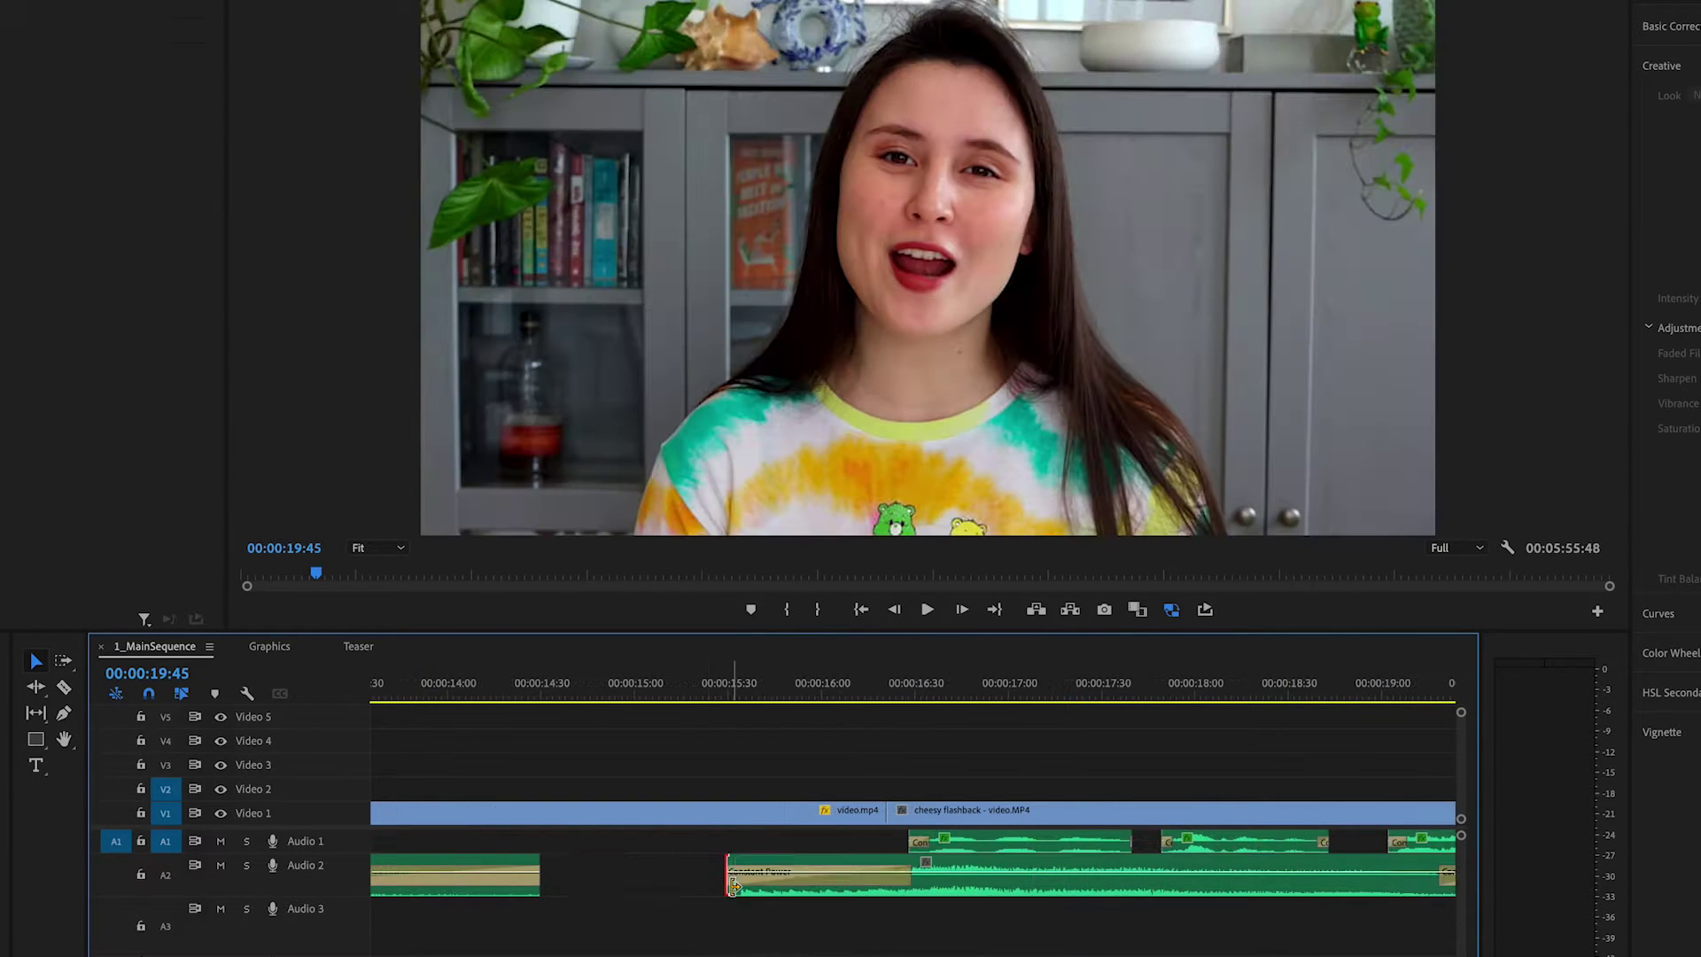
{"action": "left_click_drag", "start_coordinate": [904, 879], "coordinate": [733, 893]}
{"action": "key", "text": "equal"}
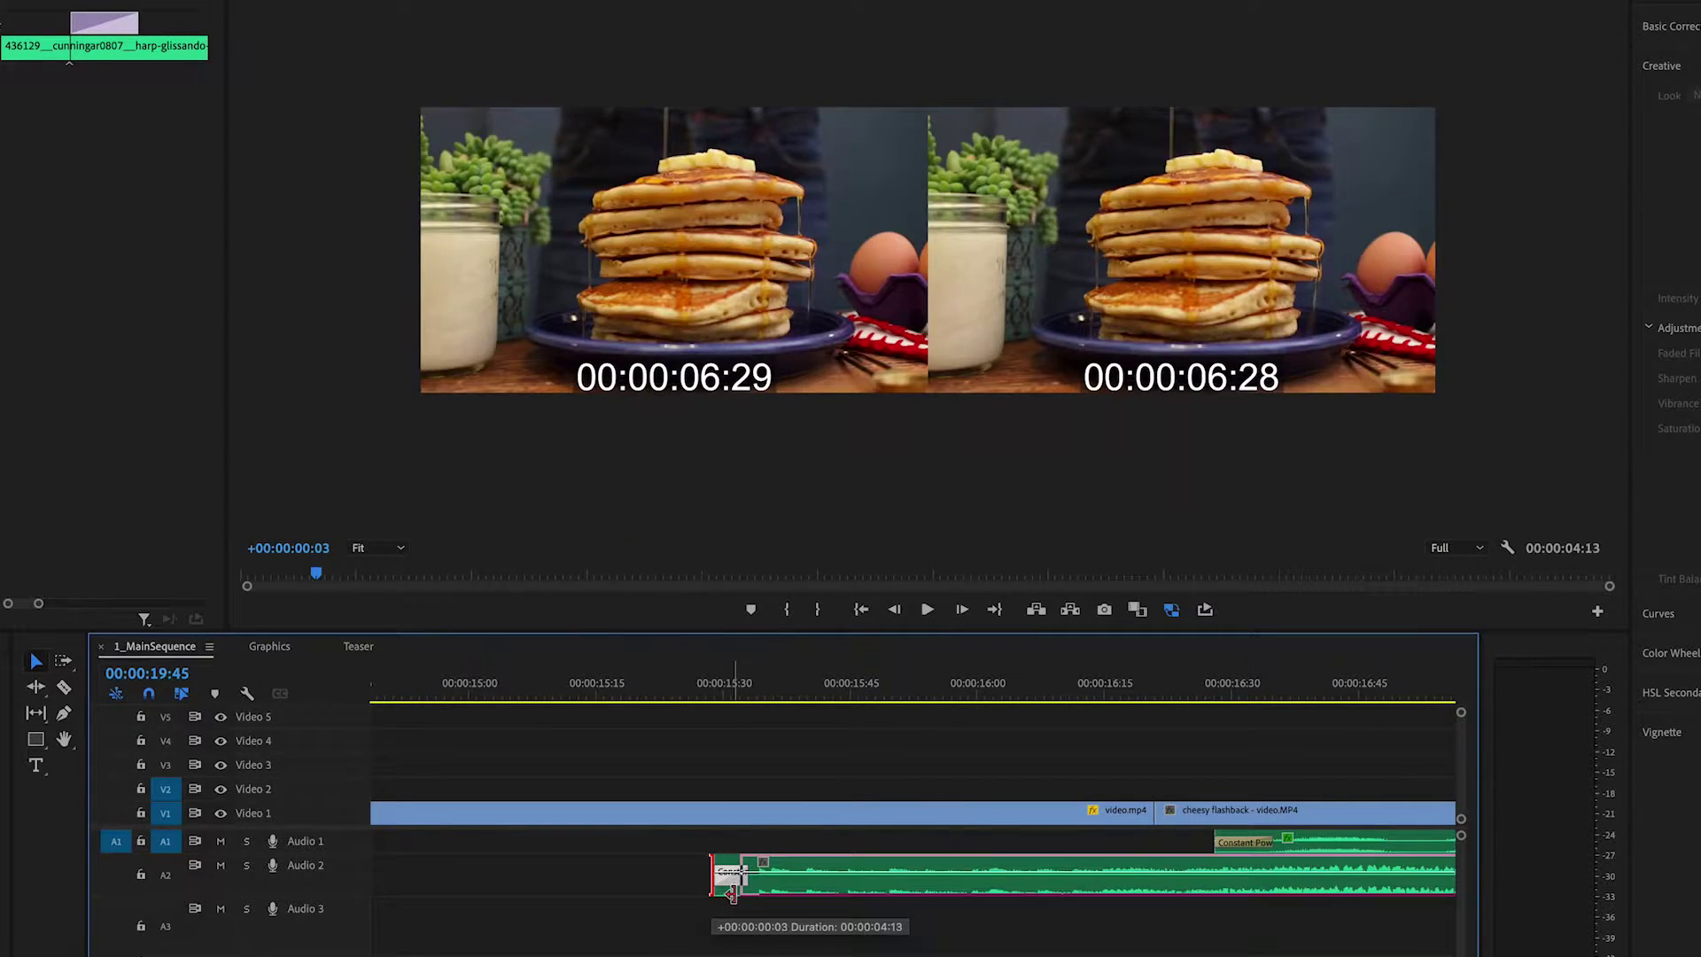
- Lower the glissando-down clip's audio gain by 3 dB
{"action": "key", "text": "minus"}
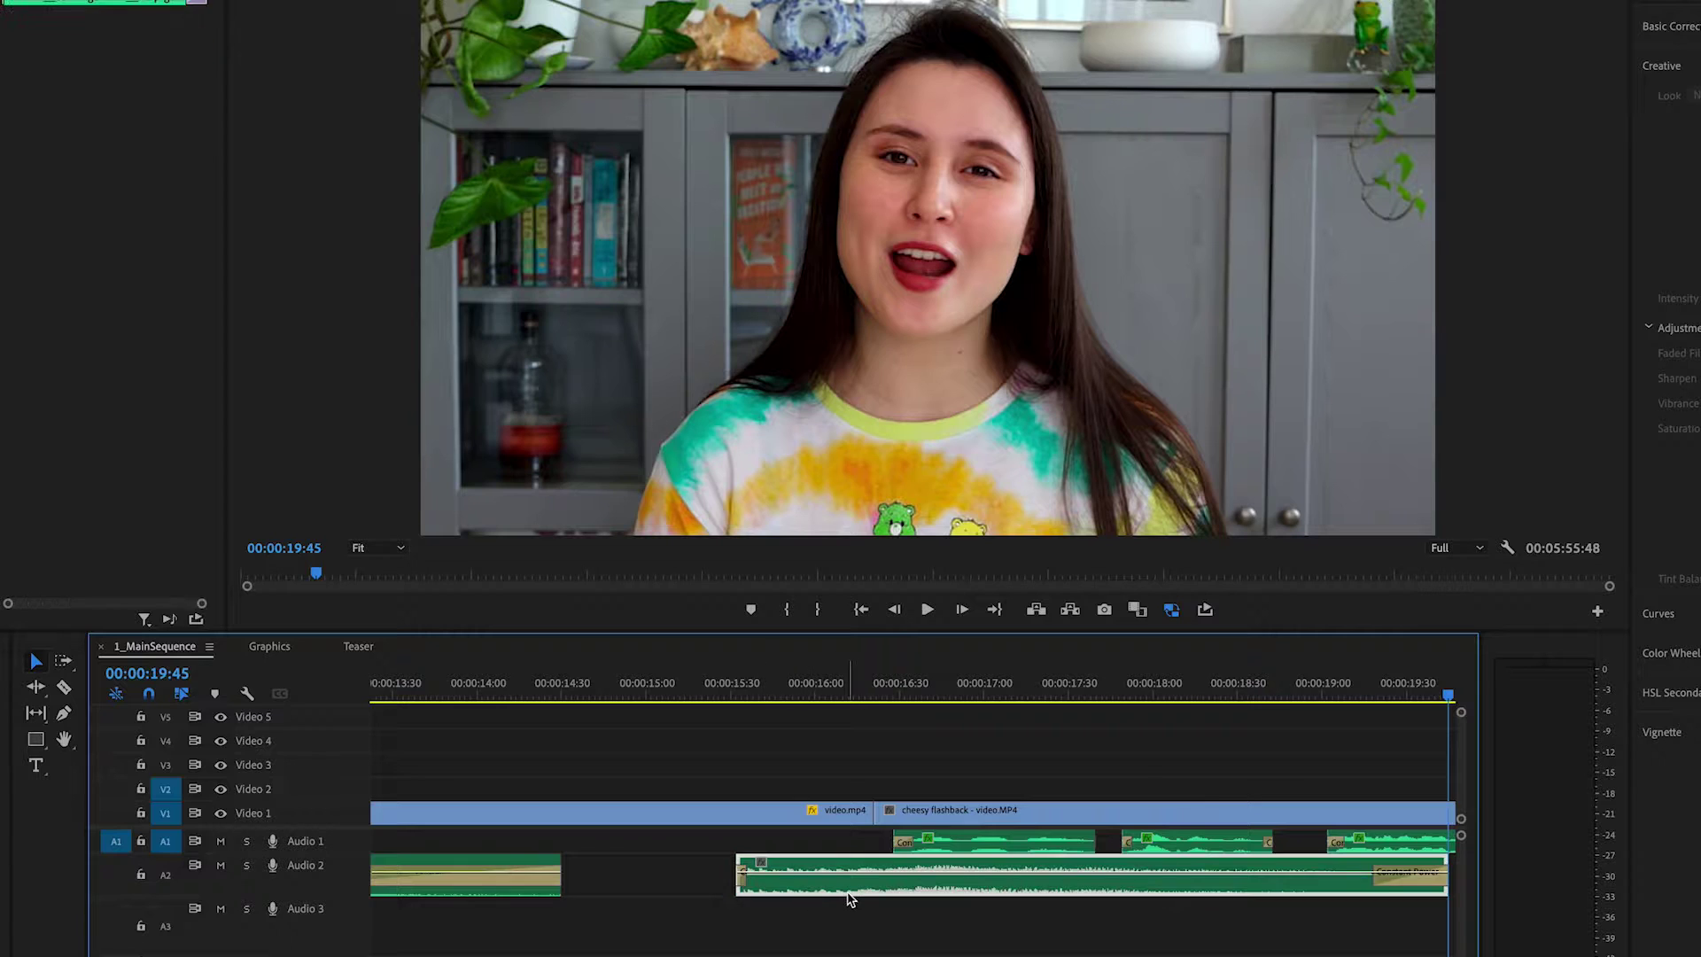
{"action": "right_click", "coordinate": [840, 894]}
{"action": "left_click", "coordinate": [952, 888]}
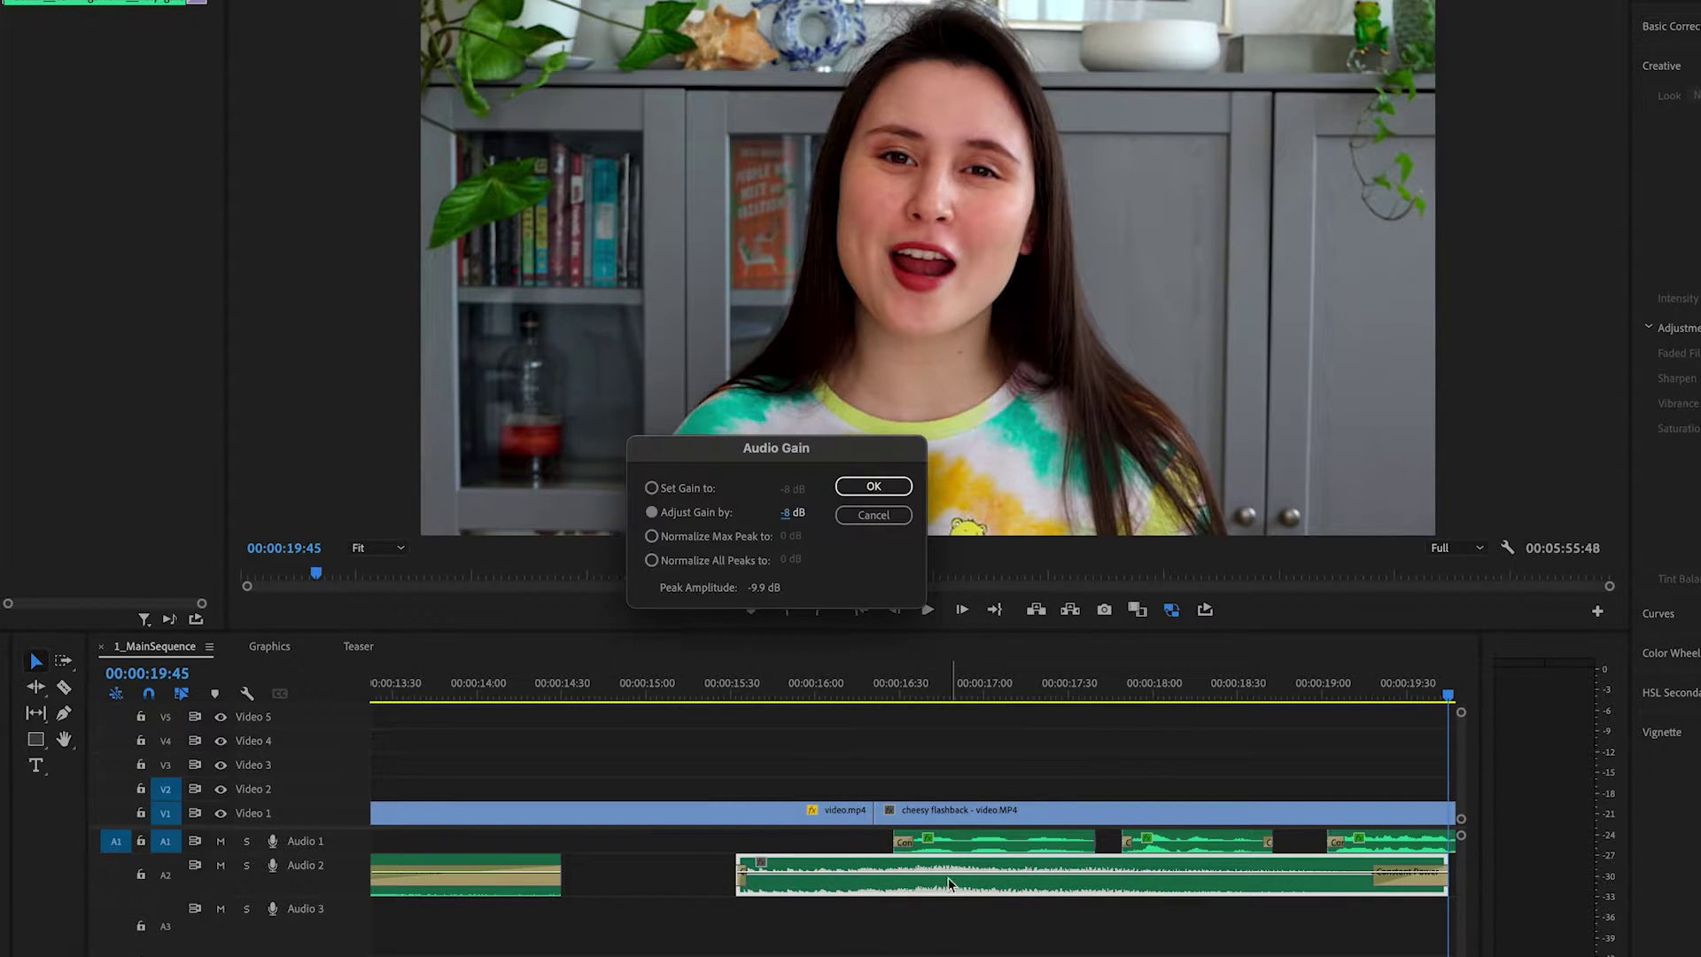
{"action": "key", "text": "Return"}
{"action": "key", "text": "minus"}
{"action": "key", "text": "minus"}
- Lower the glissando-up clip's gain by -3 dB and preview the flashback from about 9:20
{"action": "left_click", "coordinate": [735, 895]}
{"action": "right_click", "coordinate": [754, 885]}
{"action": "left_click", "coordinate": [814, 888]}
{"action": "type", "text": "-3"}
{"action": "key", "text": "Return"}
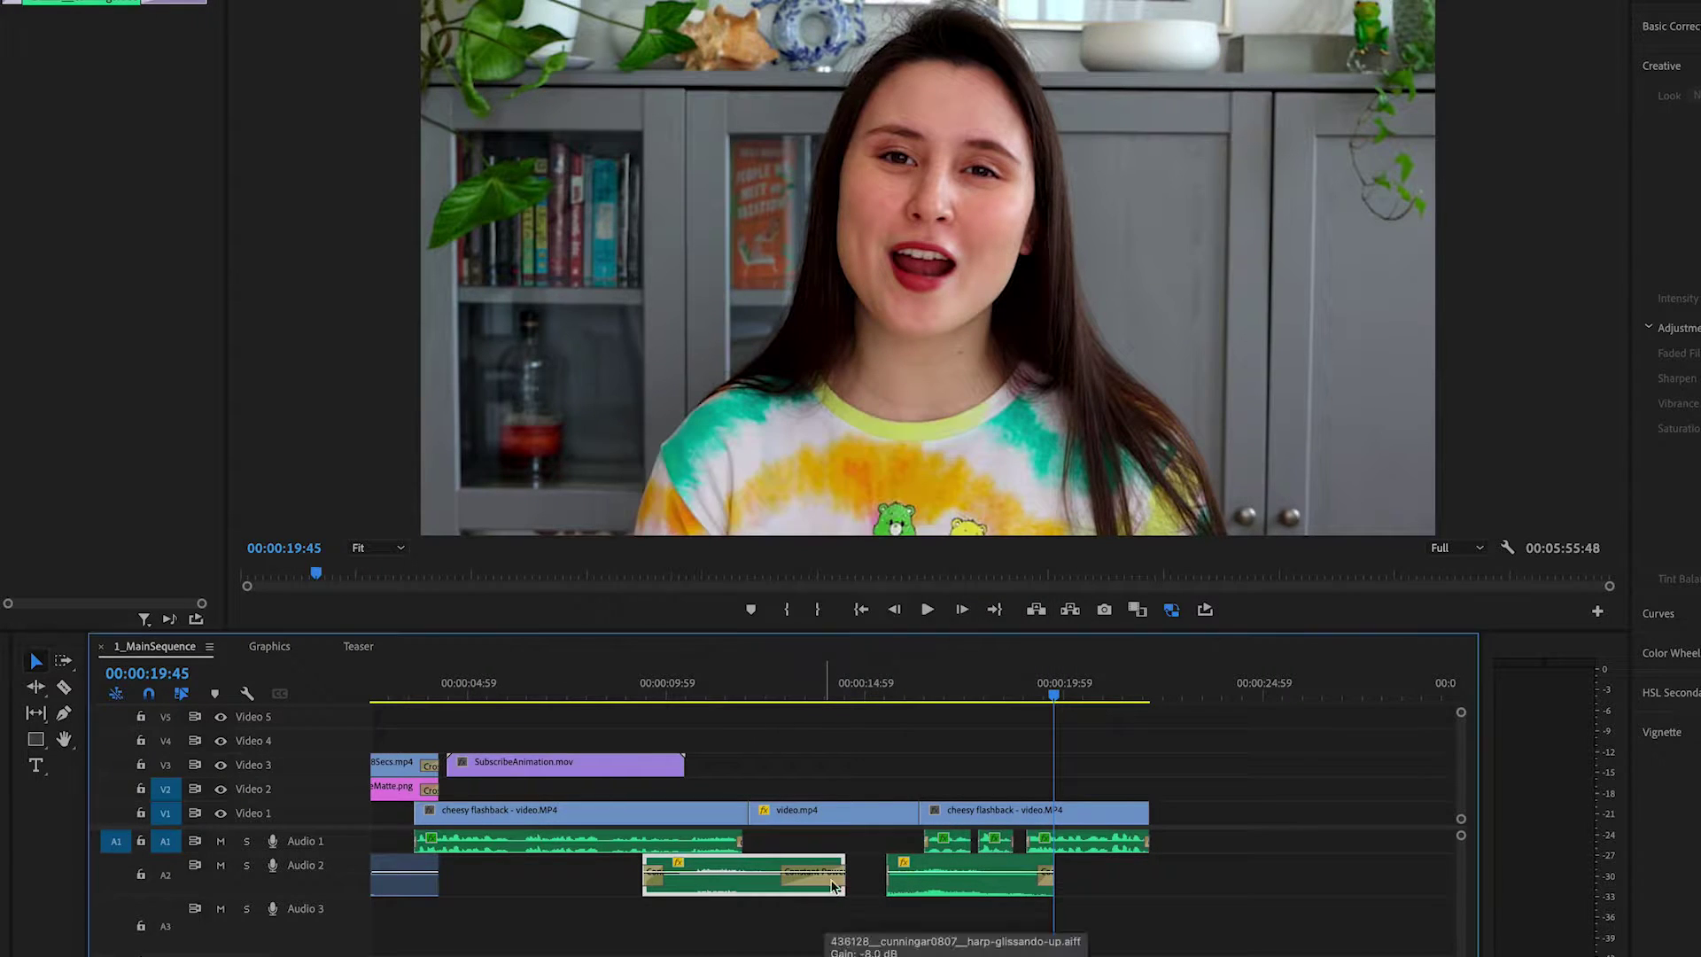
{"action": "left_click", "coordinate": [635, 685]}
{"action": "key", "text": "space"}
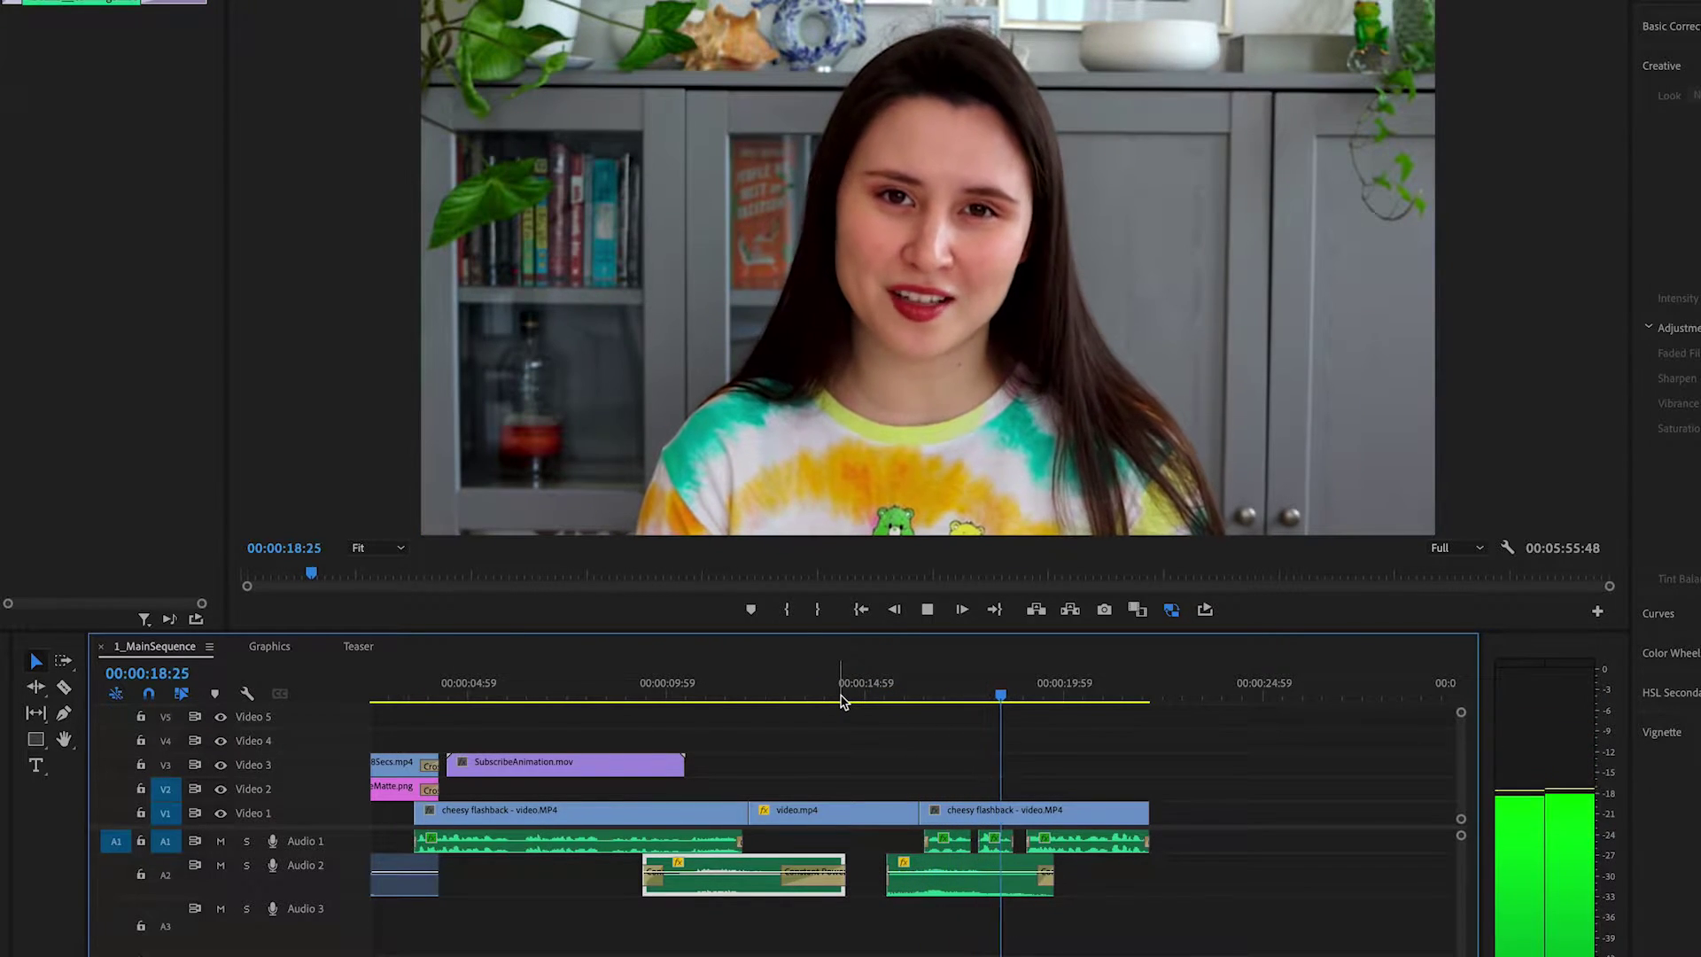
- Search Effects for 'wave warp' and apply Wave Warp to the cheesy flashback clip on Video 1
{"action": "left_click", "coordinate": [639, 694]}
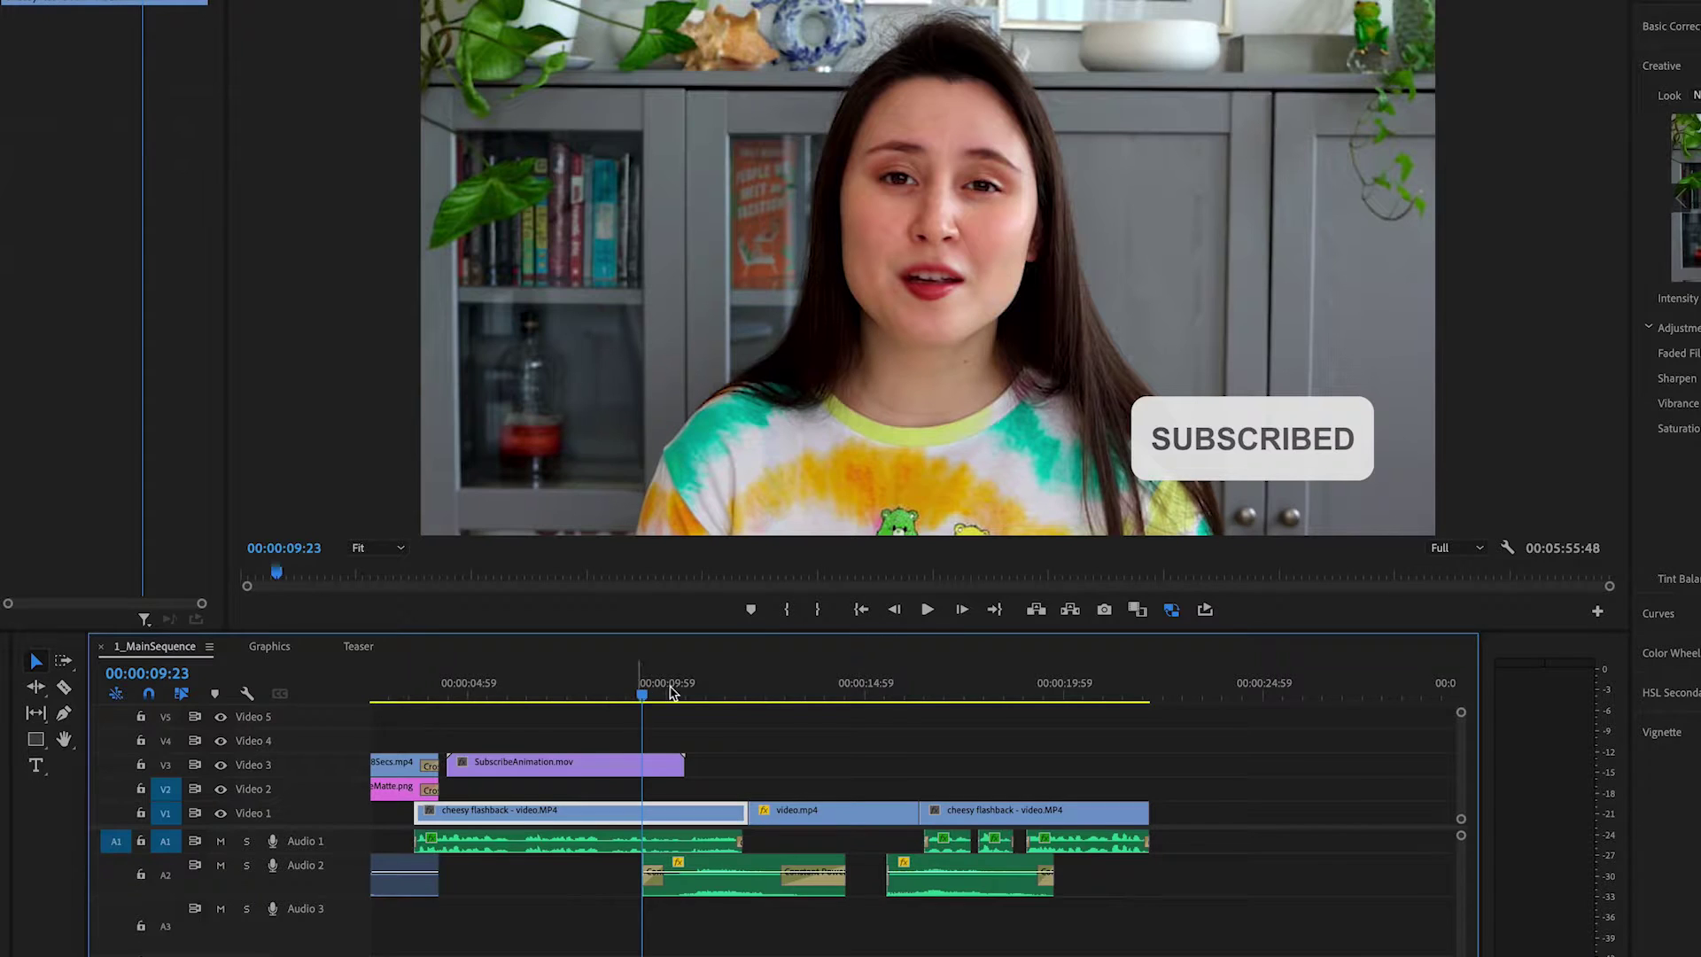
{"action": "left_click", "coordinate": [299, 314]}
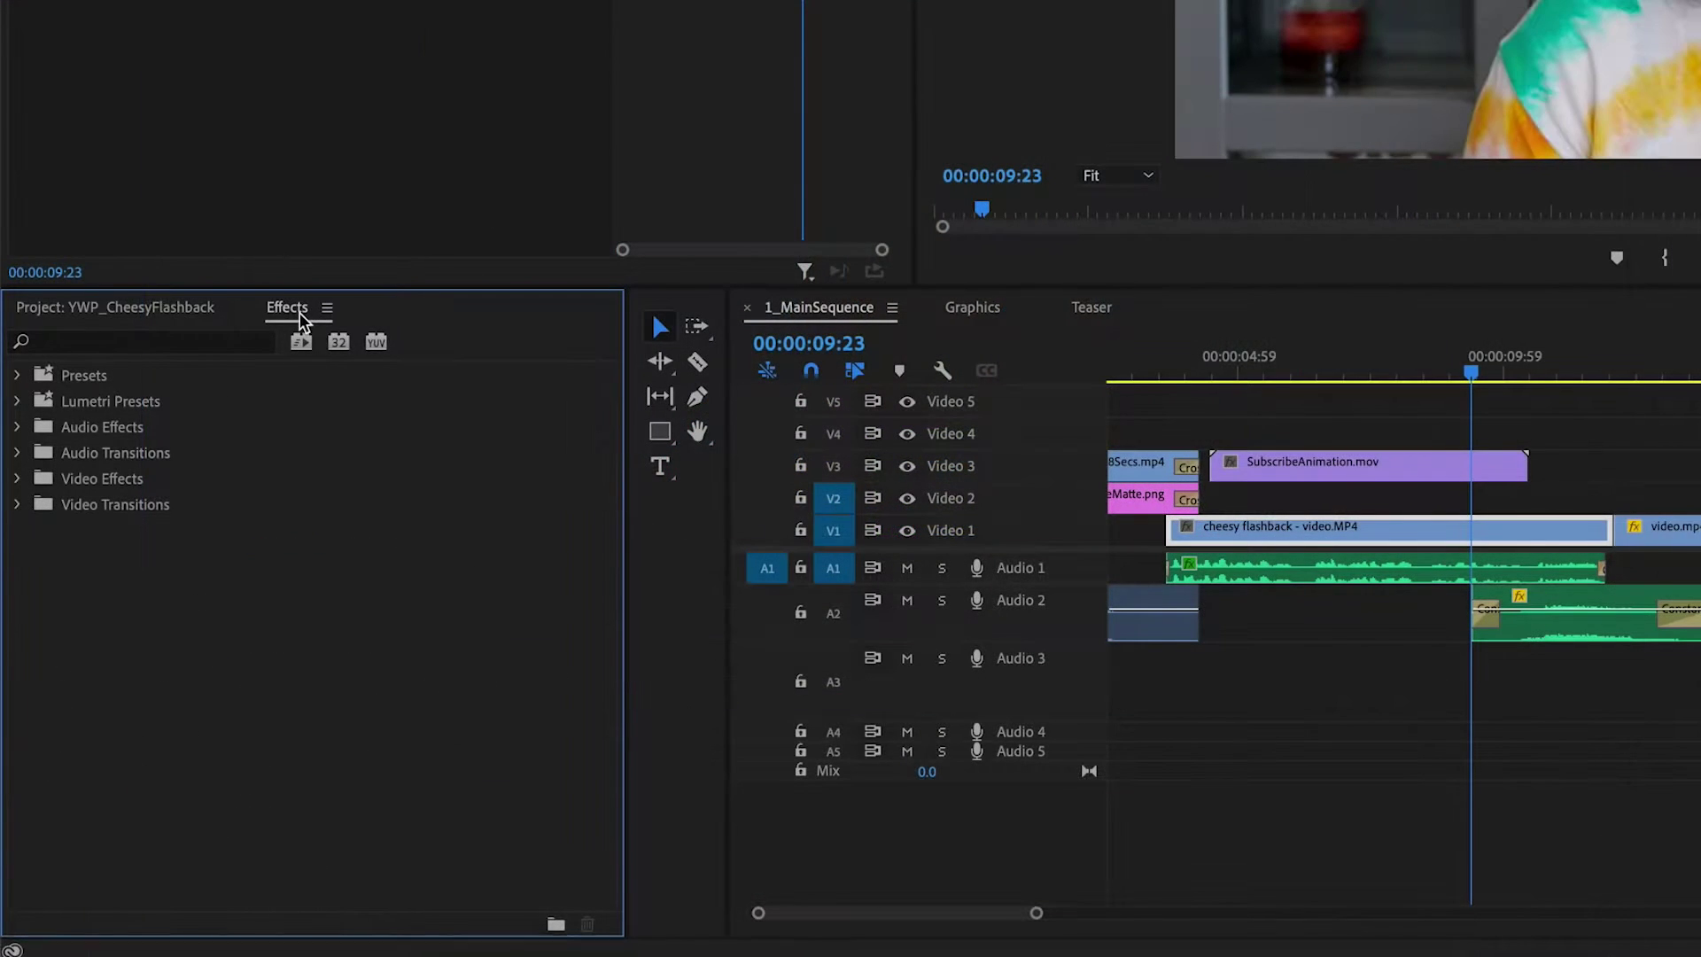
{"action": "left_click", "coordinate": [209, 347]}
{"action": "type", "text": "wave warp"}
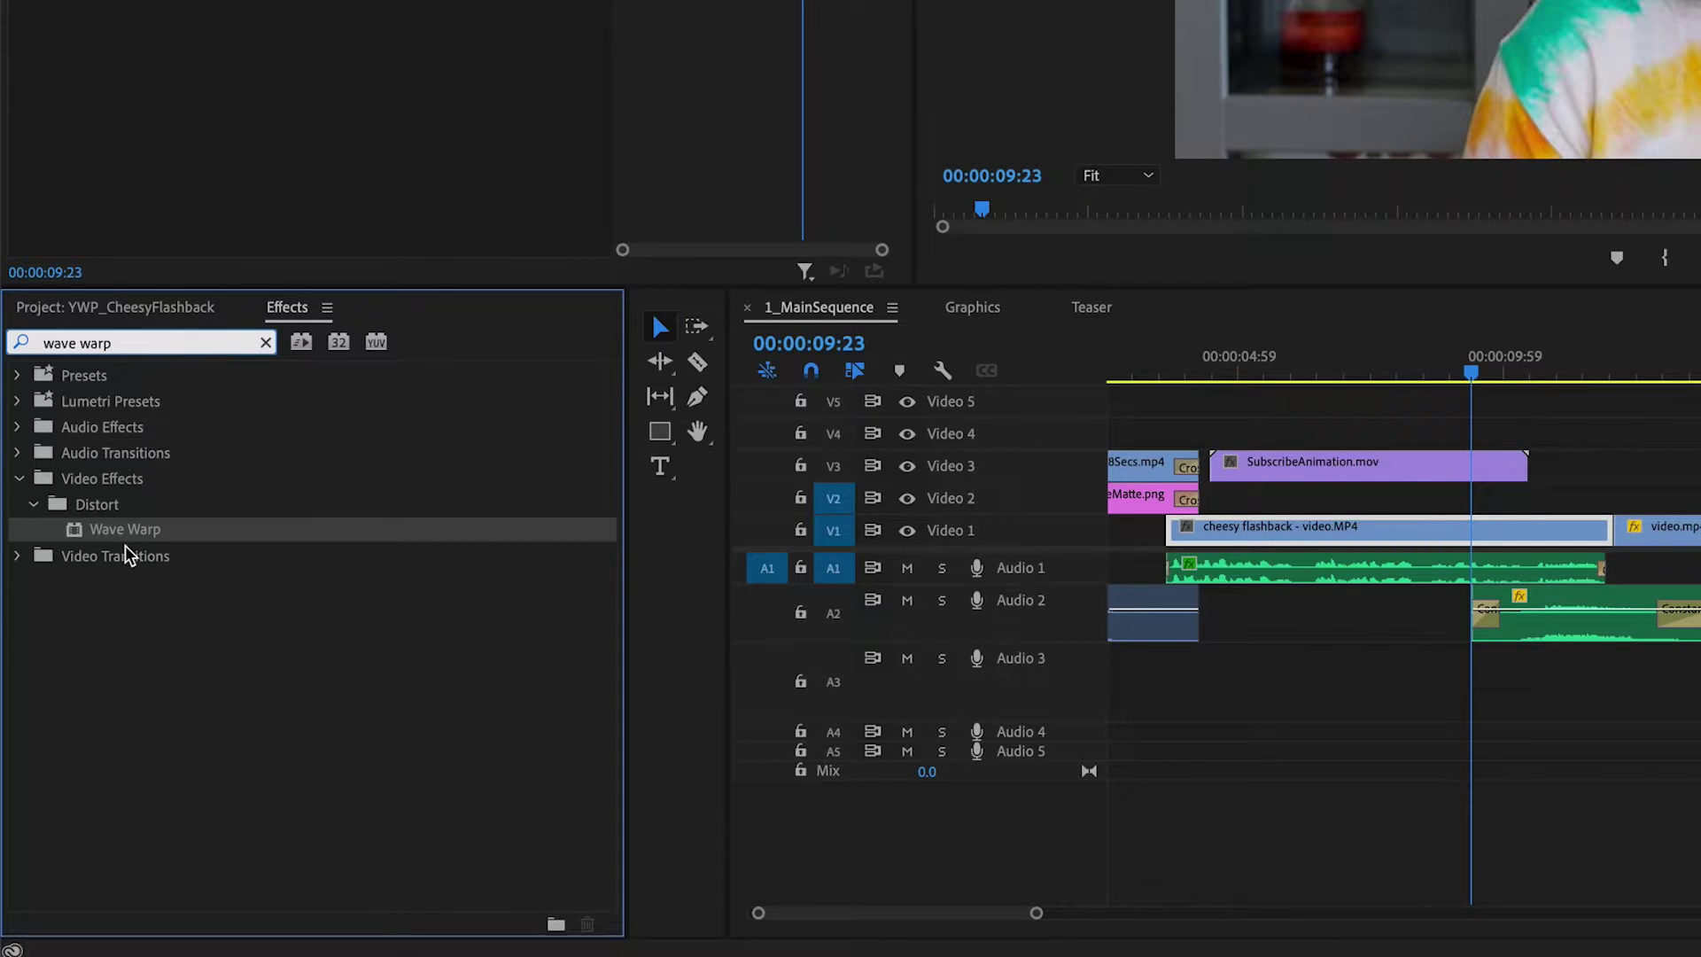
{"action": "left_click_drag", "start_coordinate": [135, 538], "coordinate": [1540, 523]}
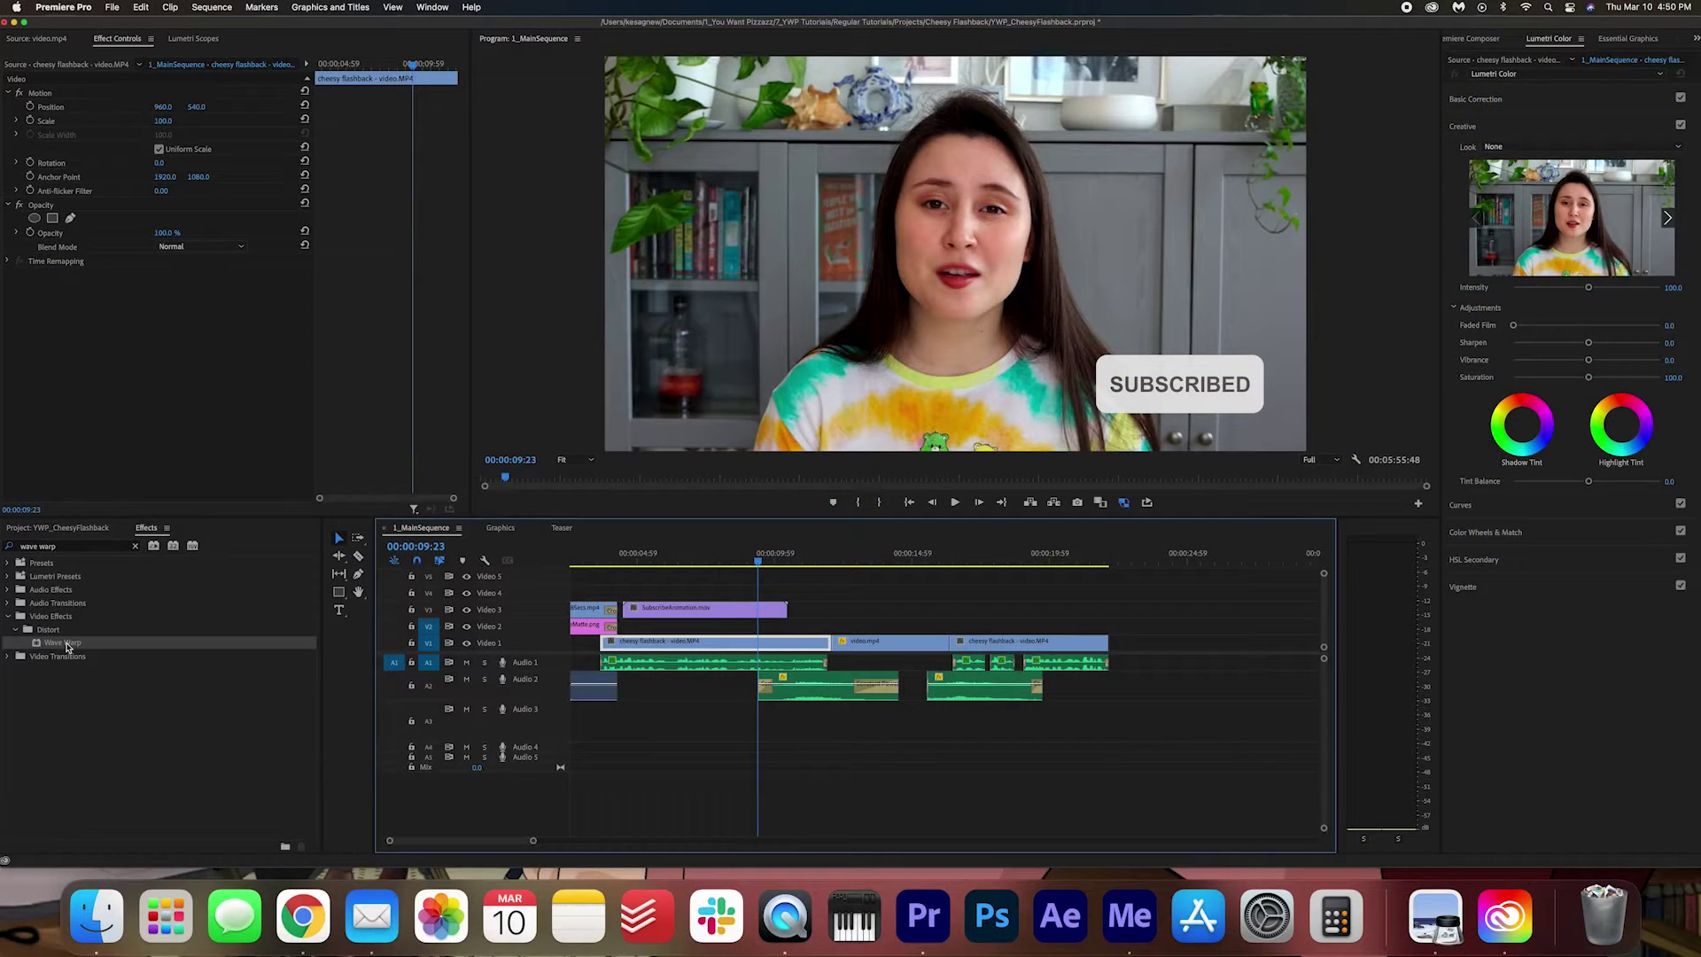
{"action": "double_click", "coordinate": [62, 643]}
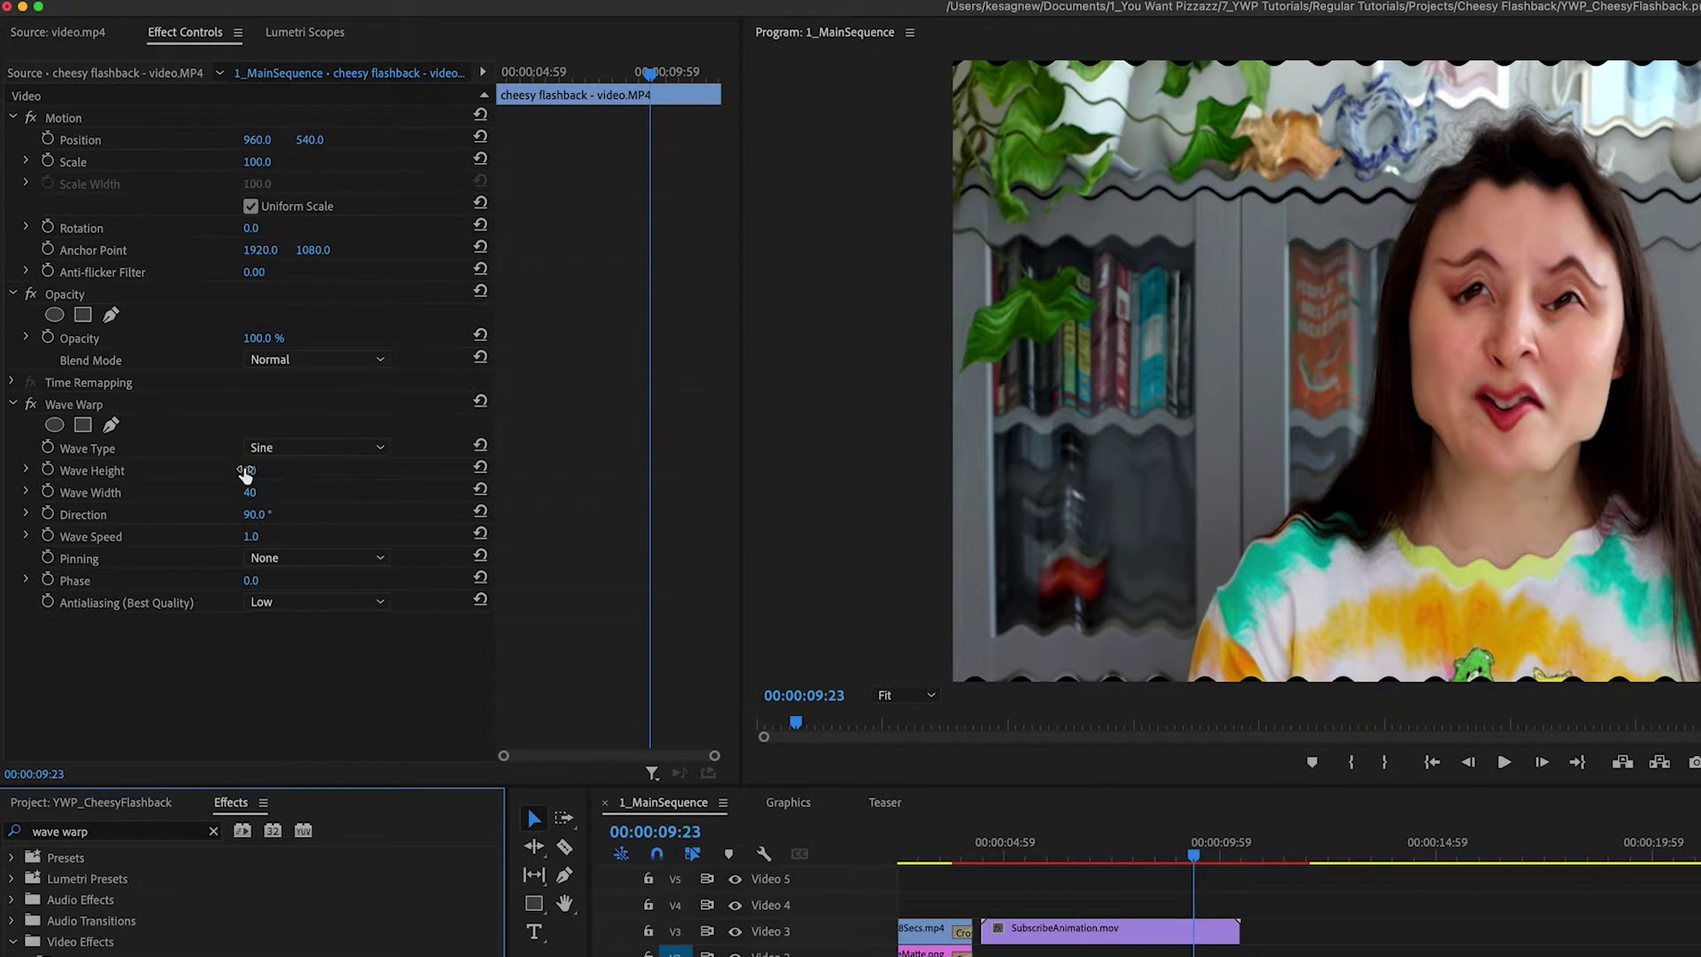
- Enter Wave Height 90, Wave Width 100, Direction 180 and choose All Edges pinning in Wave Warp
{"action": "left_click", "coordinate": [252, 470]}
{"action": "type", "text": "90"}
{"action": "key", "text": "Return"}
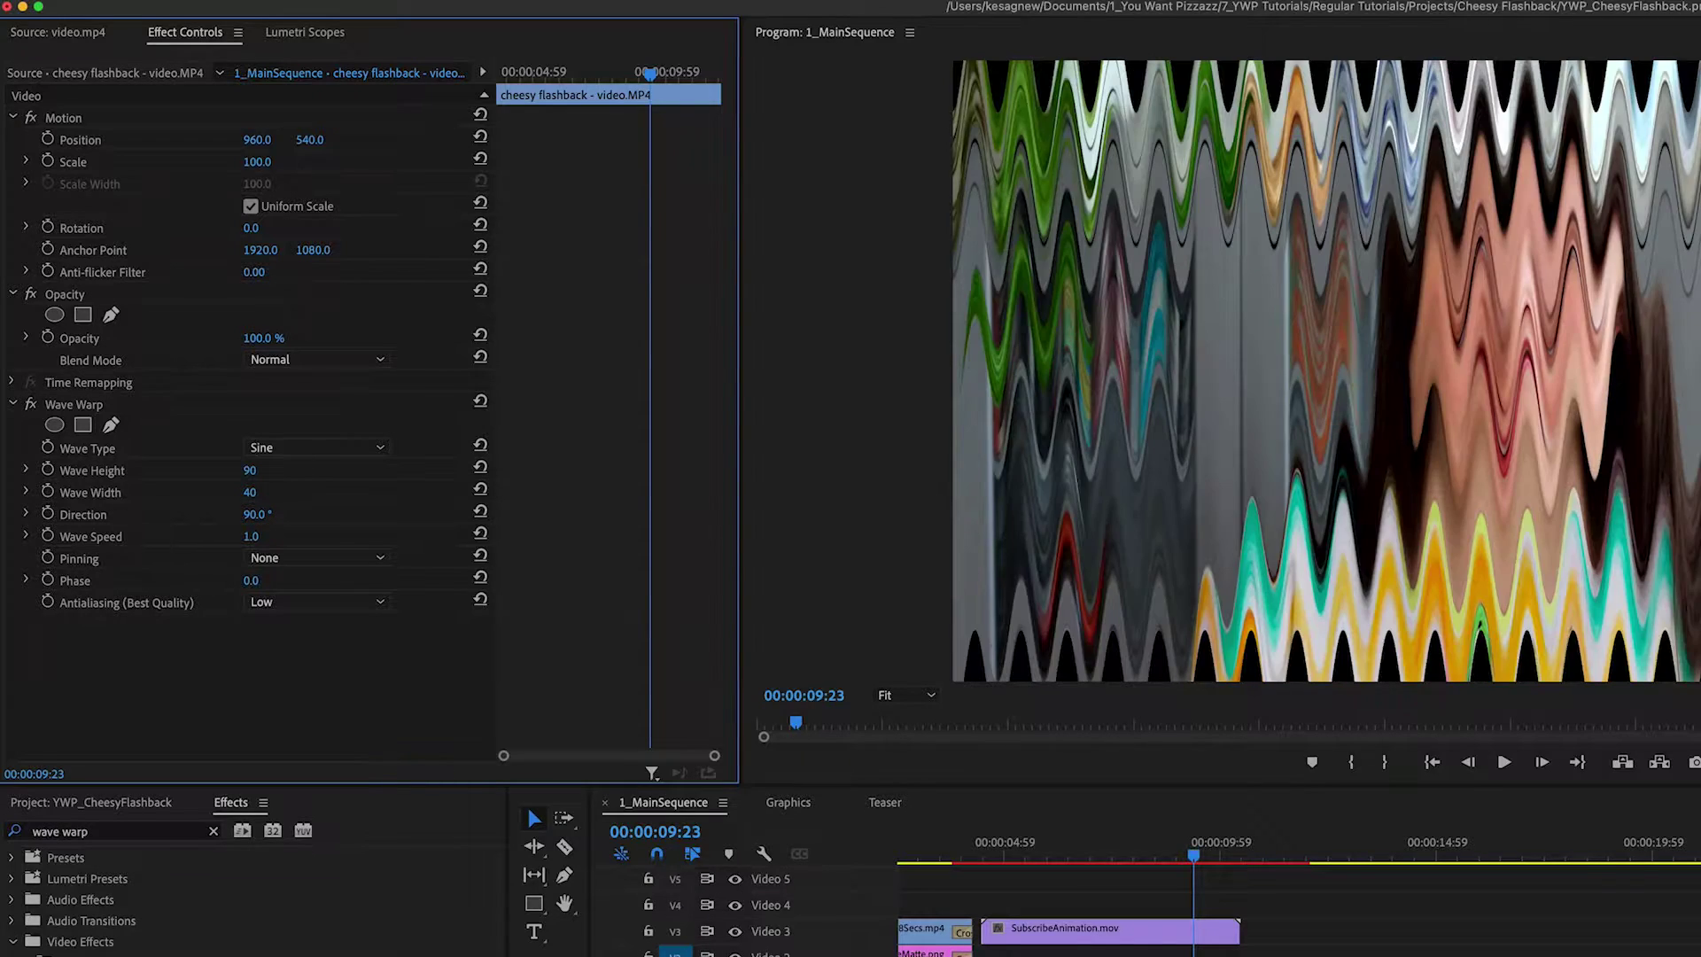
{"action": "left_click", "coordinate": [252, 494]}
{"action": "type", "text": "100"}
{"action": "key", "text": "Return"}
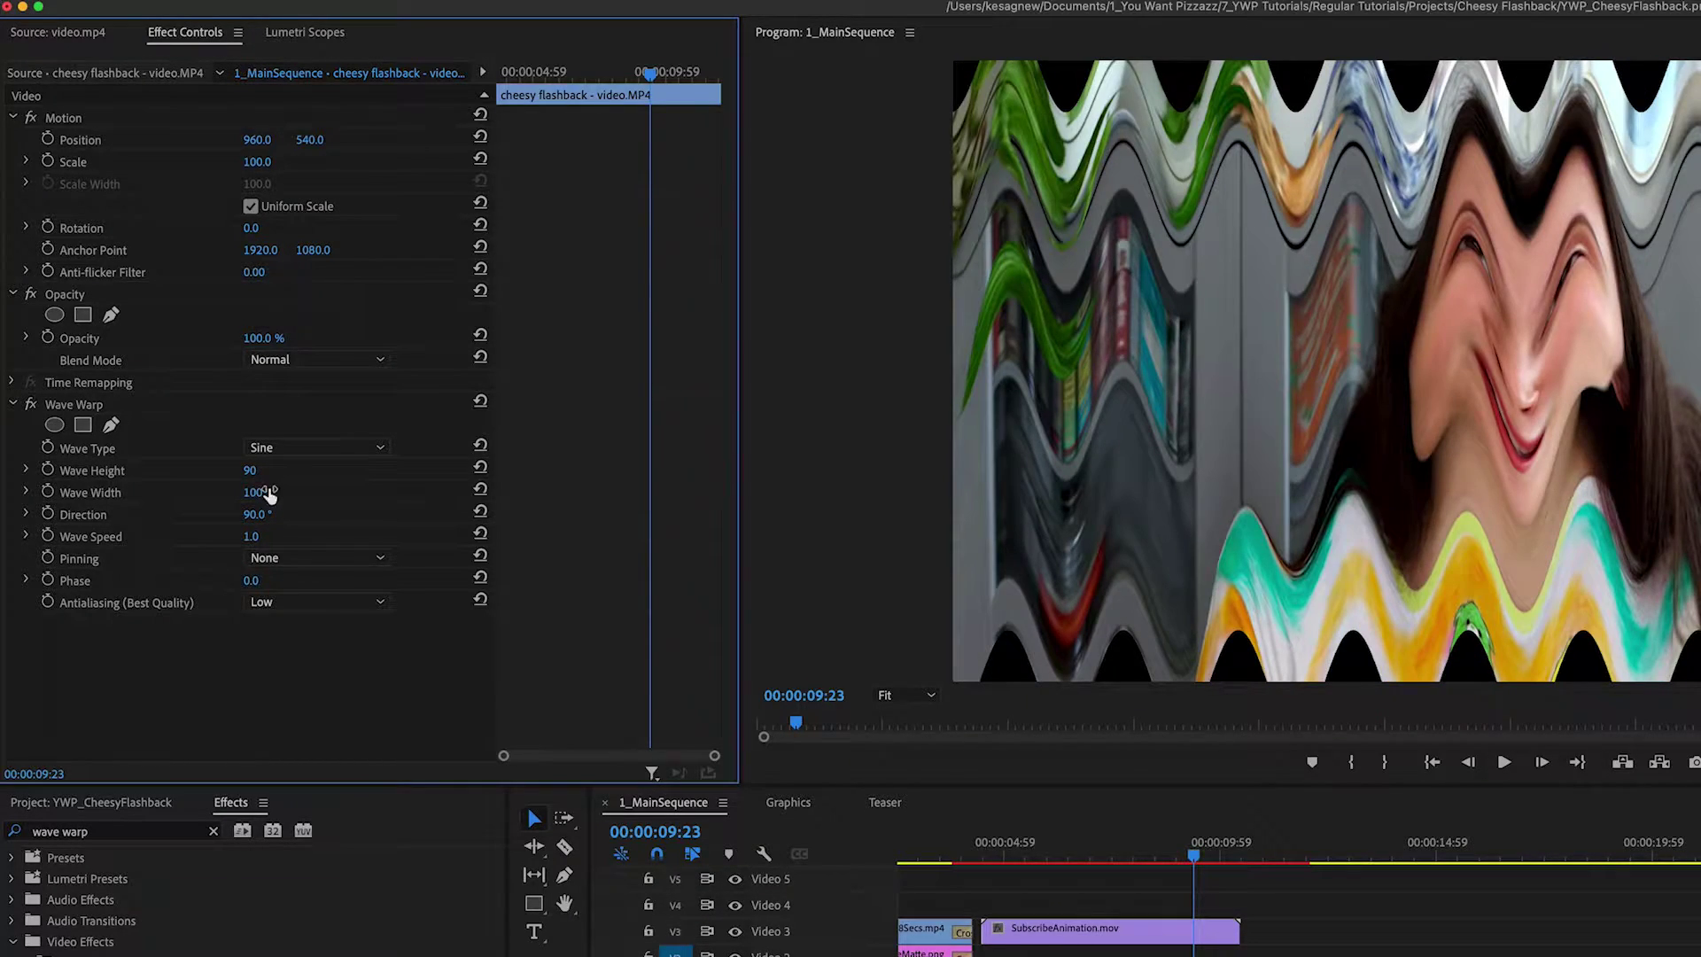
{"action": "left_click", "coordinate": [252, 514]}
{"action": "type", "text": "180"}
{"action": "key", "text": "Return"}
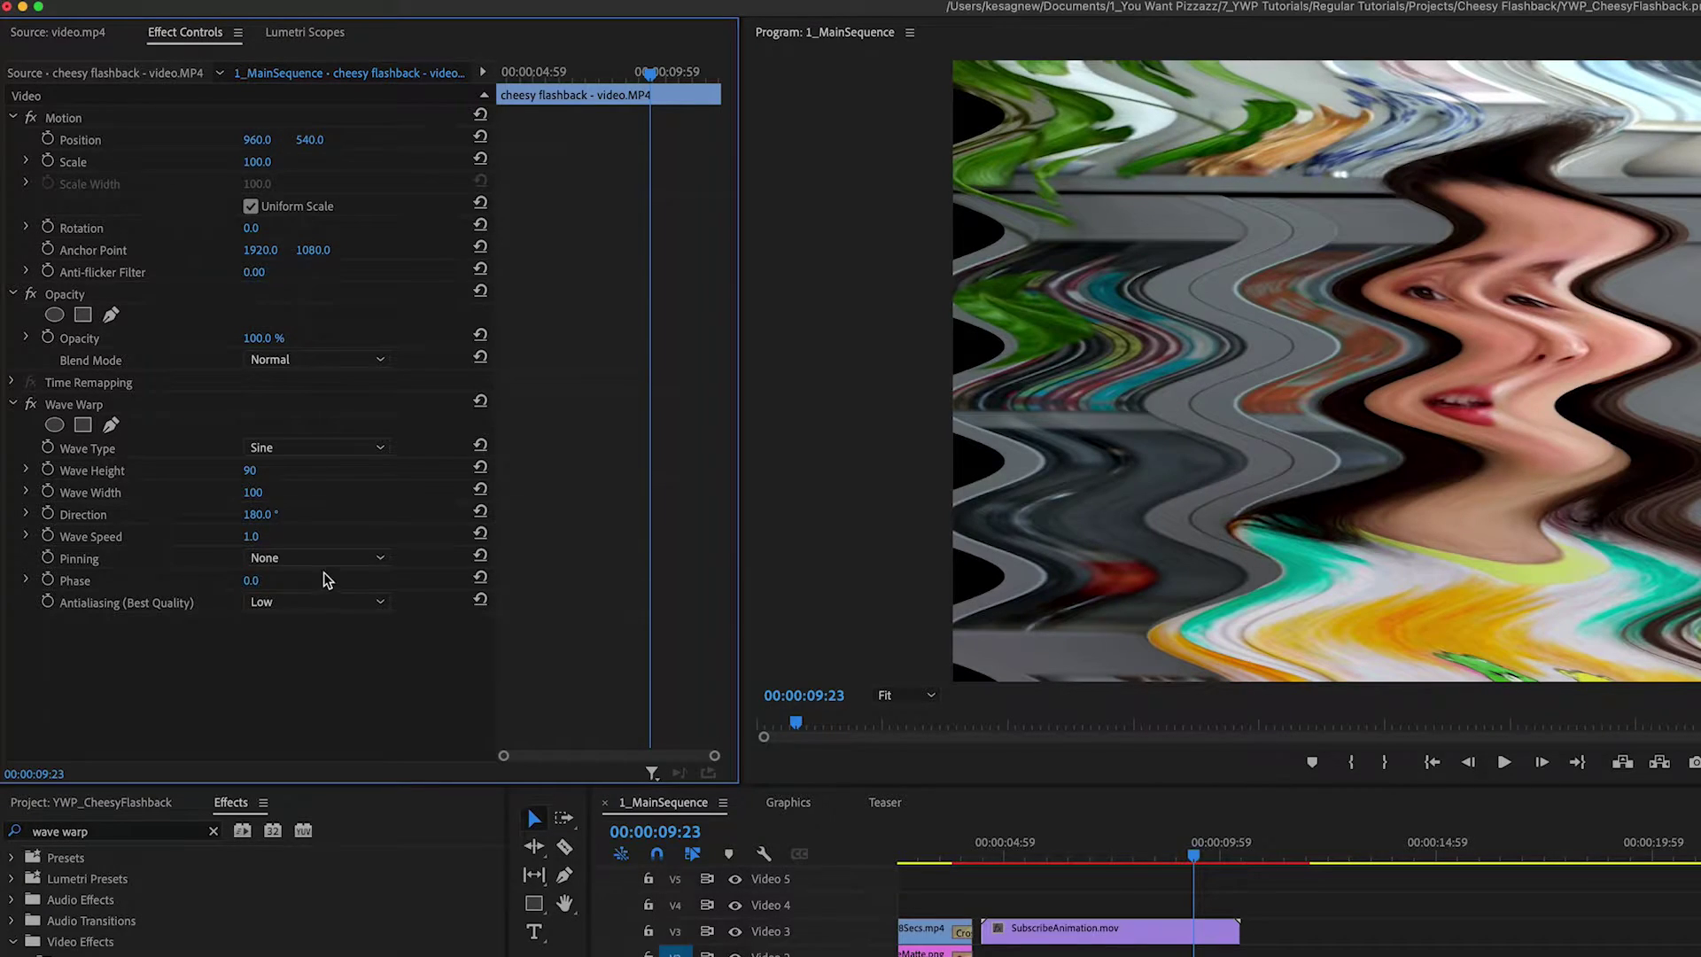
{"action": "left_click", "coordinate": [278, 558]}
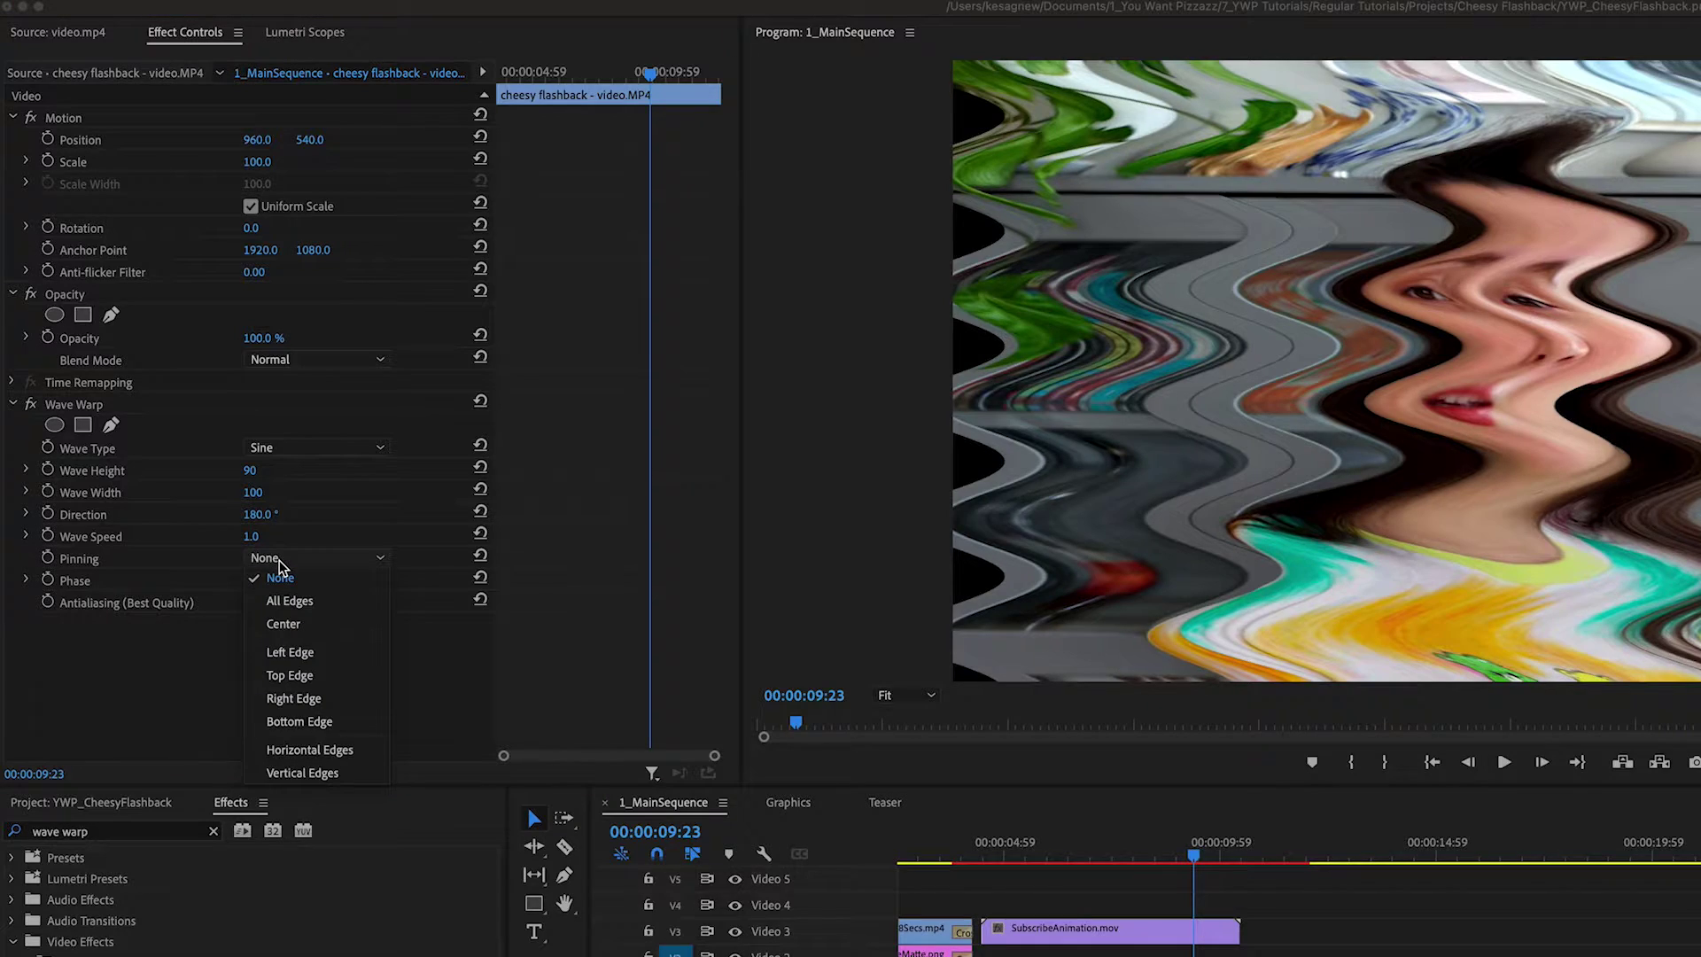
{"action": "left_click", "coordinate": [322, 601]}
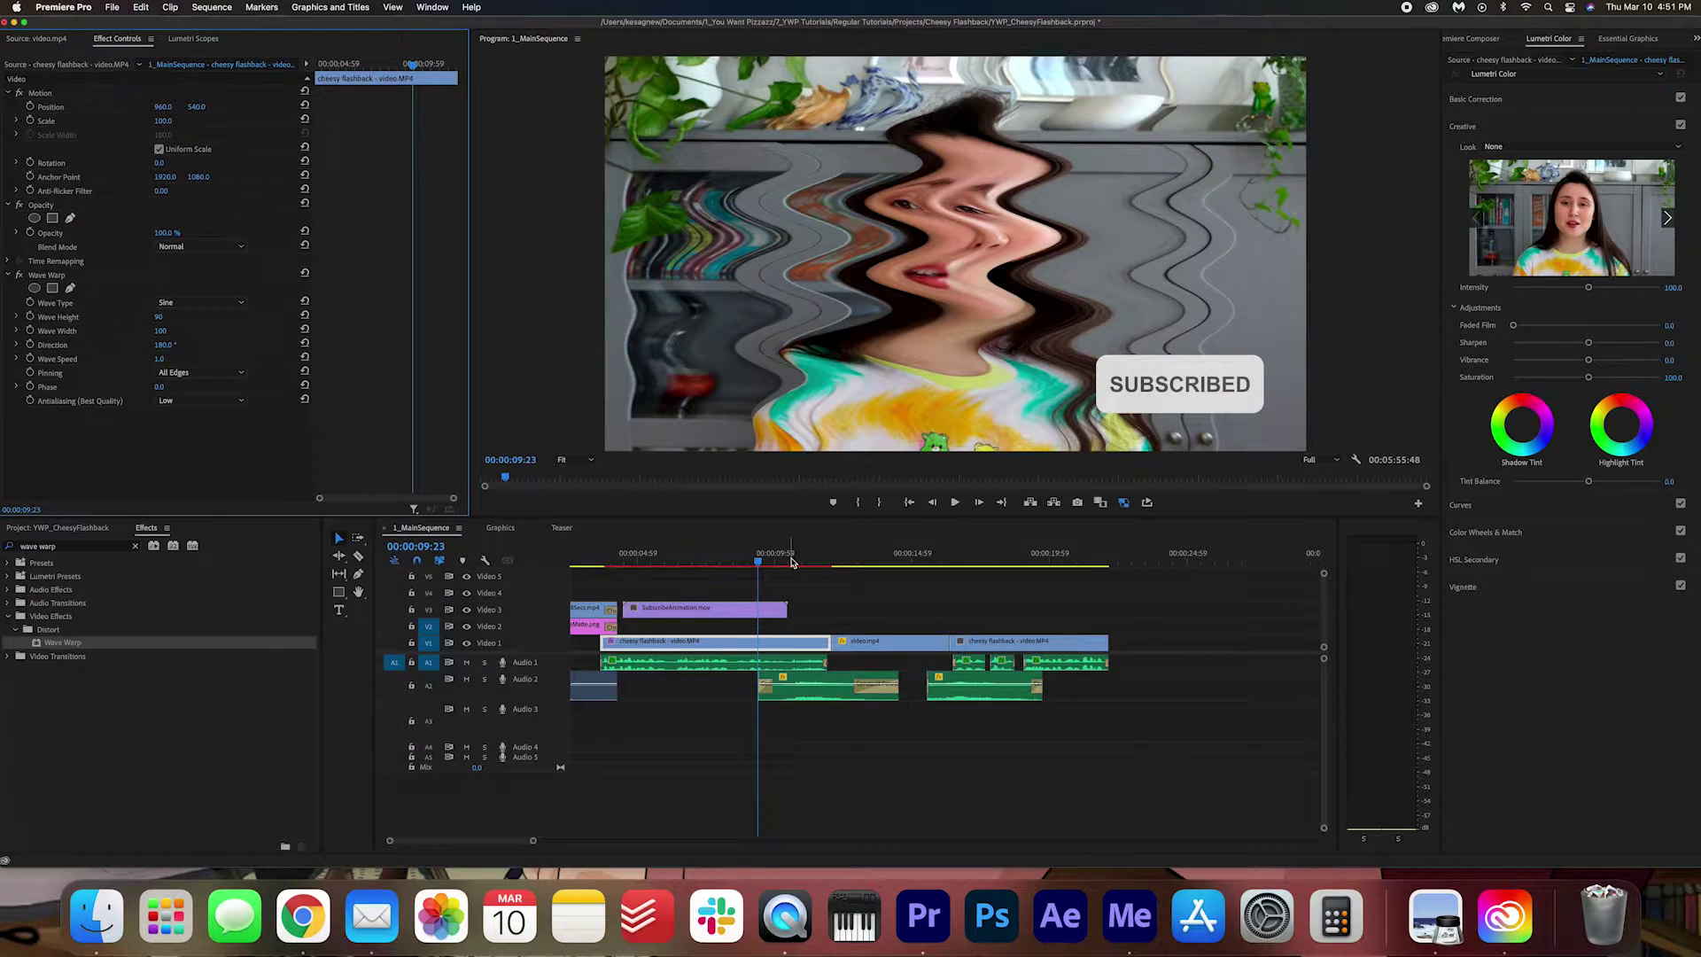
- Set a Wave Height keyframe of 90 at the flashback clip's end, 12:03
{"action": "scroll", "coordinate": [789, 580], "scroll_direction": "up", "scroll_amount": 5}
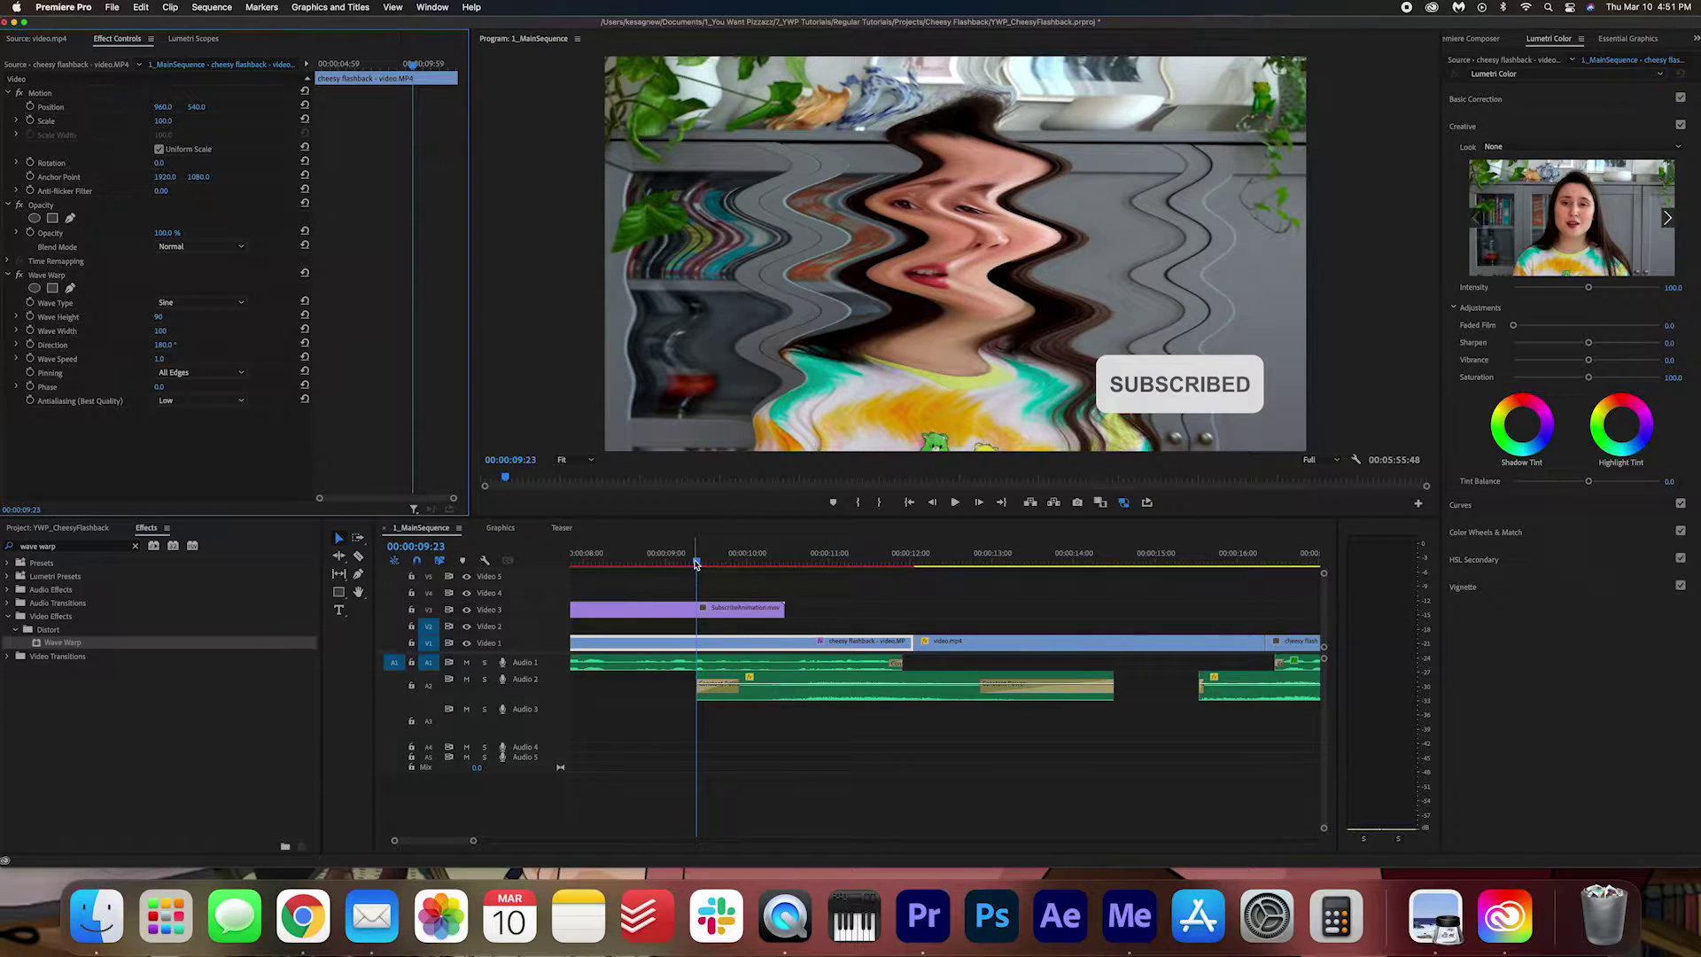
{"action": "left_click_drag", "start_coordinate": [802, 573], "coordinate": [908, 576]}
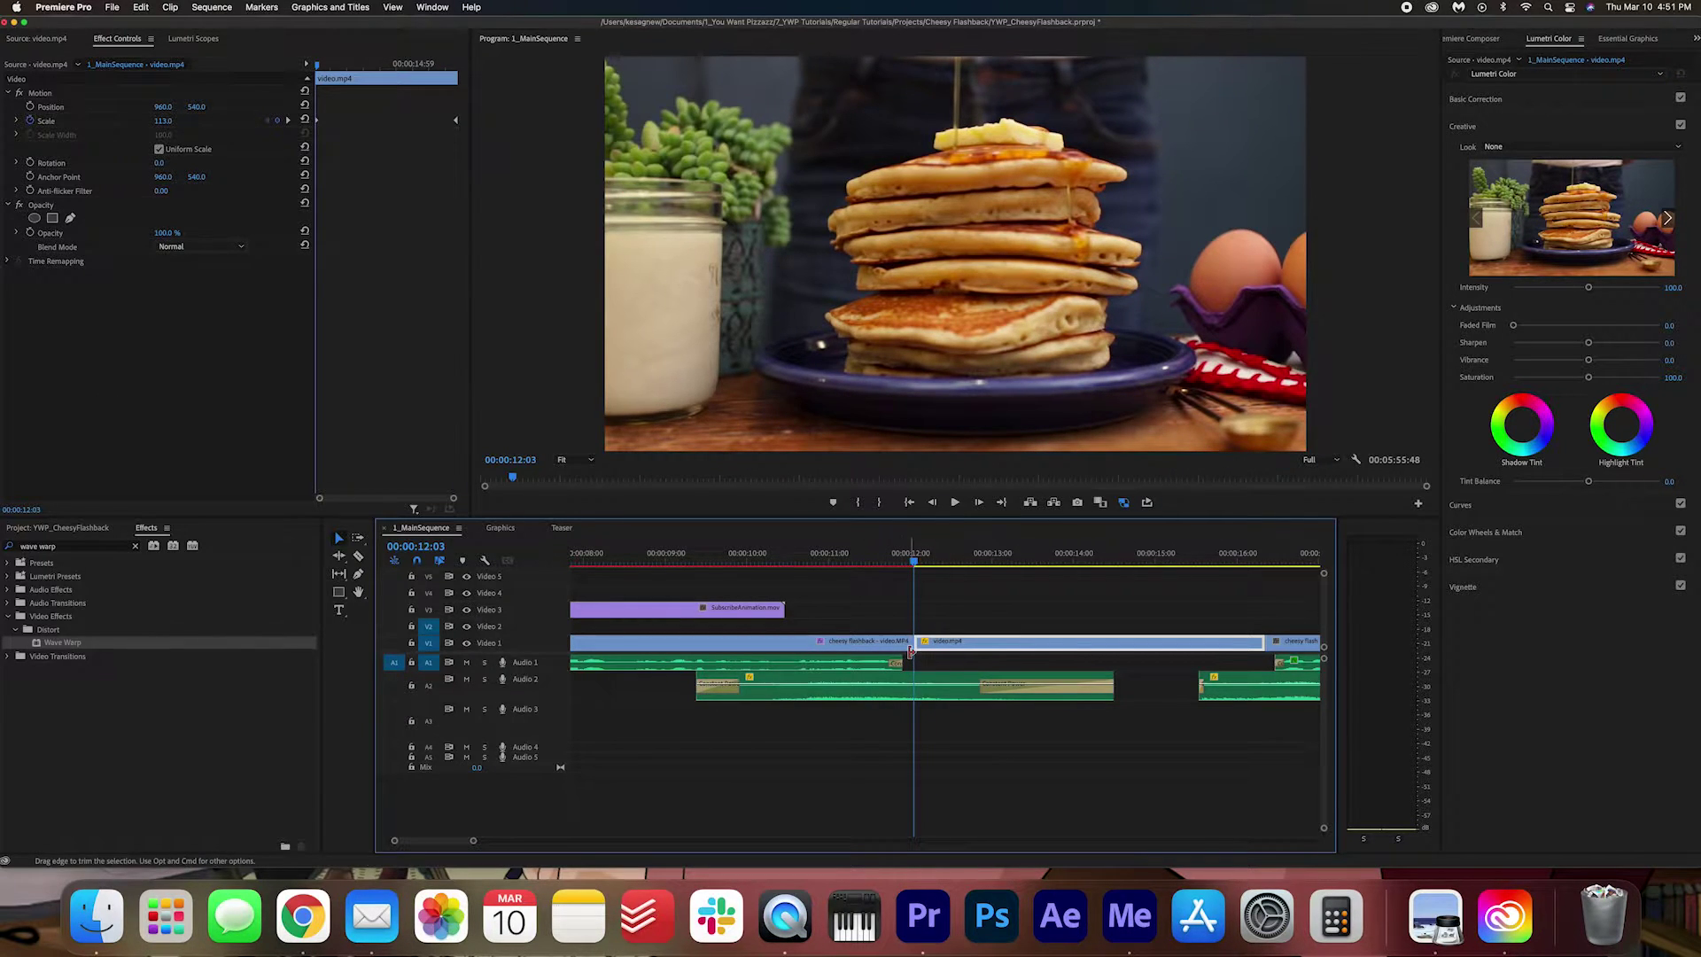
{"action": "left_click", "coordinate": [843, 644]}
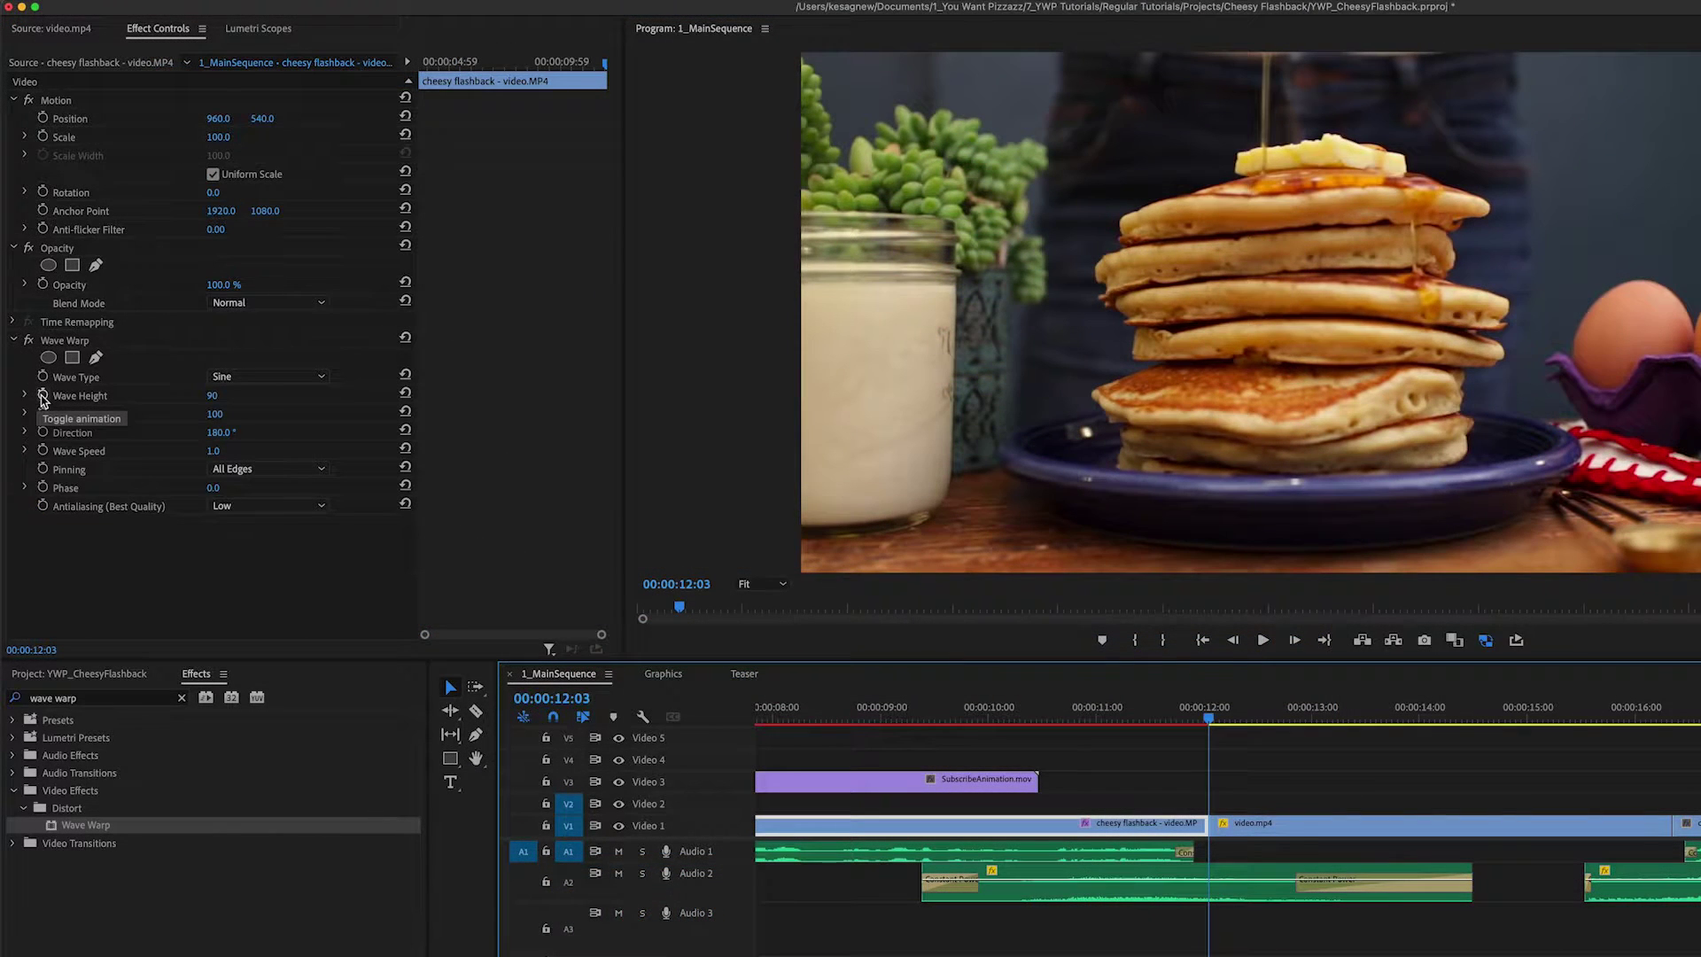
{"action": "left_click", "coordinate": [43, 398]}
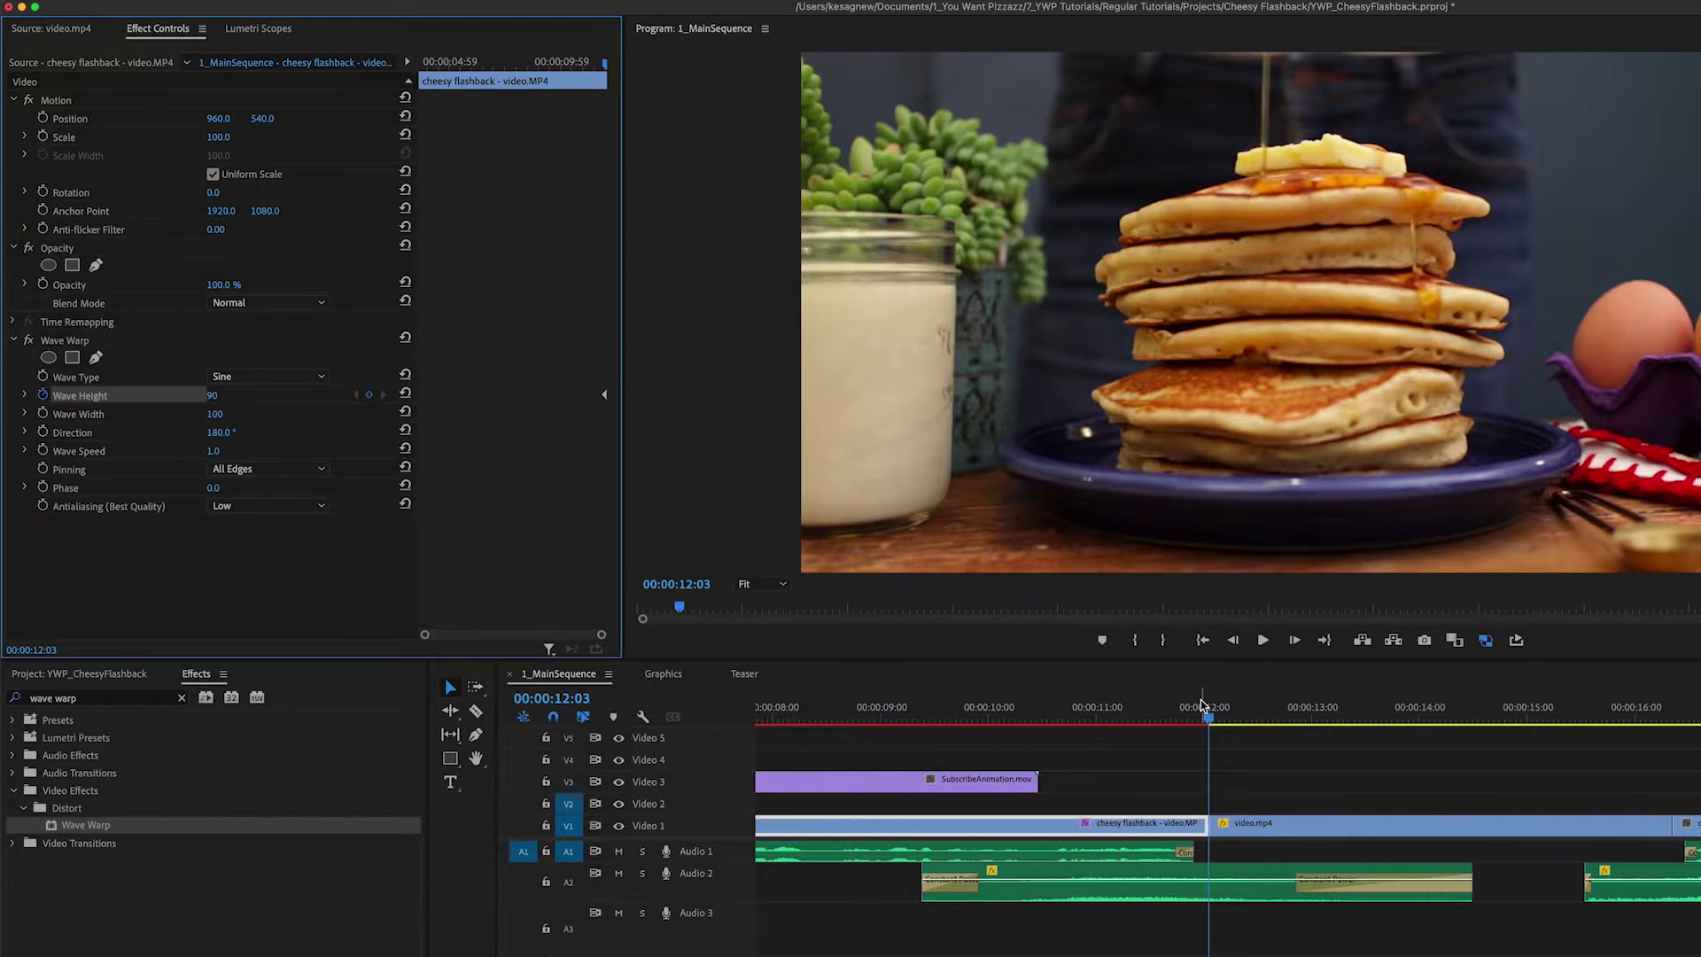
- Add a Wave Height keyframe of 0 near 9:55 and play back the ripple ramp
{"action": "left_click_drag", "start_coordinate": [1048, 722], "coordinate": [980, 718]}
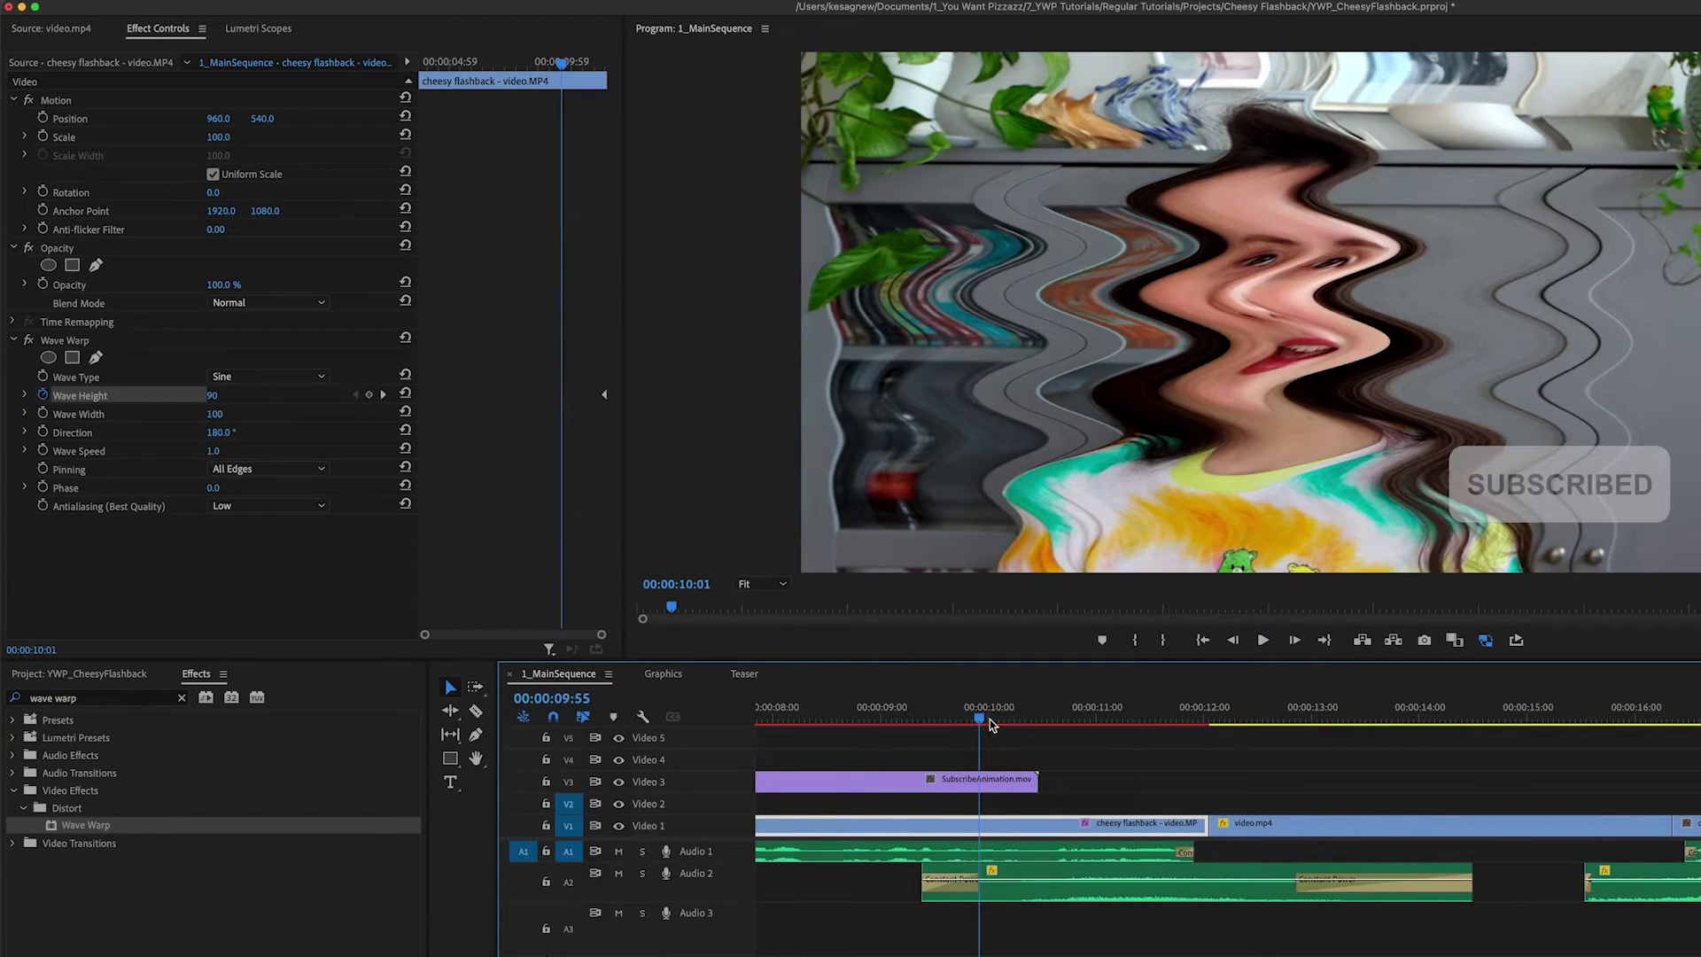
{"action": "left_click", "coordinate": [369, 395]}
{"action": "left_click", "coordinate": [212, 395]}
{"action": "type", "text": "0"}
{"action": "key", "text": "Return"}
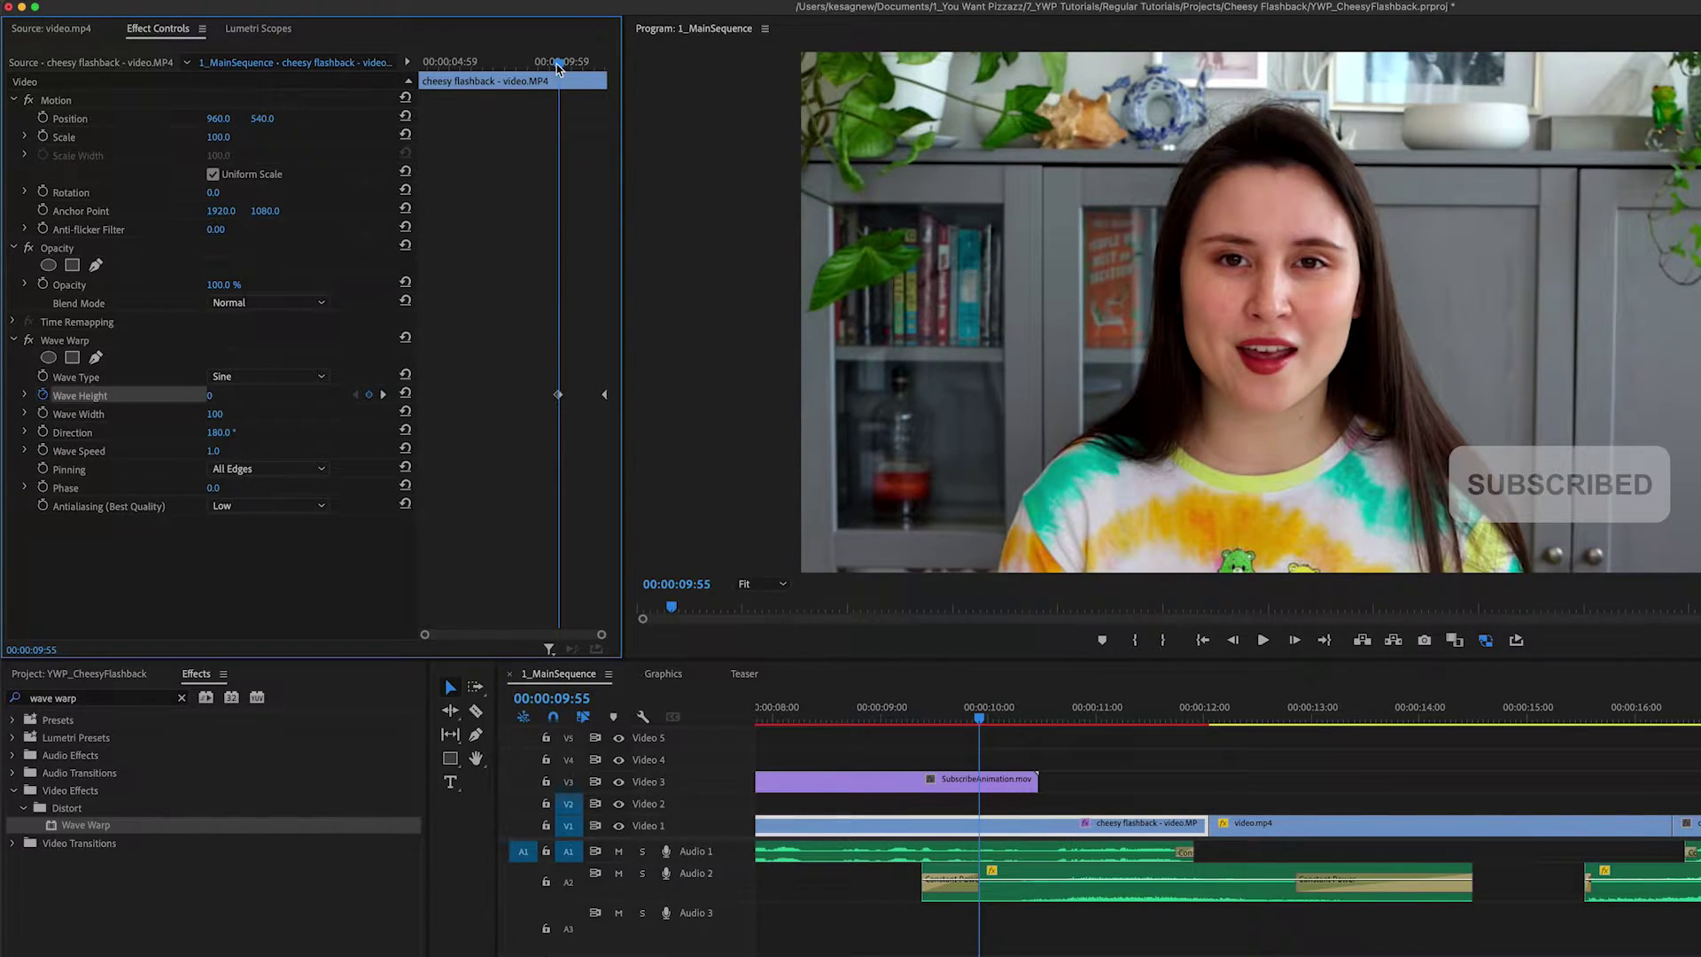
{"action": "mouse_move", "coordinate": [558, 66]}
{"action": "left_mouse_down"}
{"action": "mouse_move", "coordinate": [585, 66]}
{"action": "mouse_move", "coordinate": [535, 69]}
{"action": "left_mouse_up"}
{"action": "key", "text": "space"}
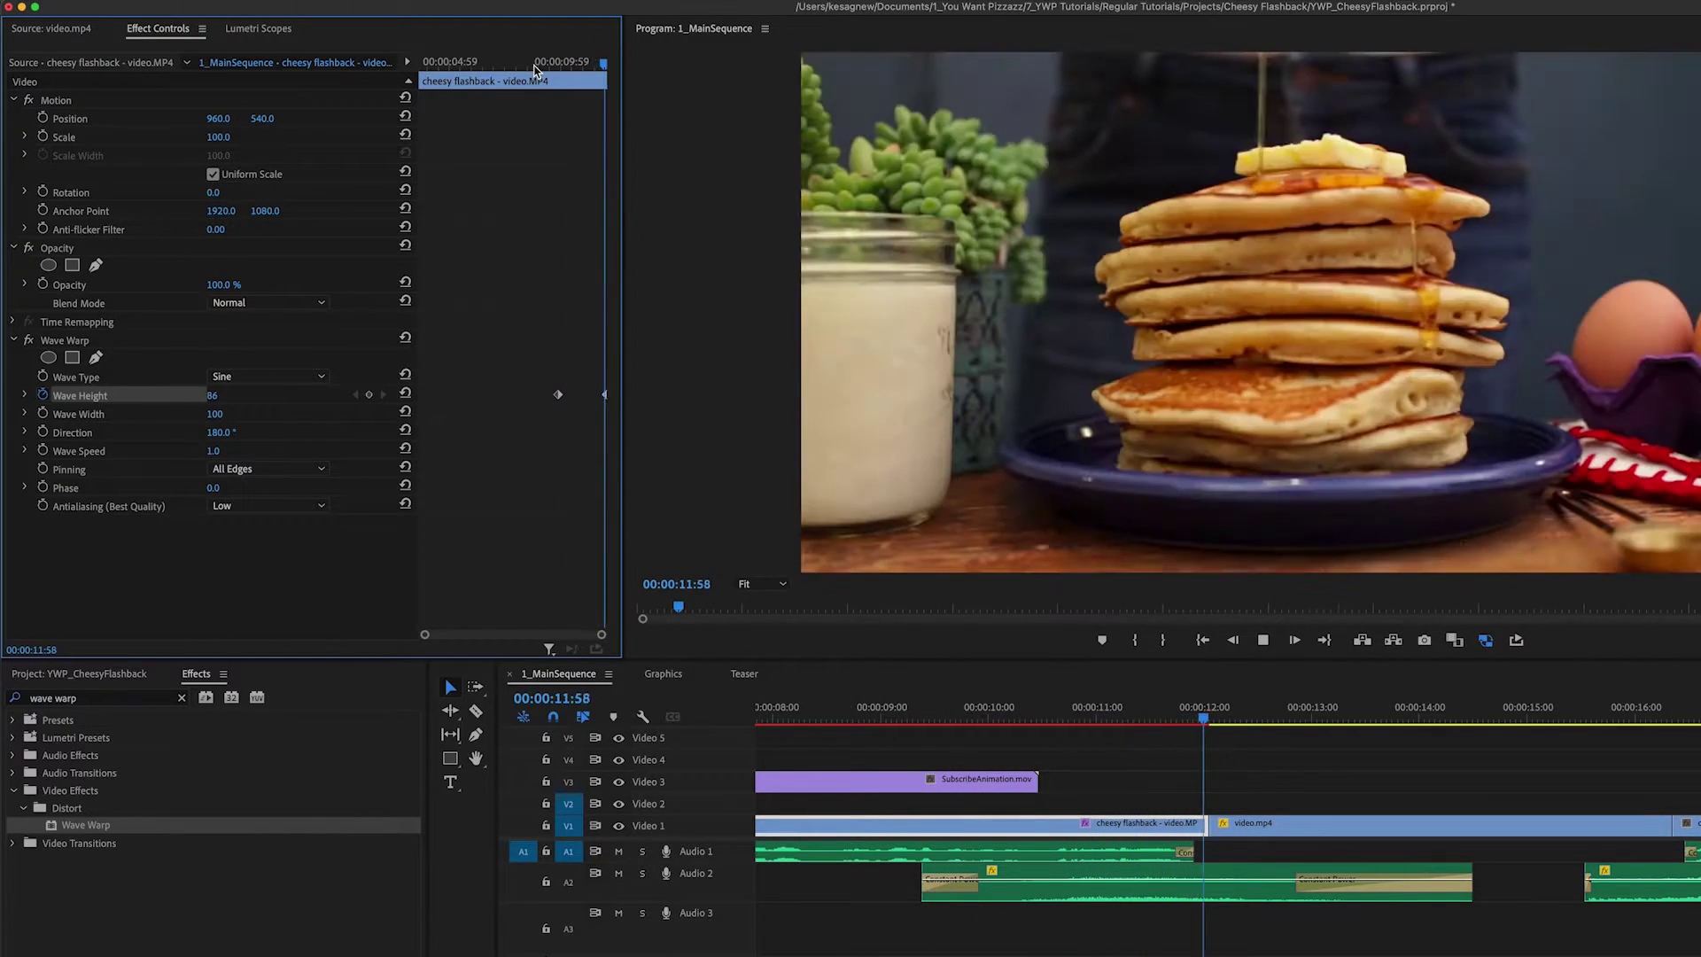
{"action": "key", "text": "space"}
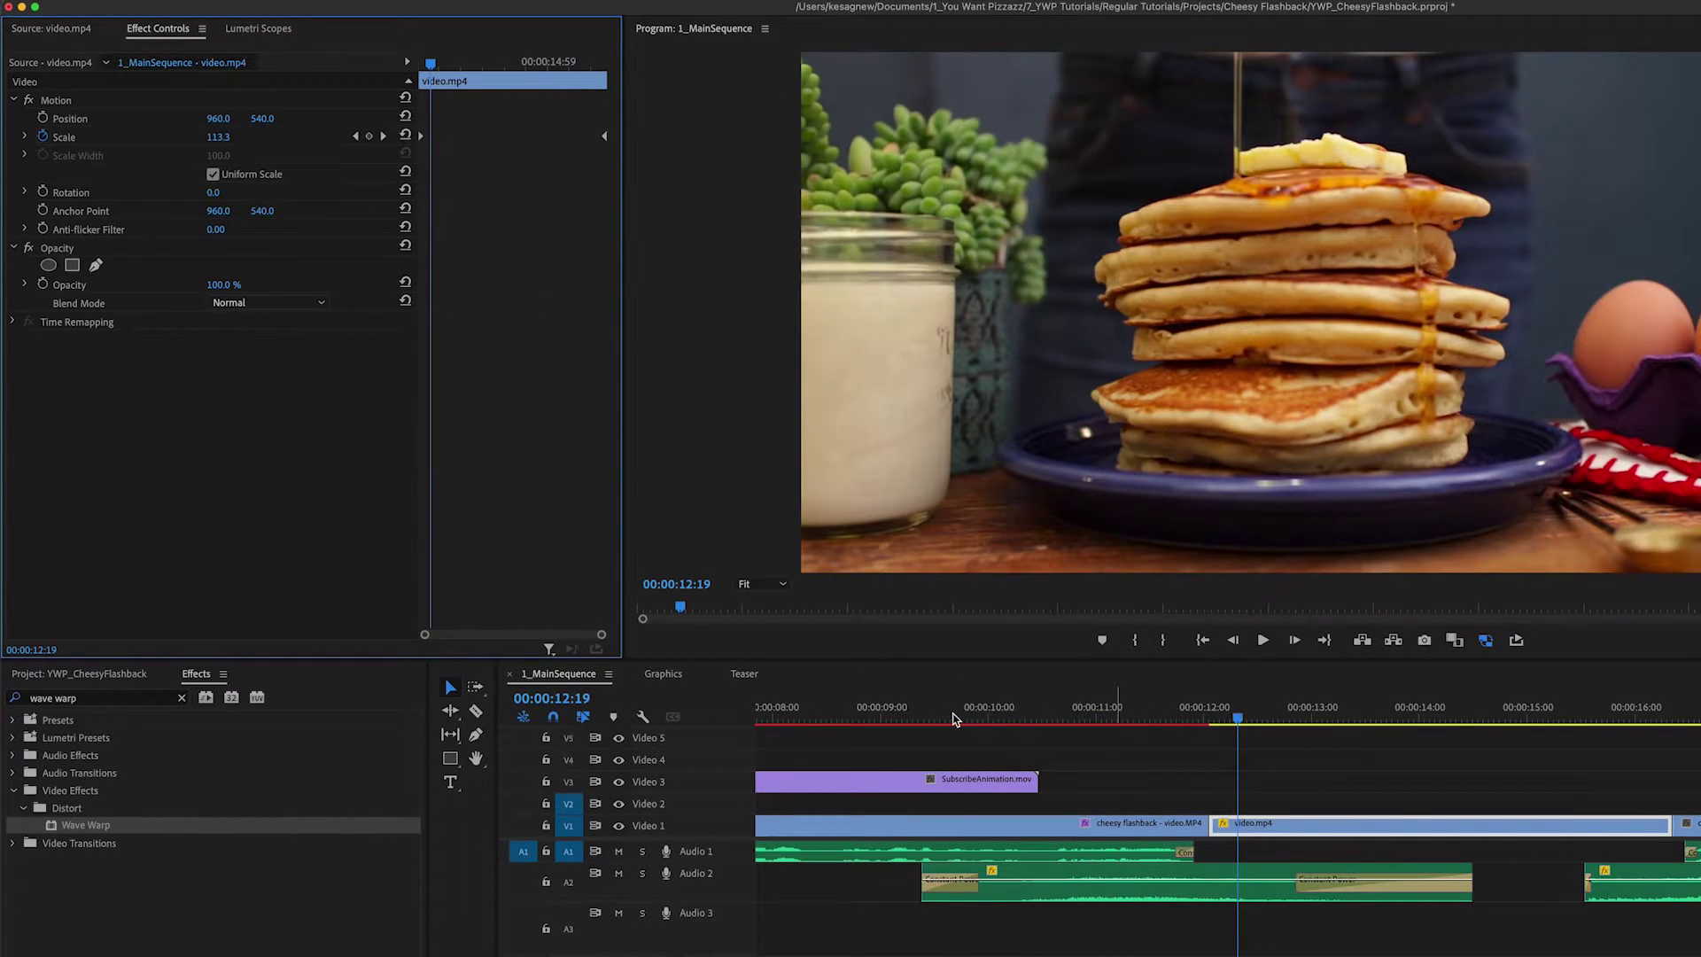
{"action": "left_click_drag", "start_coordinate": [953, 718], "coordinate": [920, 716]}
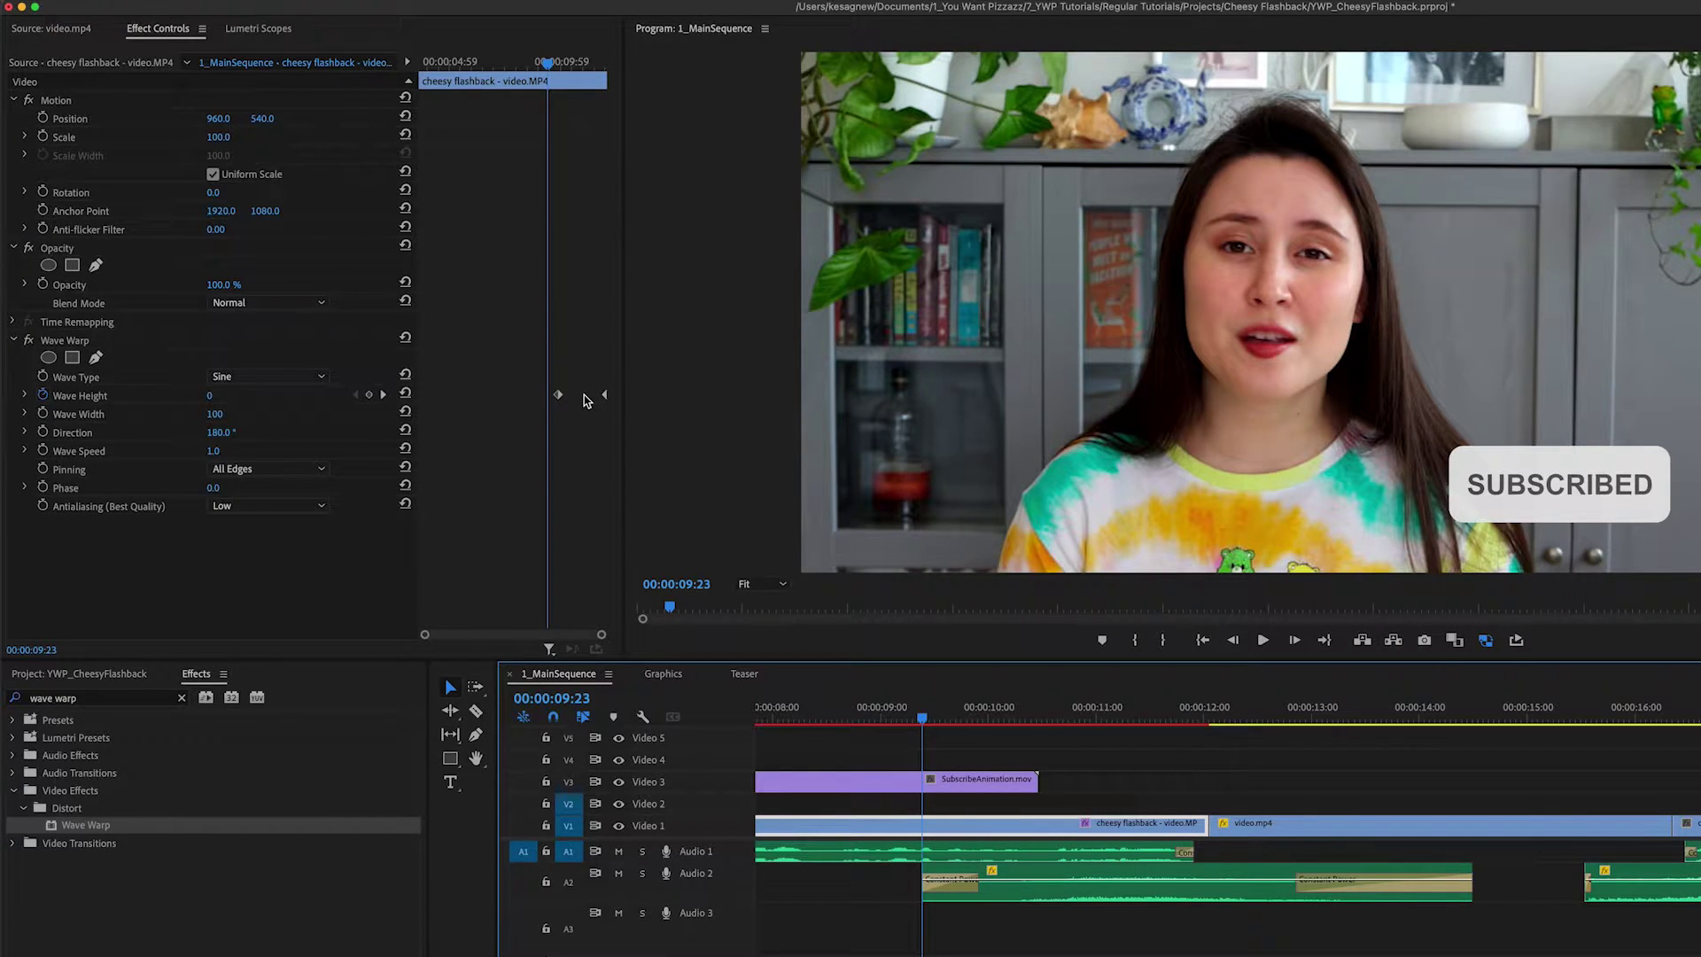
- Copy Wave Warp from the flashback clip and paste it onto the video.mp4 pancake clip
{"action": "left_click", "coordinate": [71, 342]}
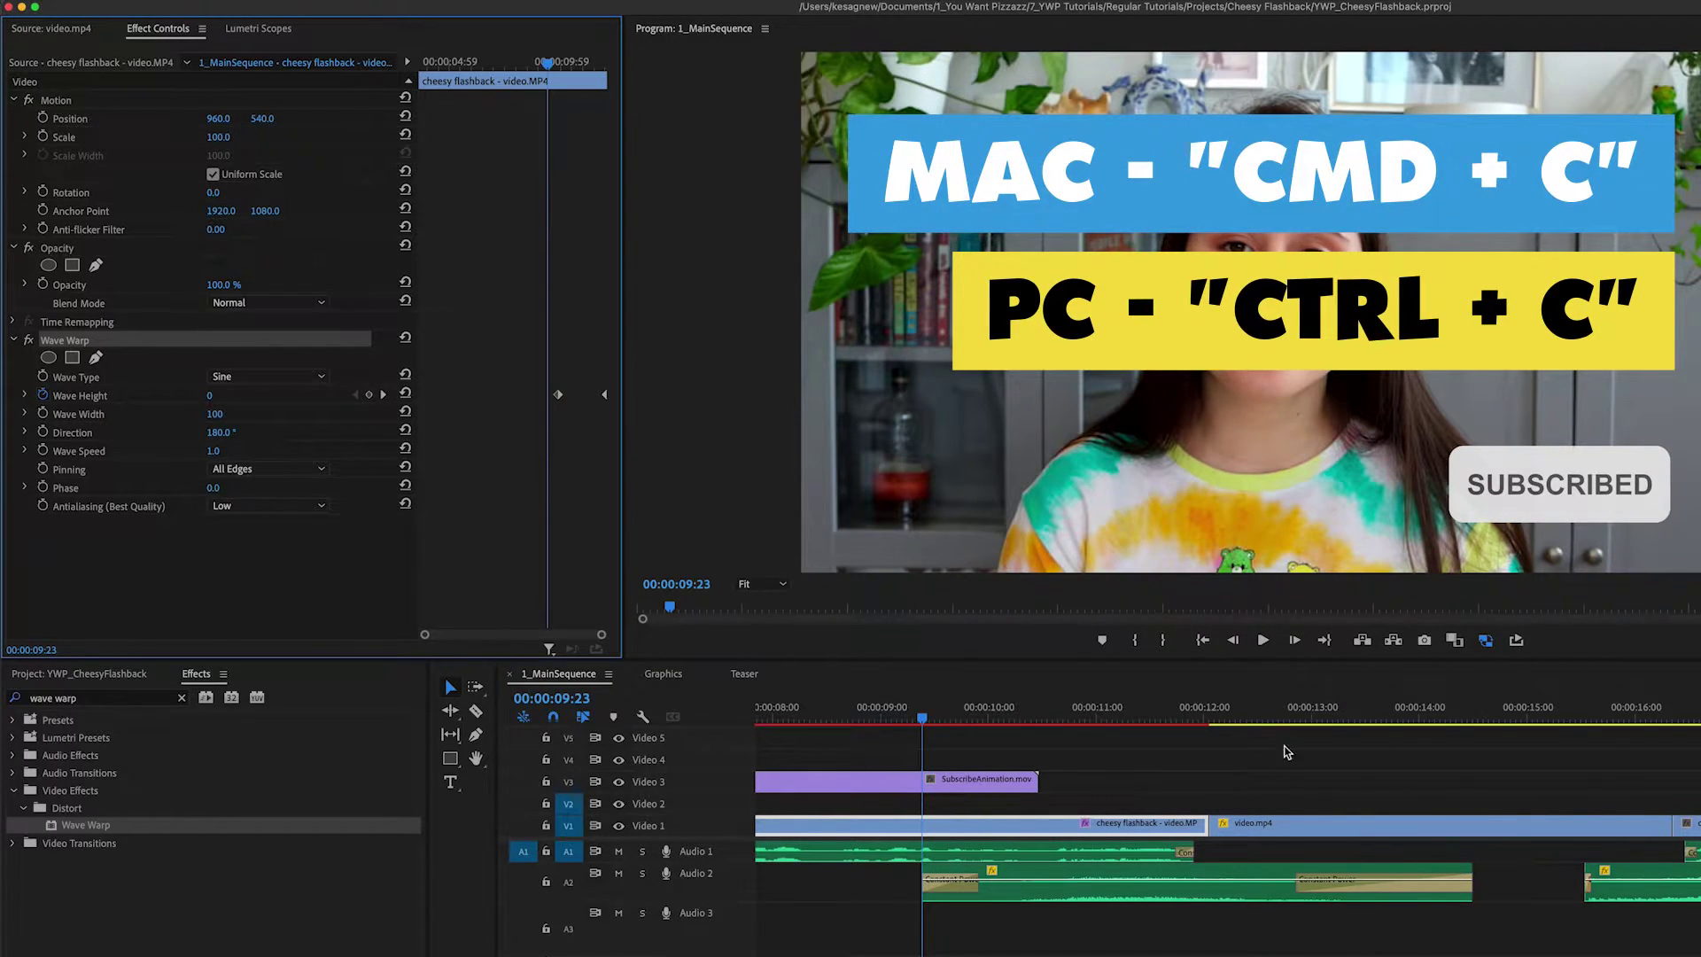
{"action": "left_click", "coordinate": [1215, 707]}
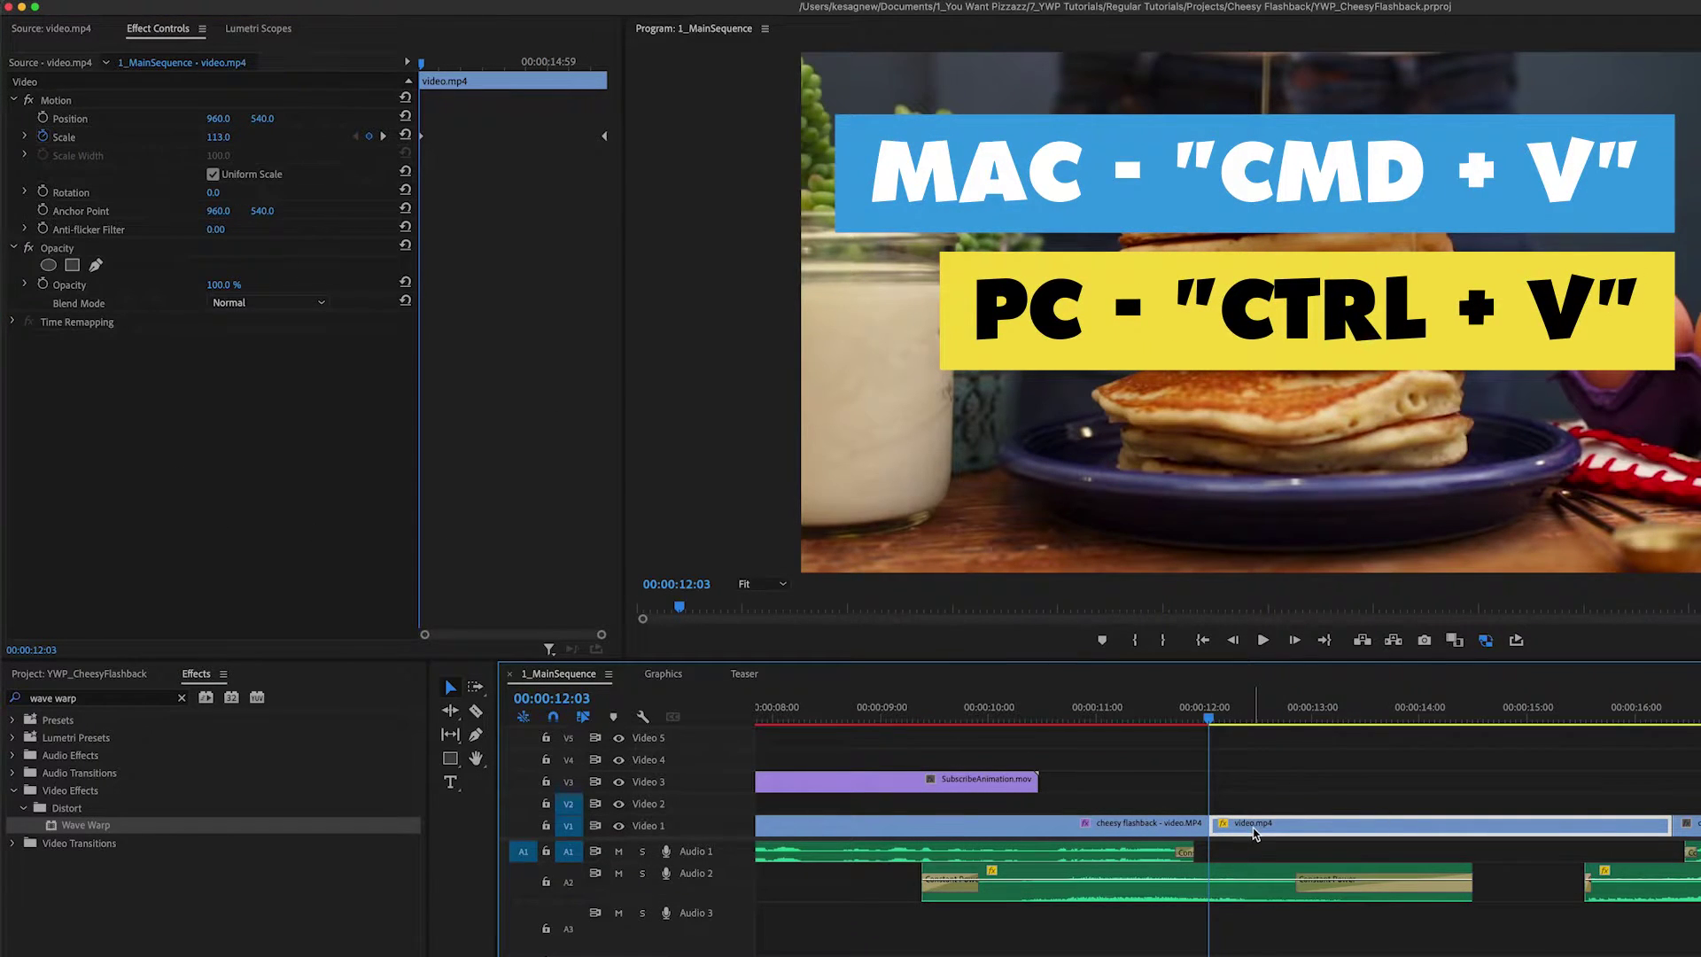
{"action": "left_click", "coordinate": [370, 505]}
{"action": "key", "text": "super+v"}
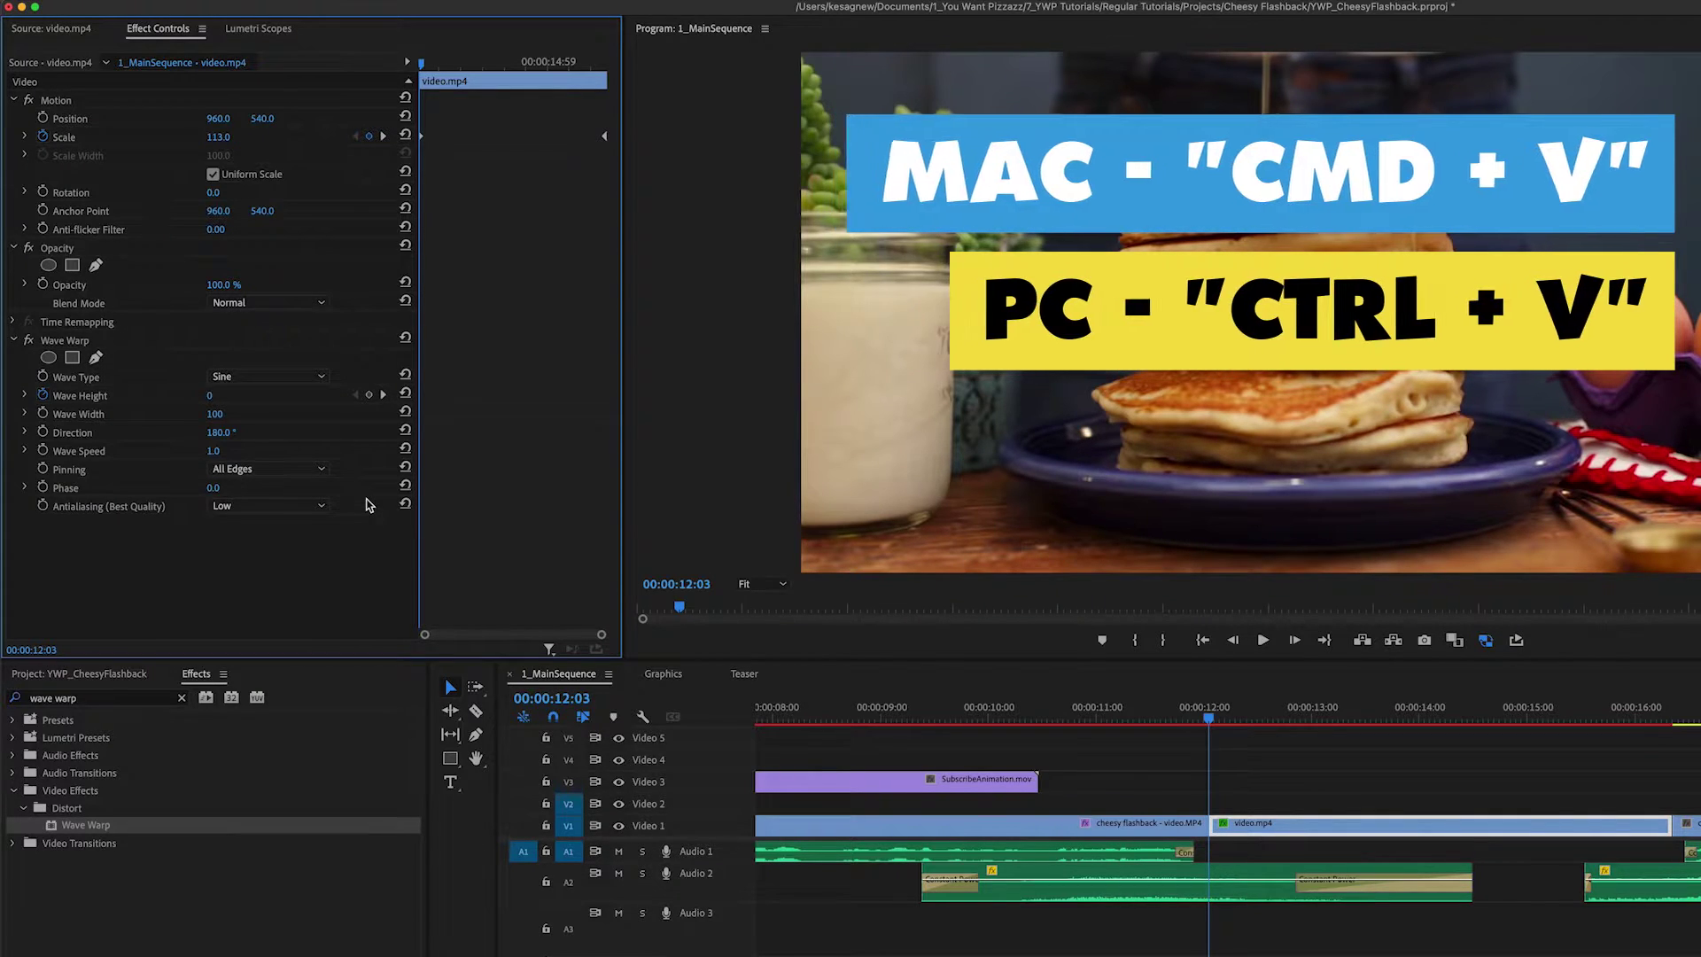
- Clear the copied Wave Height keyframes and set a new keyframe of 90 at 12:03
{"action": "left_click", "coordinate": [42, 396]}
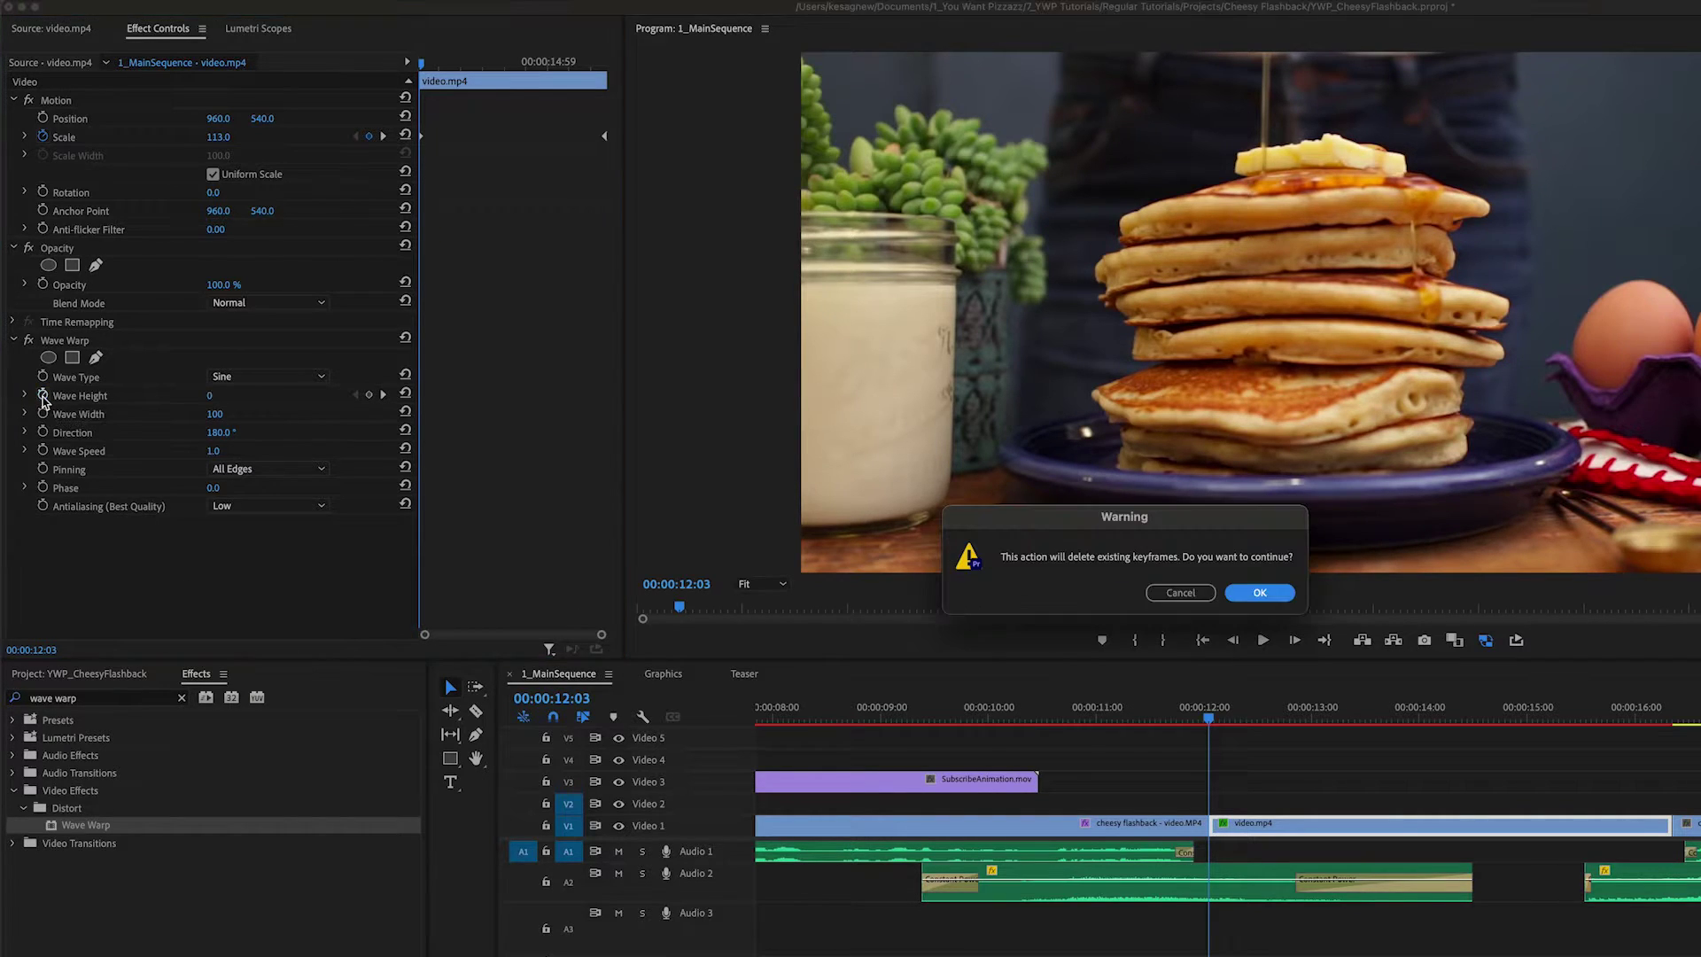
{"action": "left_click", "coordinate": [1259, 593]}
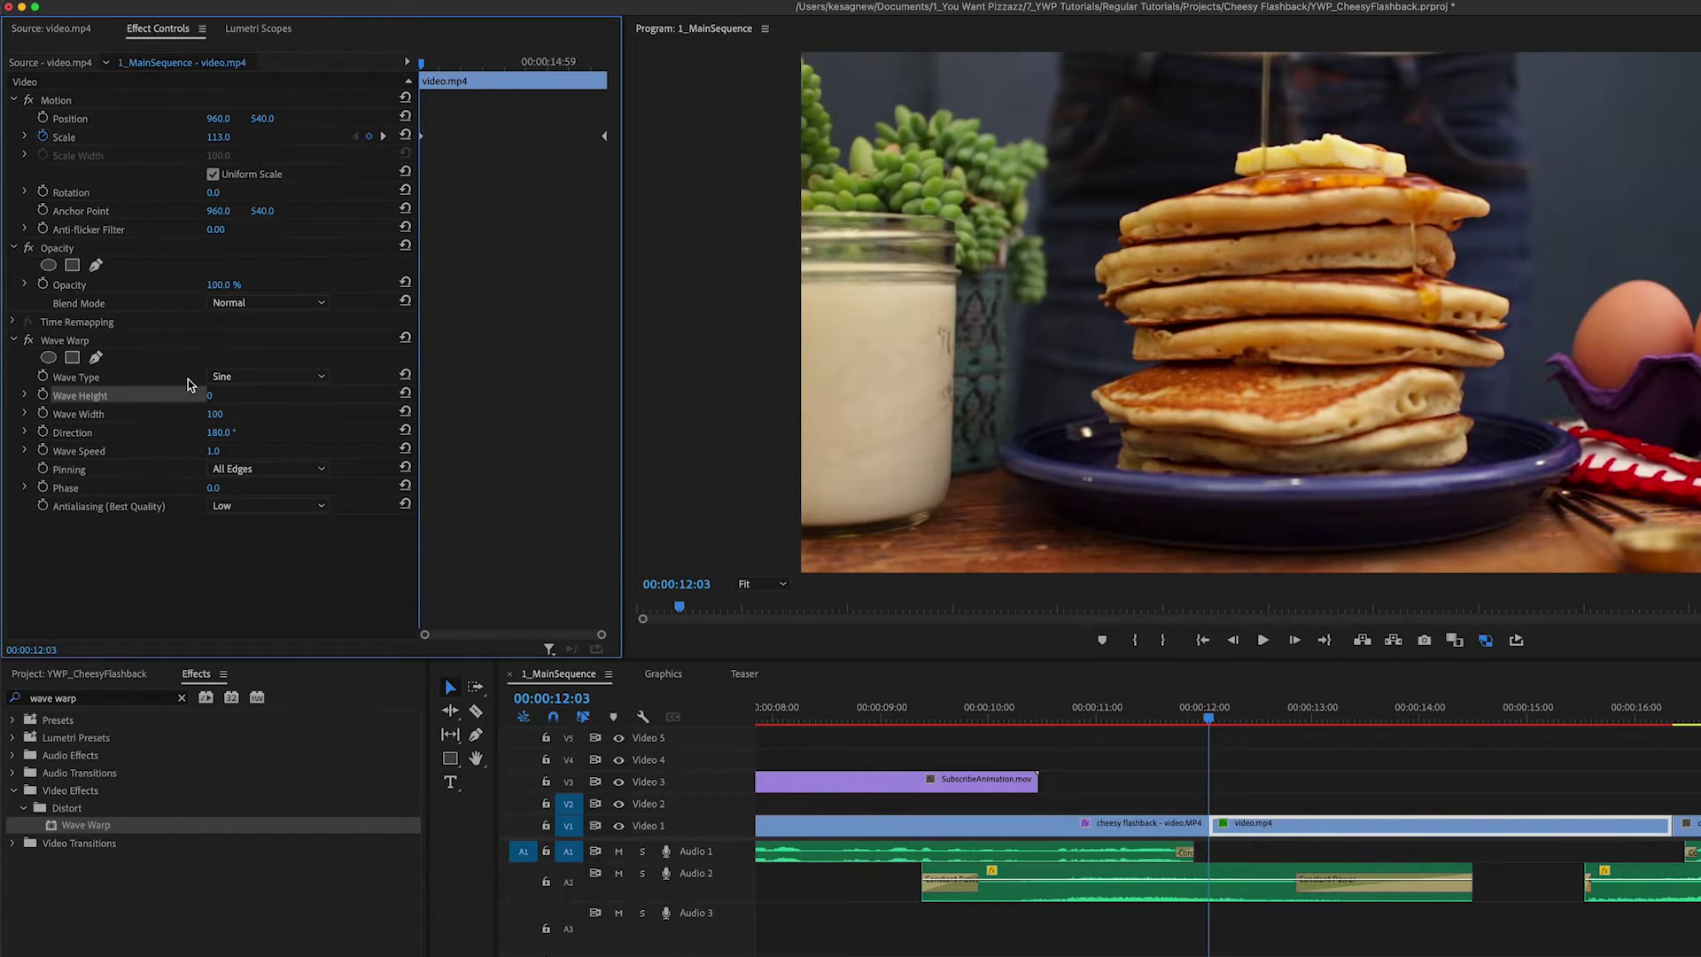
{"action": "left_click", "coordinate": [210, 395]}
{"action": "type", "text": "90"}
{"action": "key", "text": "Return"}
{"action": "left_click", "coordinate": [43, 396]}
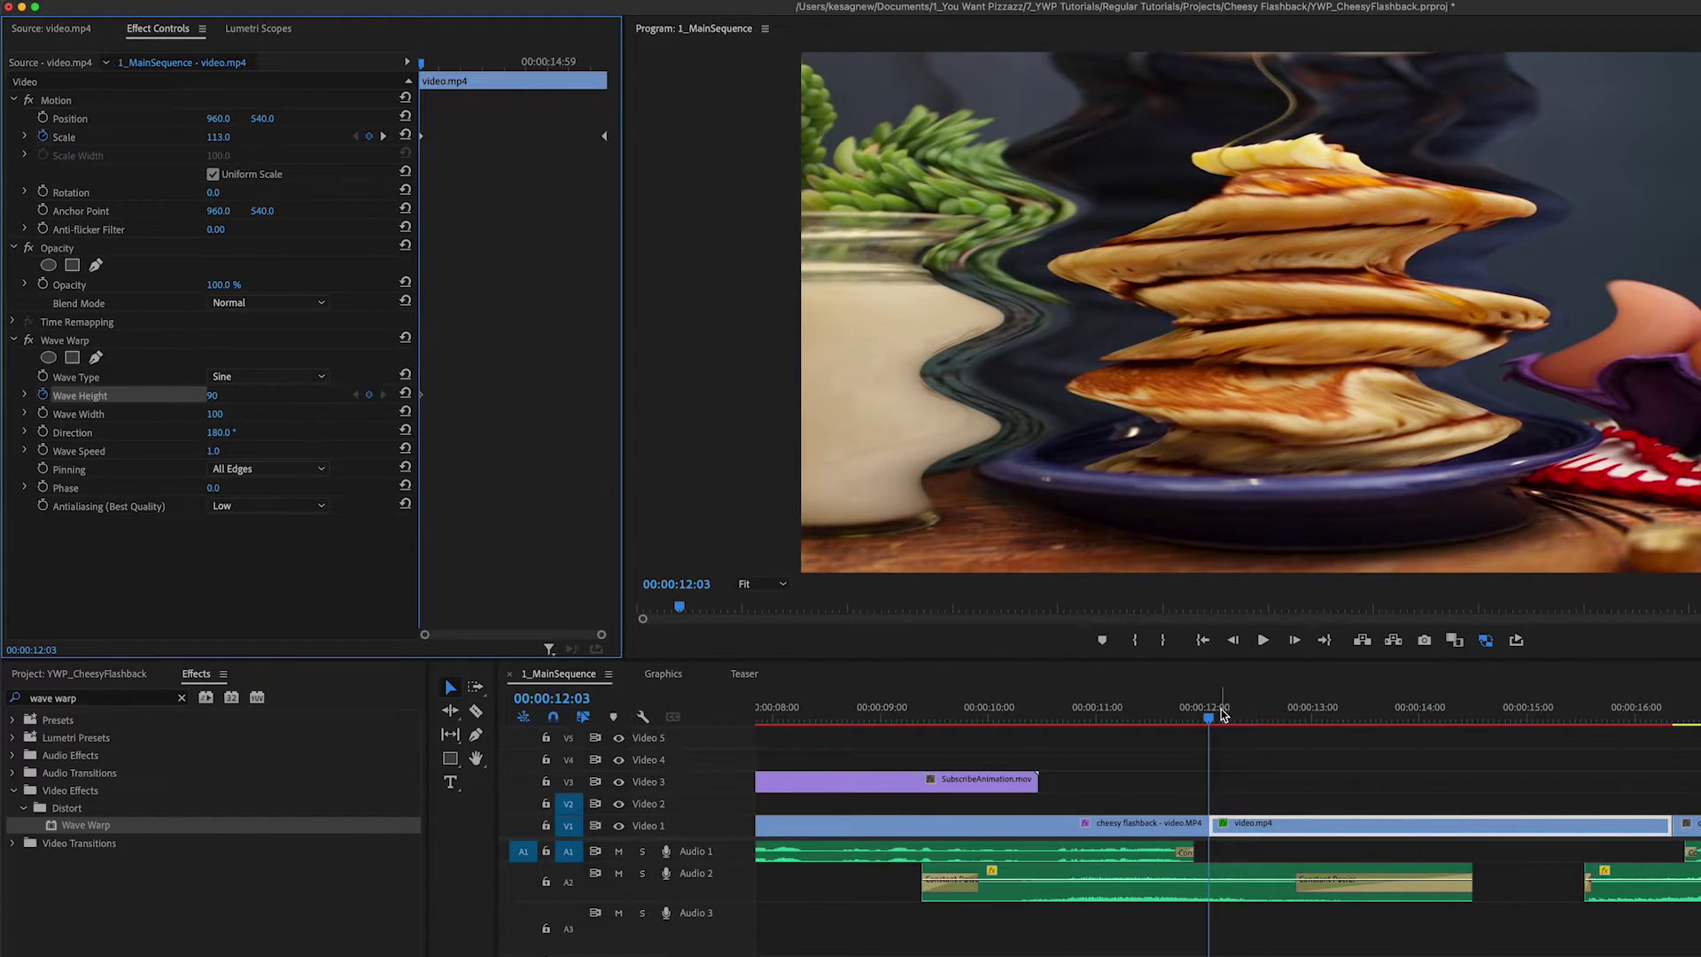
- Add a Wave Height keyframe of 0 at 13:25 on the pancake clip
{"action": "left_click", "coordinate": [1382, 718]}
{"action": "left_click_drag", "start_coordinate": [1403, 728], "coordinate": [1473, 728]}
{"action": "left_click", "coordinate": [1386, 718]}
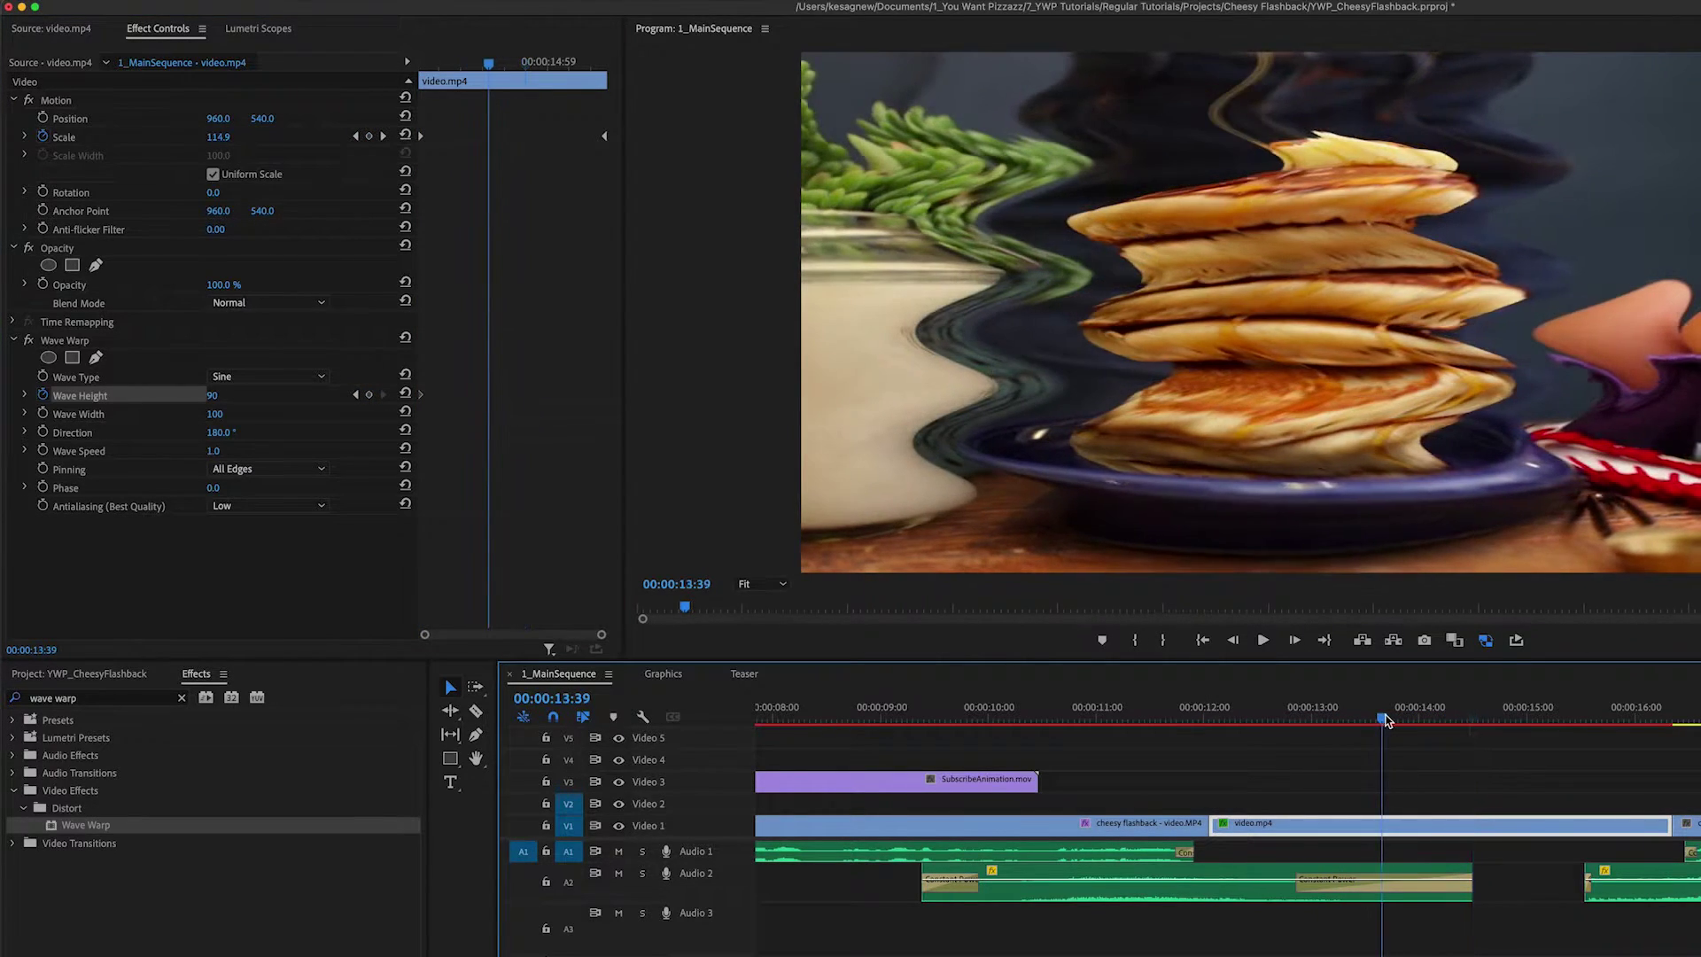
{"action": "mouse_move", "coordinate": [1387, 714]}
{"action": "left_mouse_down"}
{"action": "mouse_move", "coordinate": [1308, 712]}
{"action": "mouse_move", "coordinate": [1360, 716]}
{"action": "left_mouse_up"}
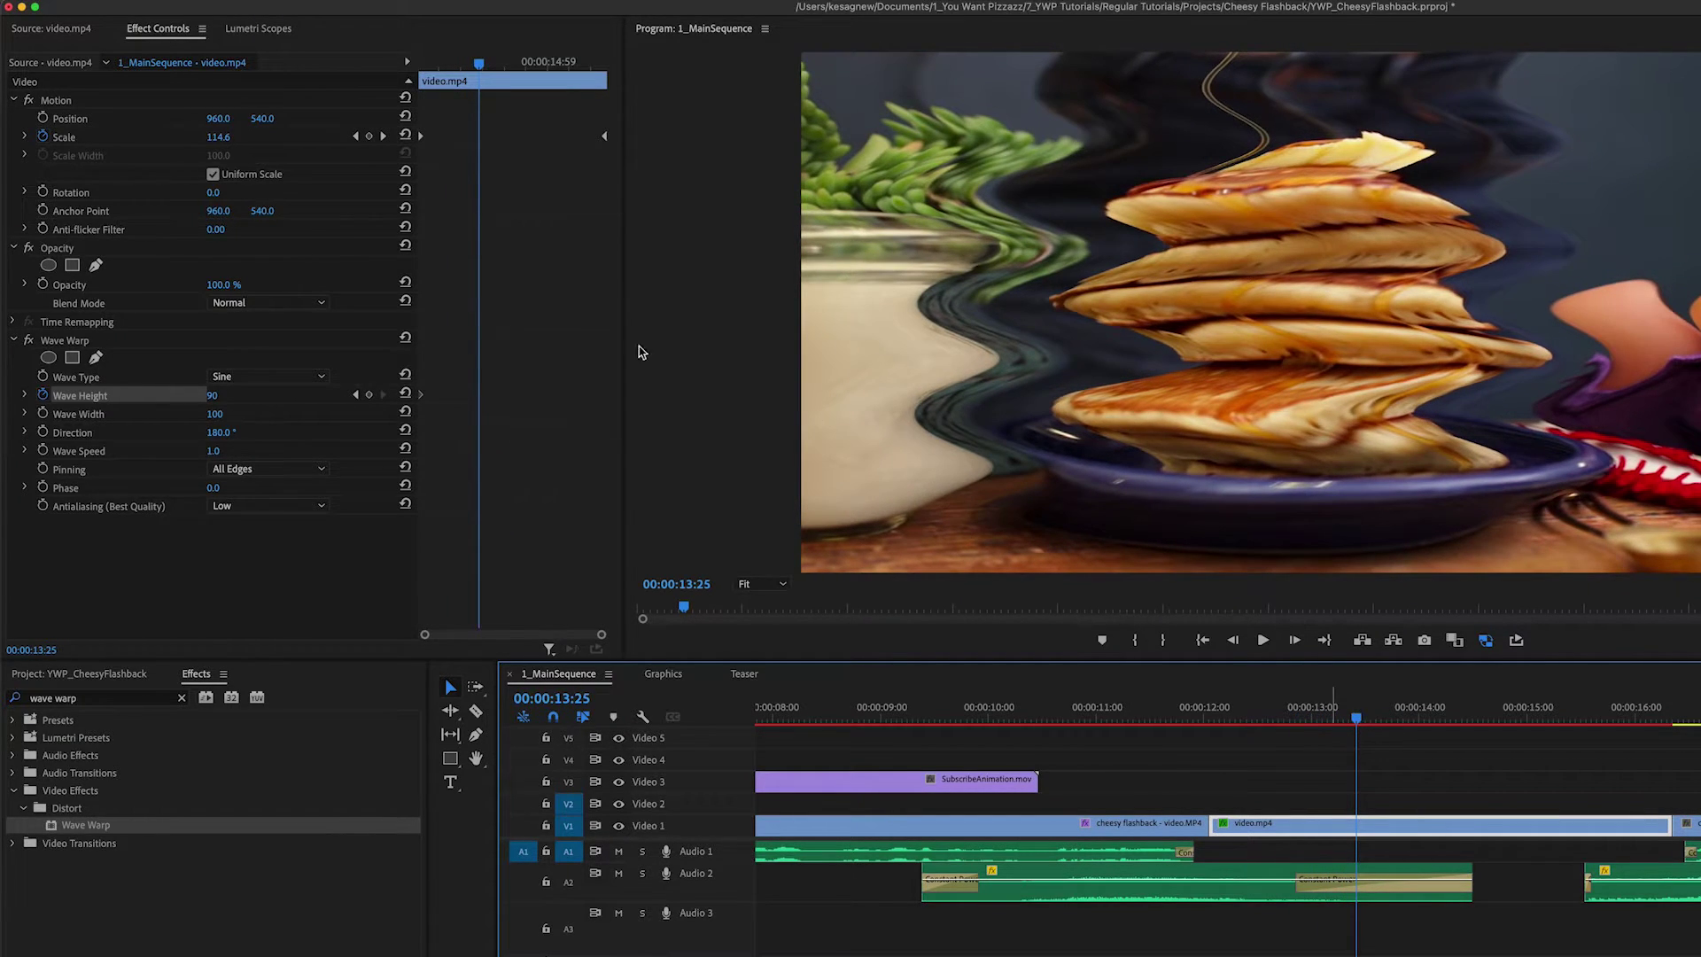
{"action": "left_click", "coordinate": [369, 394]}
{"action": "left_click", "coordinate": [230, 394]}
{"action": "key", "text": "Return"}
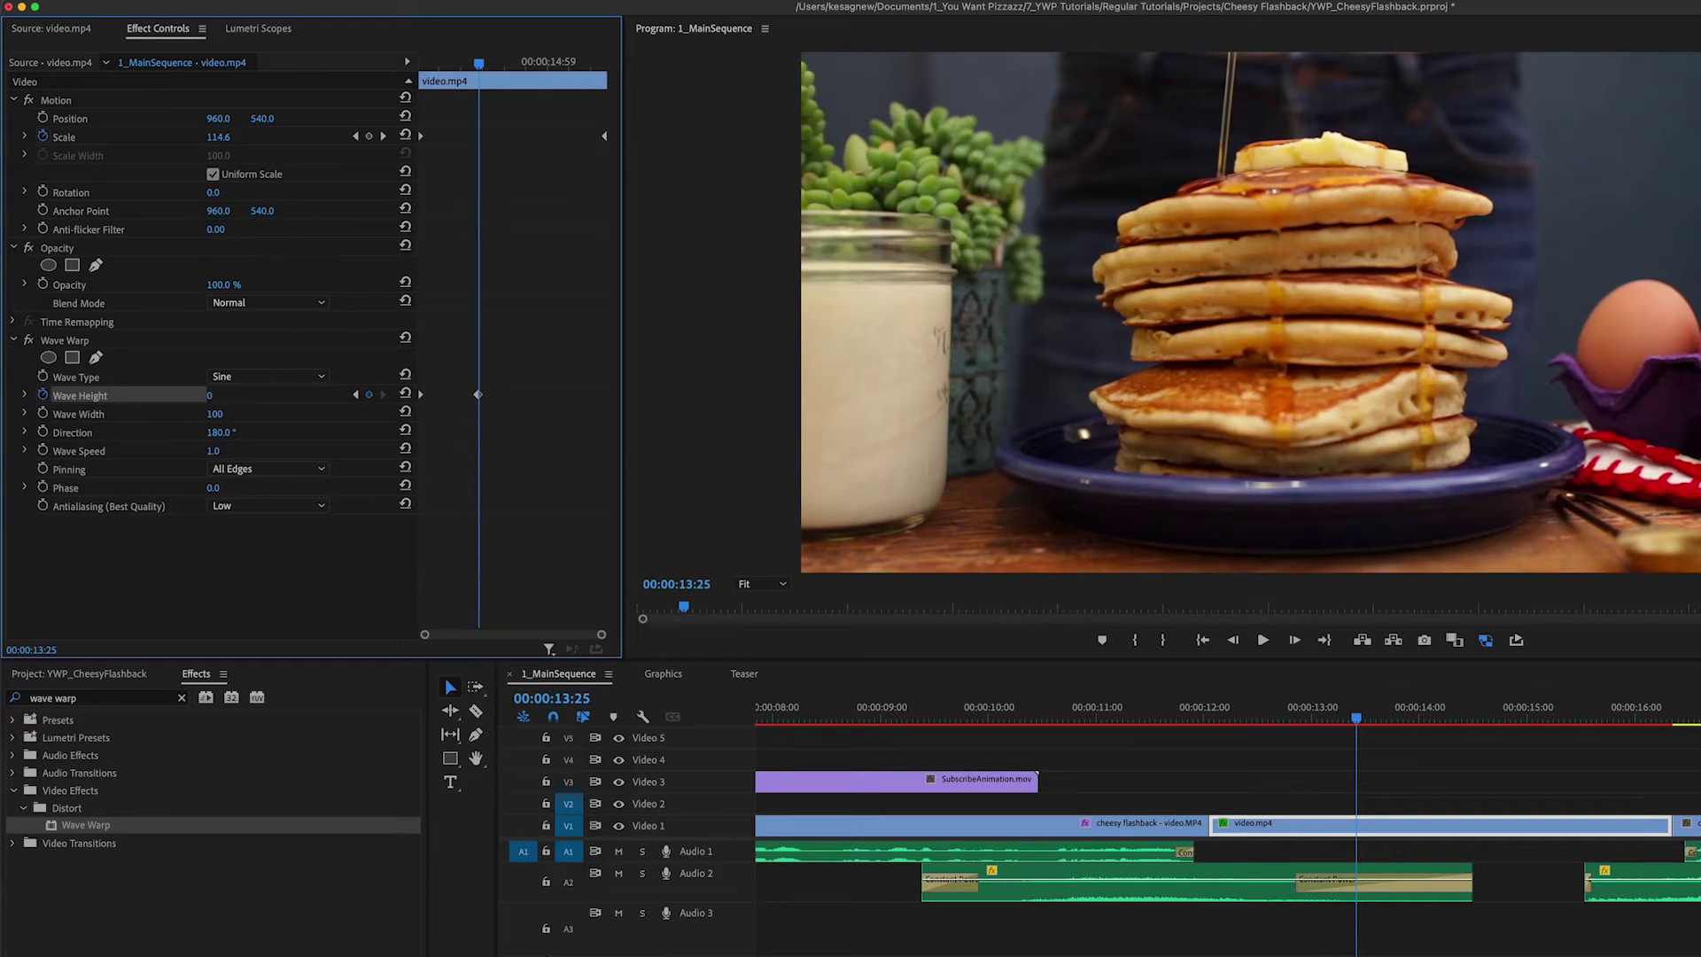
{"action": "left_click", "coordinate": [857, 715]}
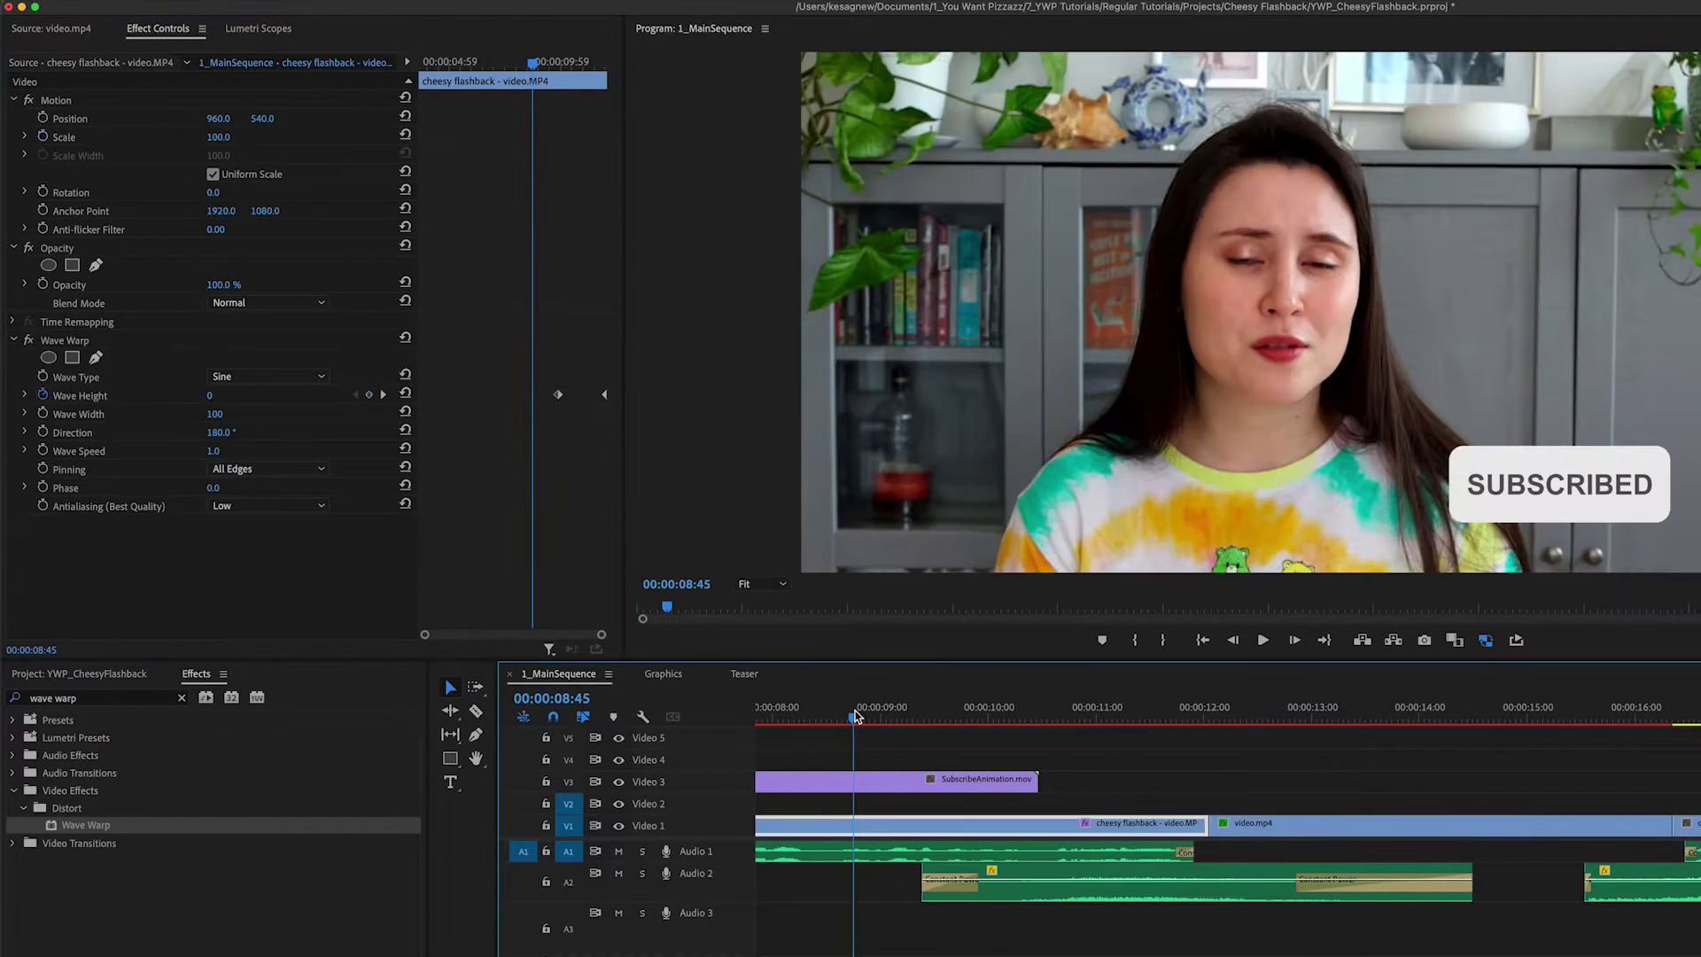
{"action": "key", "text": "space"}
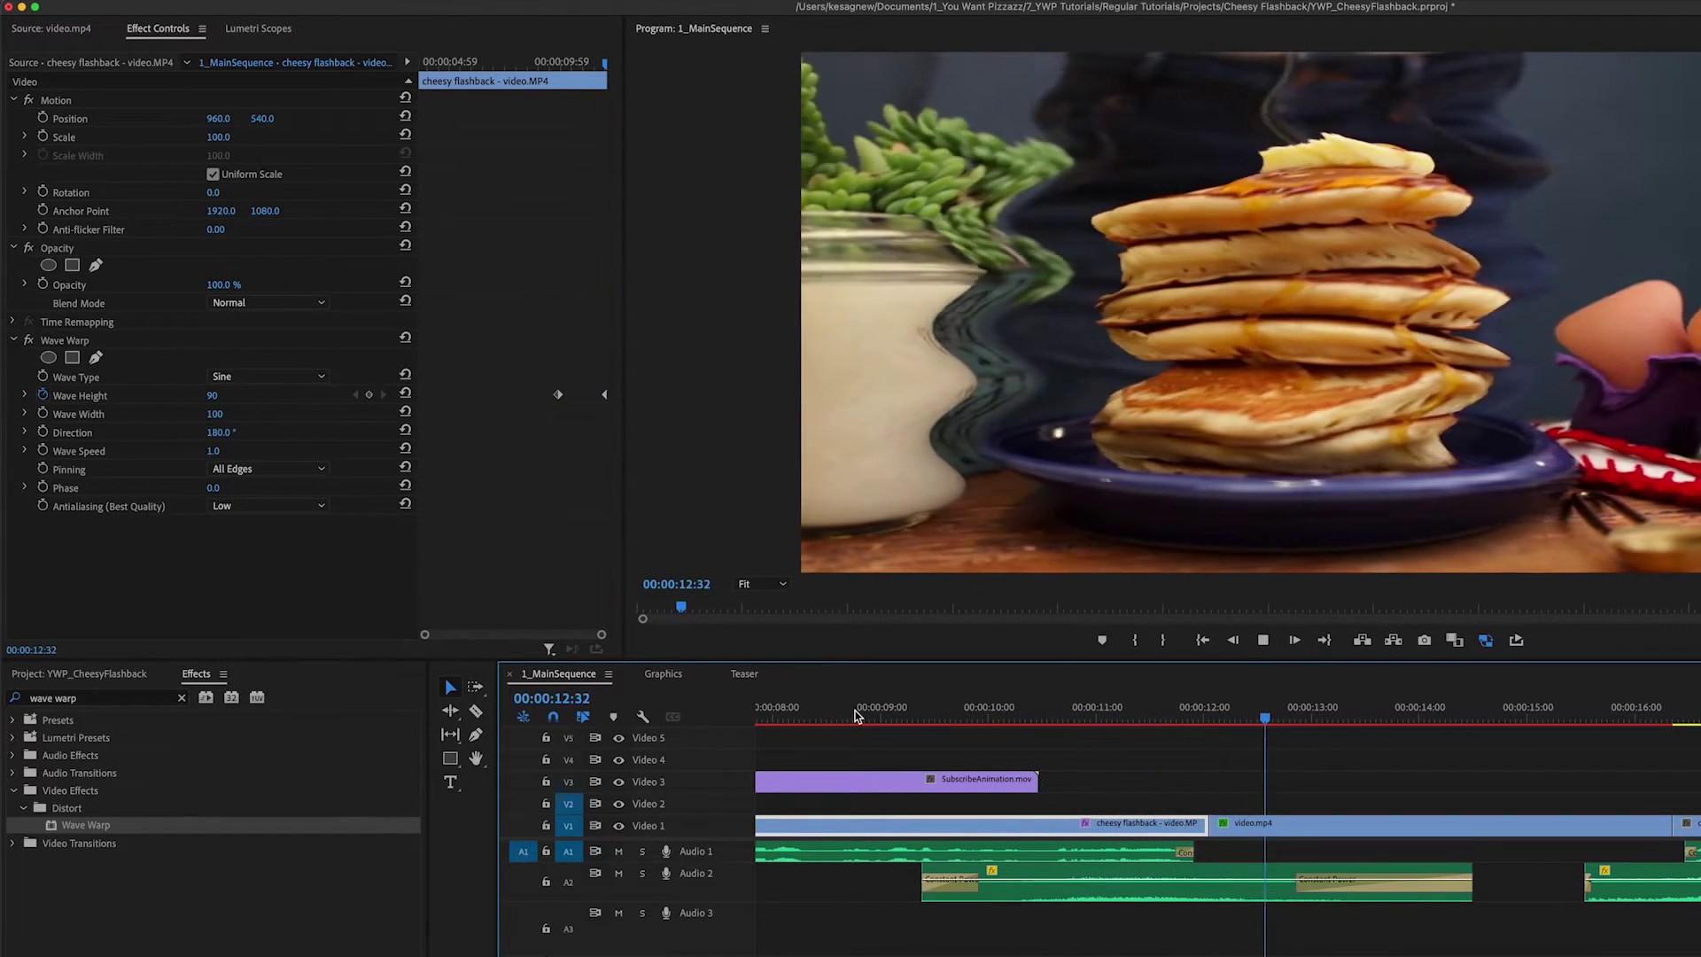
{"action": "key", "text": "space"}
{"action": "key", "text": "minus"}
{"action": "key", "text": "minus"}
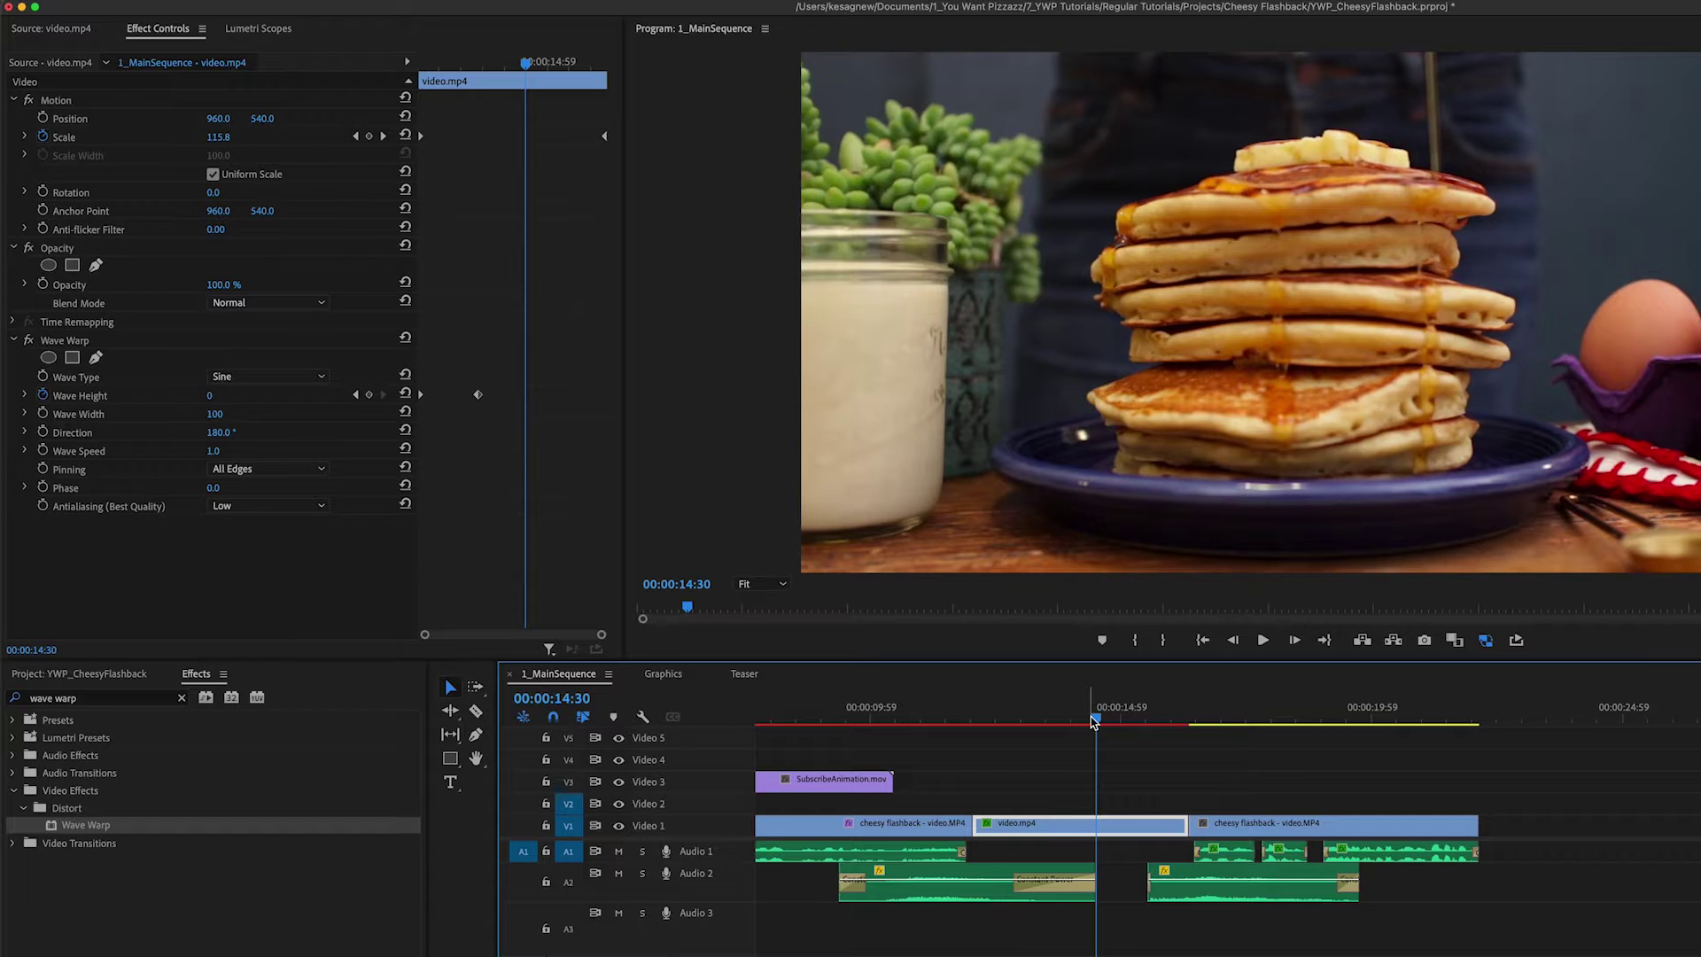
- Add a Wave Height keyframe at 15:32 on the pancake clip, holding the value 0
{"action": "left_click_drag", "start_coordinate": [1093, 722], "coordinate": [1137, 722]}
{"action": "left_click", "coordinate": [1147, 717]}
{"action": "key", "text": "equal"}
{"action": "key", "text": "equal"}
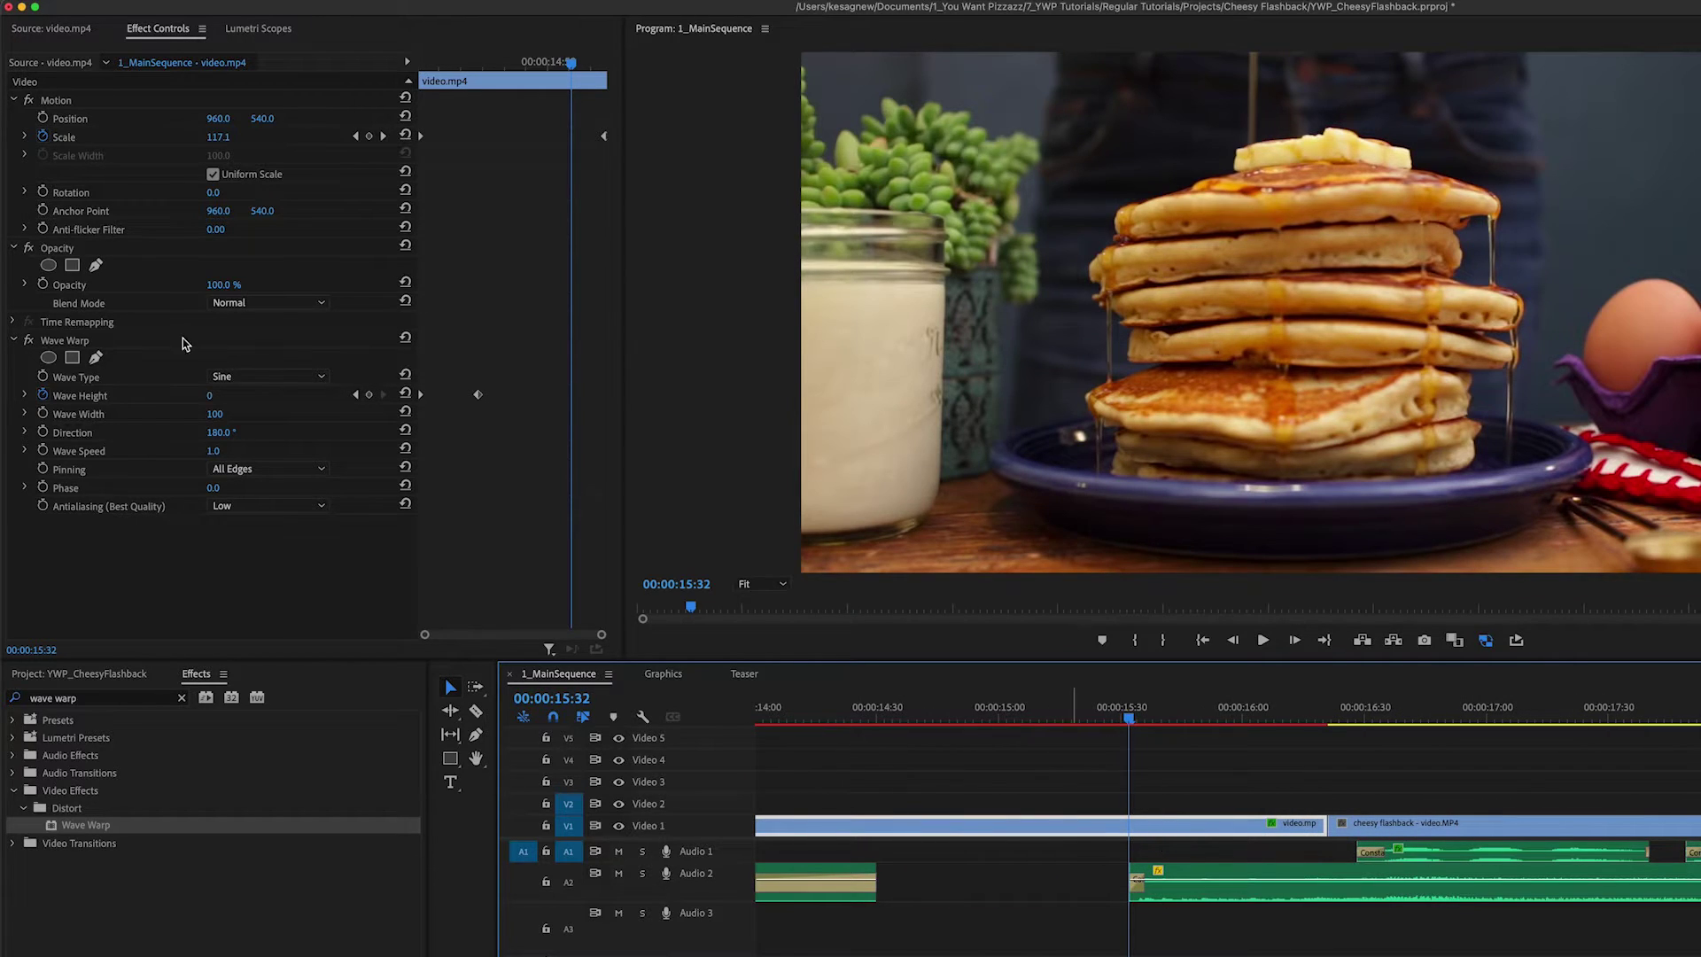
{"action": "left_click", "coordinate": [370, 394]}
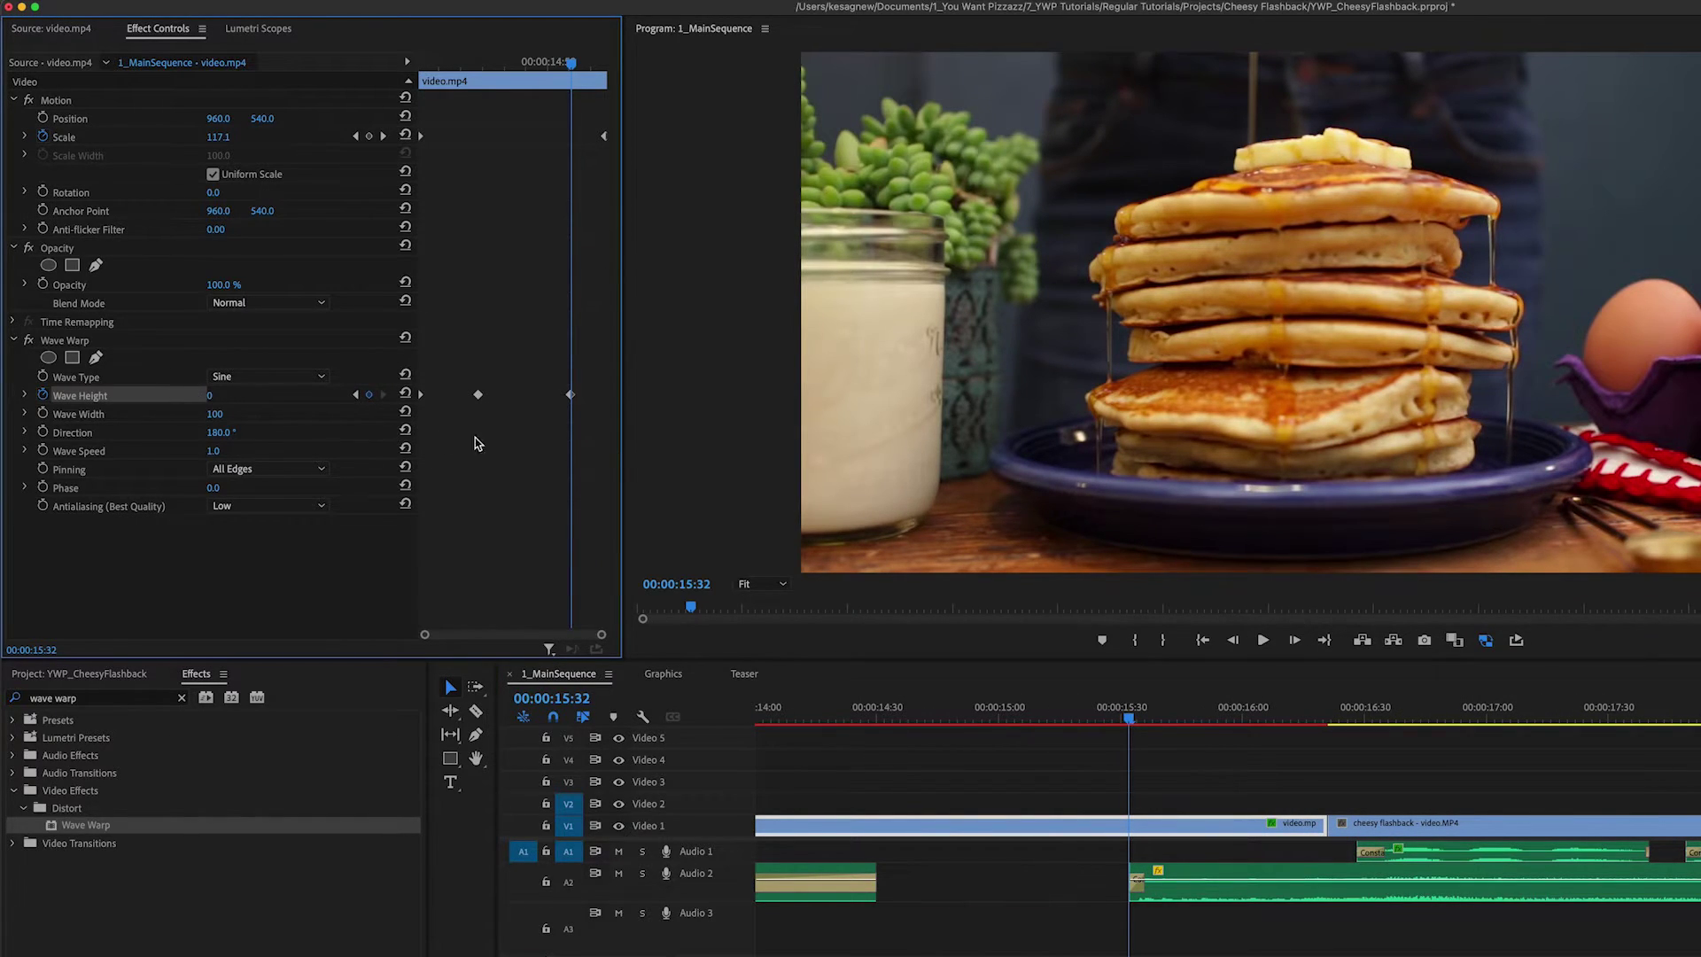
- Add a Wave Height keyframe of 90 at the pancake clip's end, 16:21
{"action": "key", "text": "Down"}
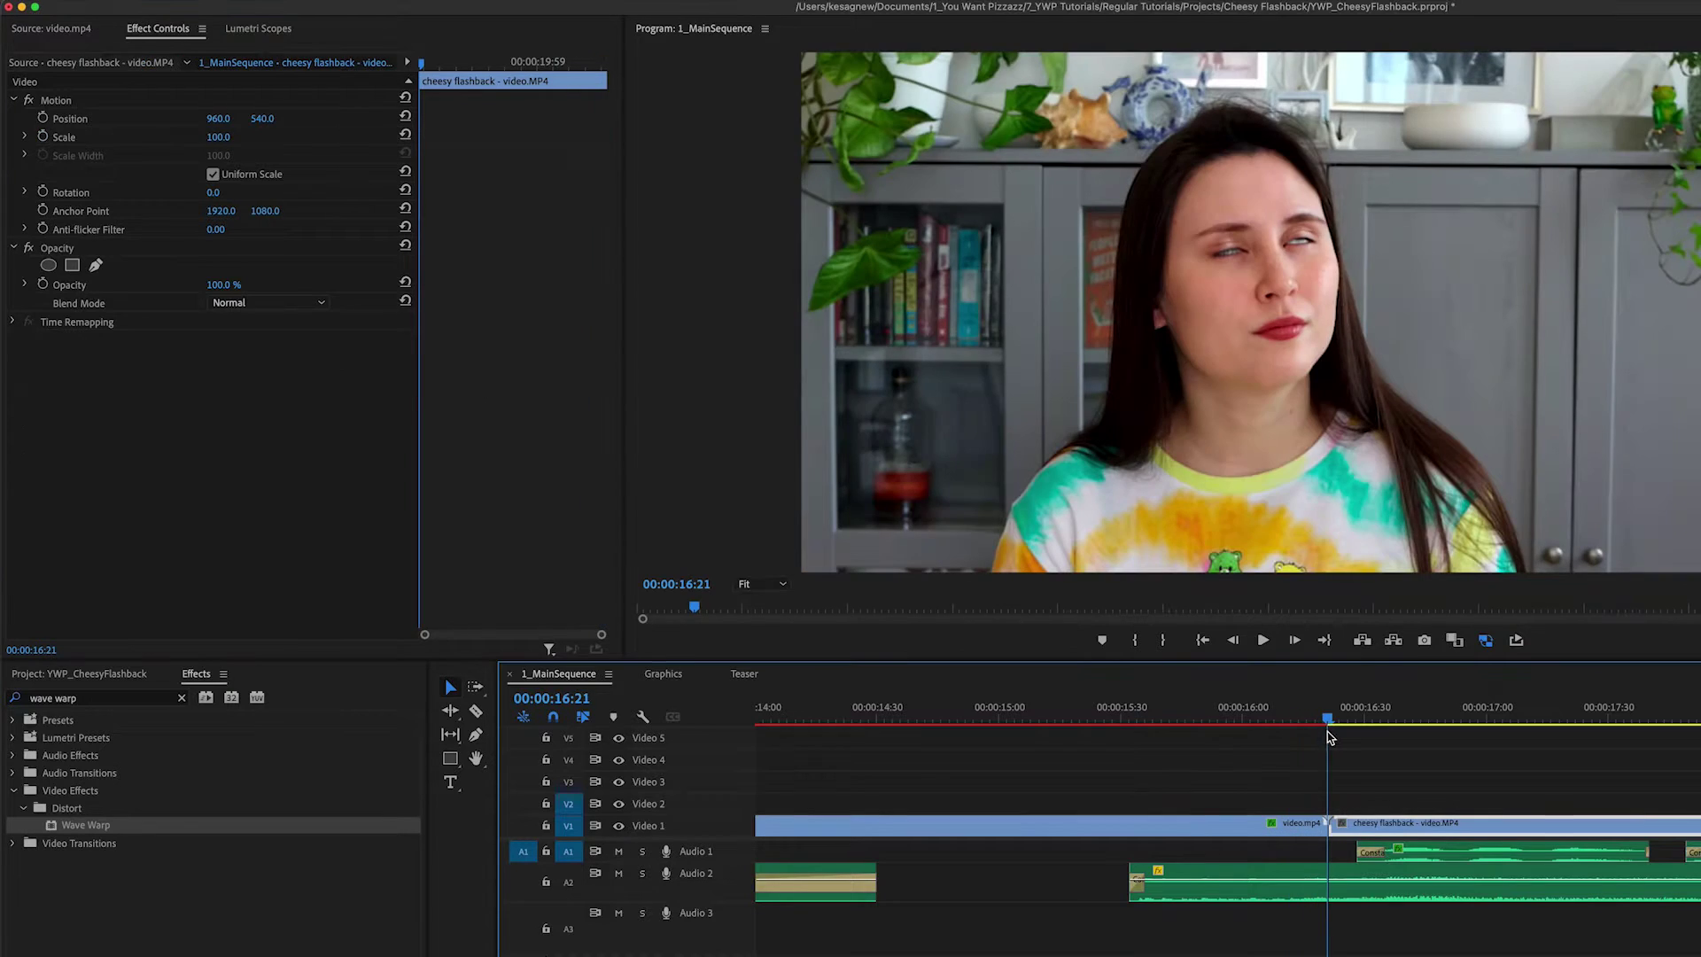
{"action": "left_click", "coordinate": [1286, 827]}
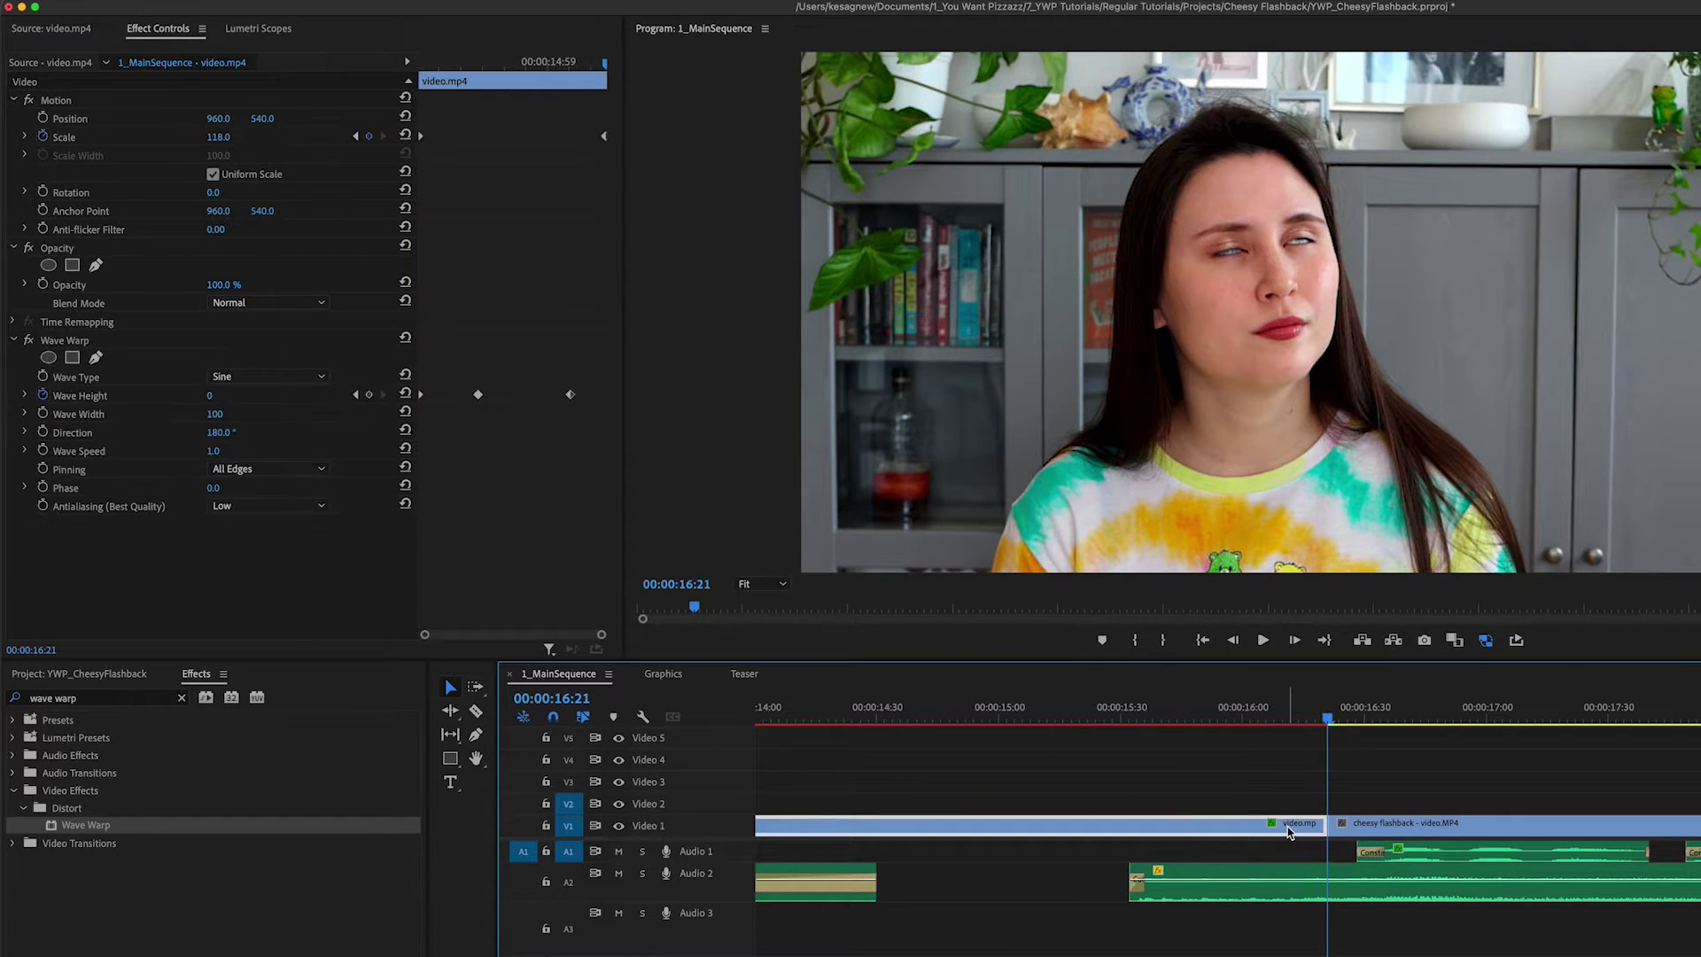
{"action": "left_click", "coordinate": [370, 394]}
{"action": "left_click", "coordinate": [235, 393]}
{"action": "type", "text": "90"}
{"action": "key", "text": "Return"}
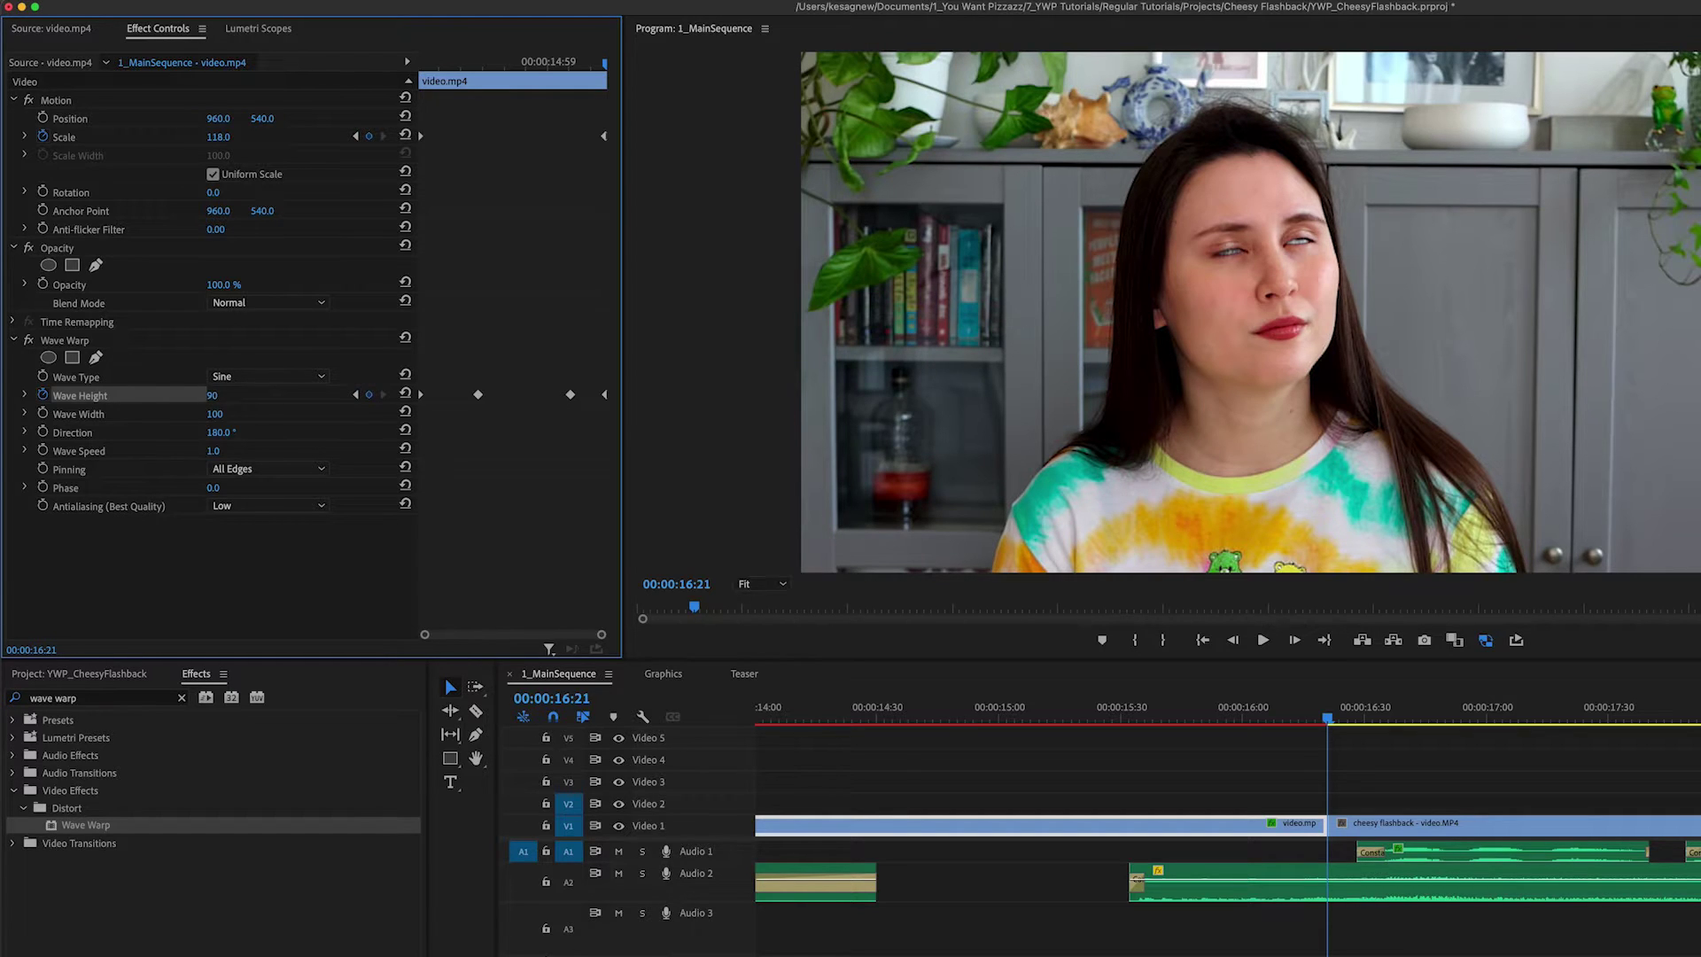
{"action": "left_click_drag", "start_coordinate": [1284, 709], "coordinate": [1324, 722]}
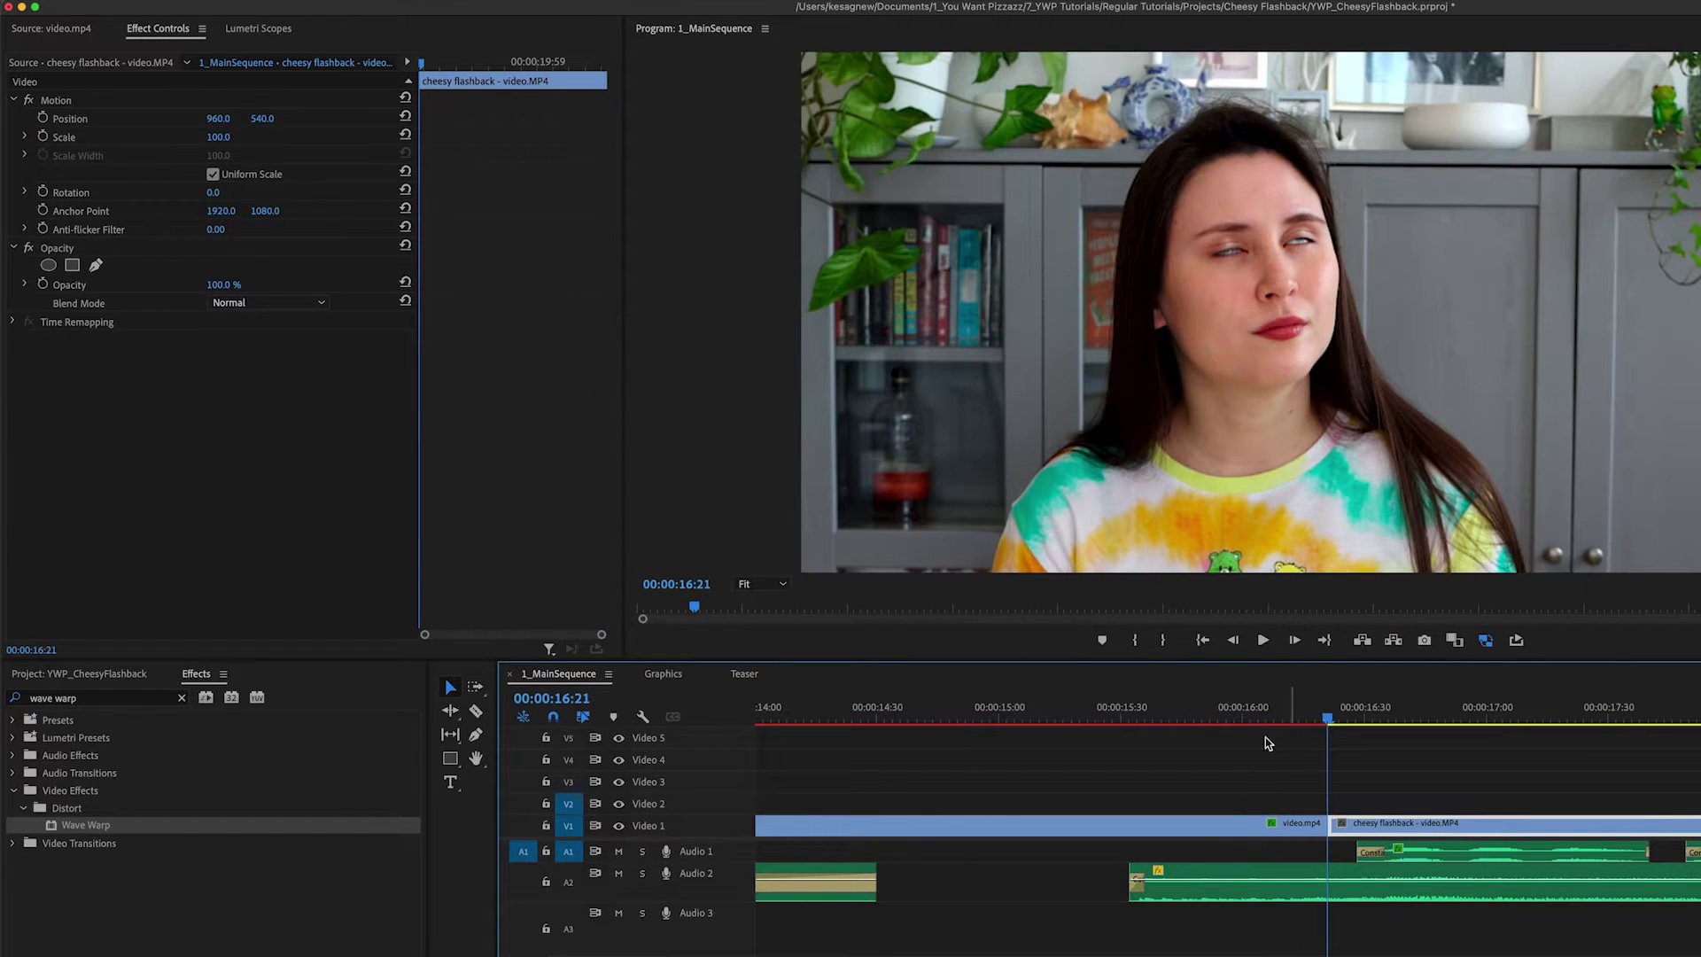
- Copy the keyframed Wave Warp from the pancake clip onto the following cheesy flashback clip
{"action": "key", "text": "minus"}
{"action": "left_click", "coordinate": [1141, 830]}
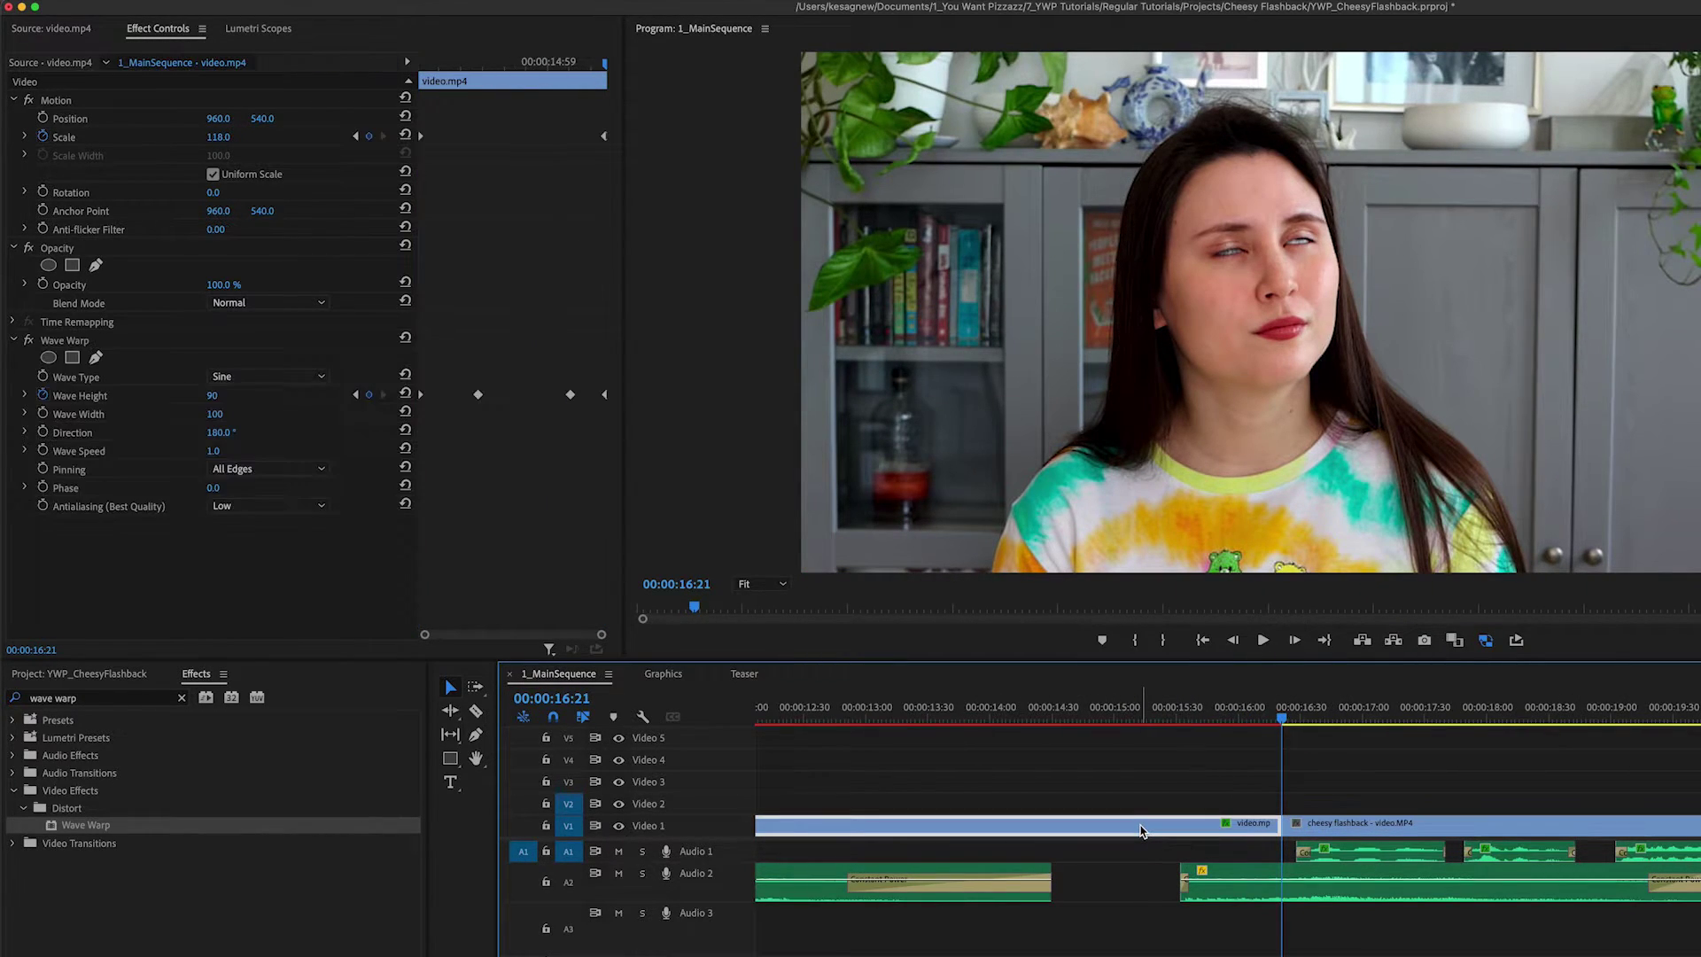
{"action": "left_click", "coordinate": [97, 345]}
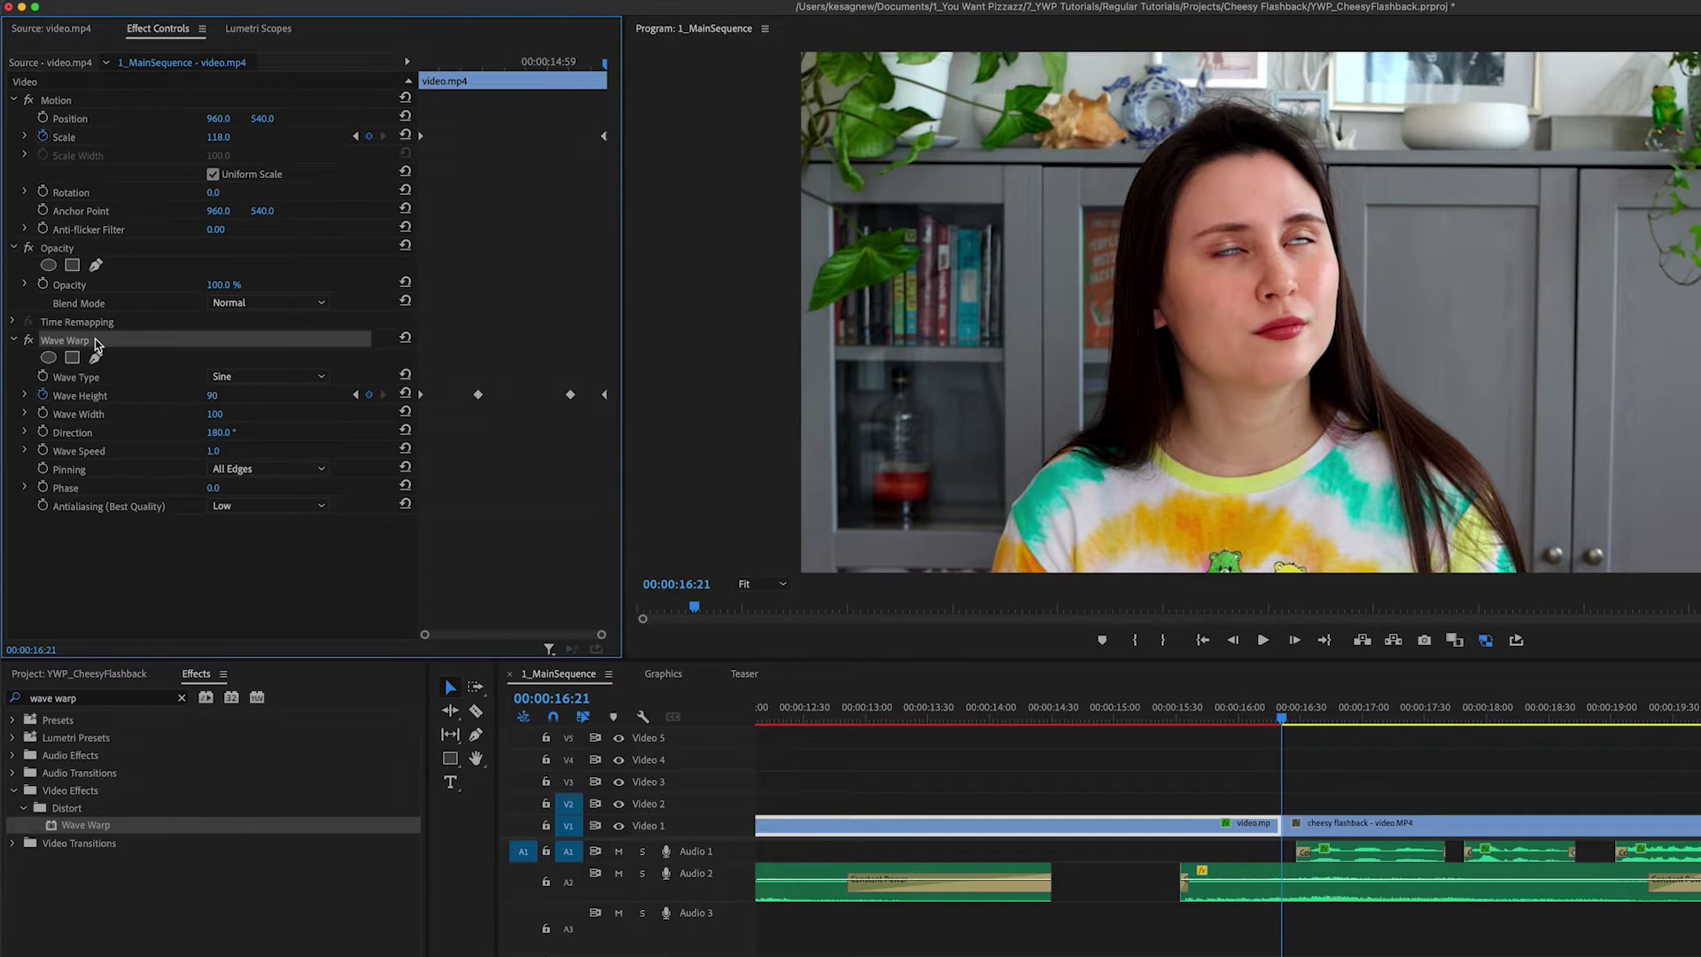
{"action": "left_click", "coordinate": [1352, 822]}
{"action": "left_click", "coordinate": [163, 494]}
{"action": "key", "text": "ctrl+v"}
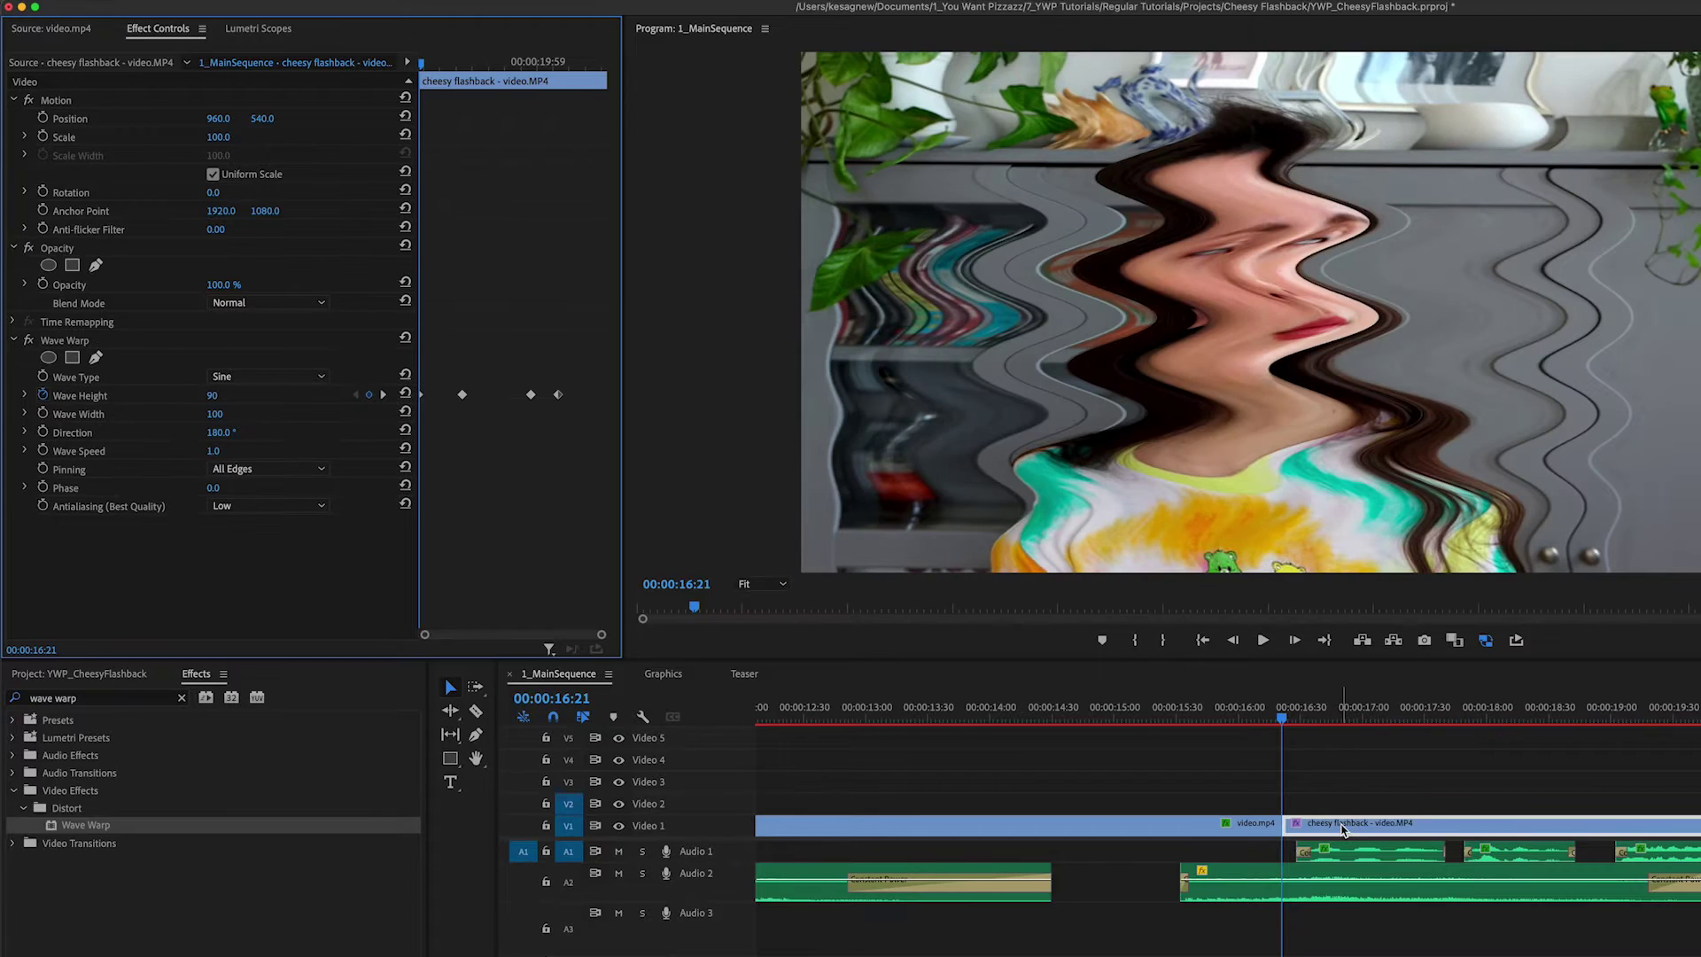
- Clear the pasted Wave Height keyframes and set a new keyframe of 90 at 16:21
{"action": "left_click", "coordinate": [41, 397]}
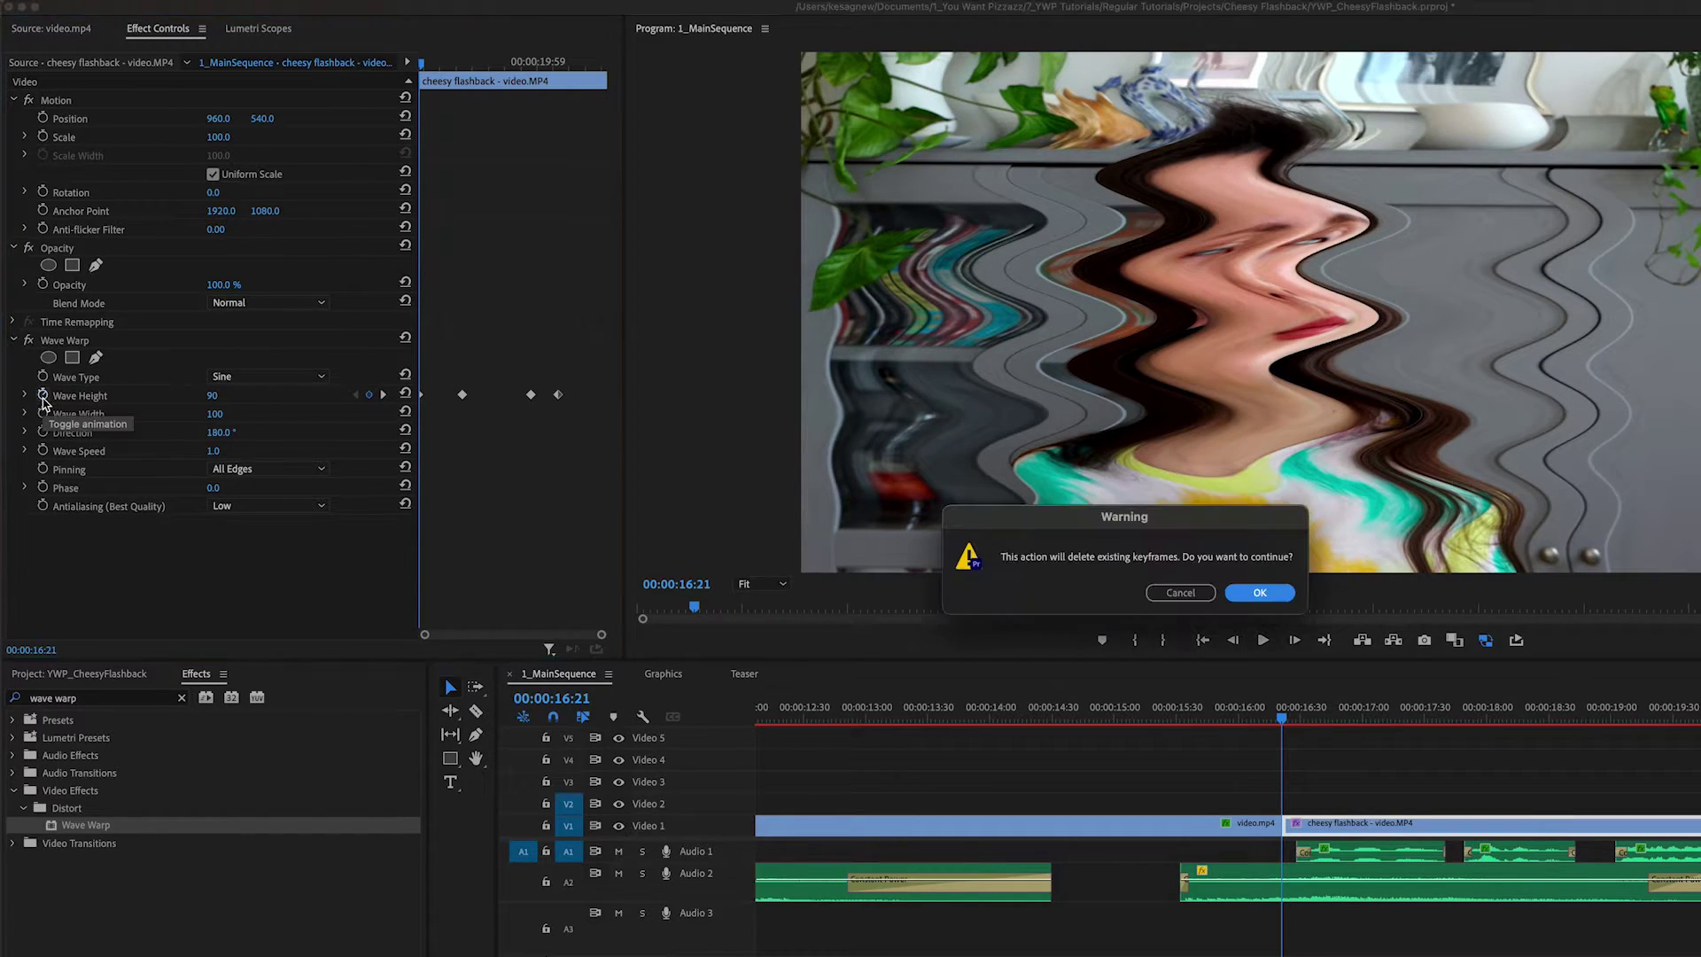
{"action": "left_click", "coordinate": [1259, 592]}
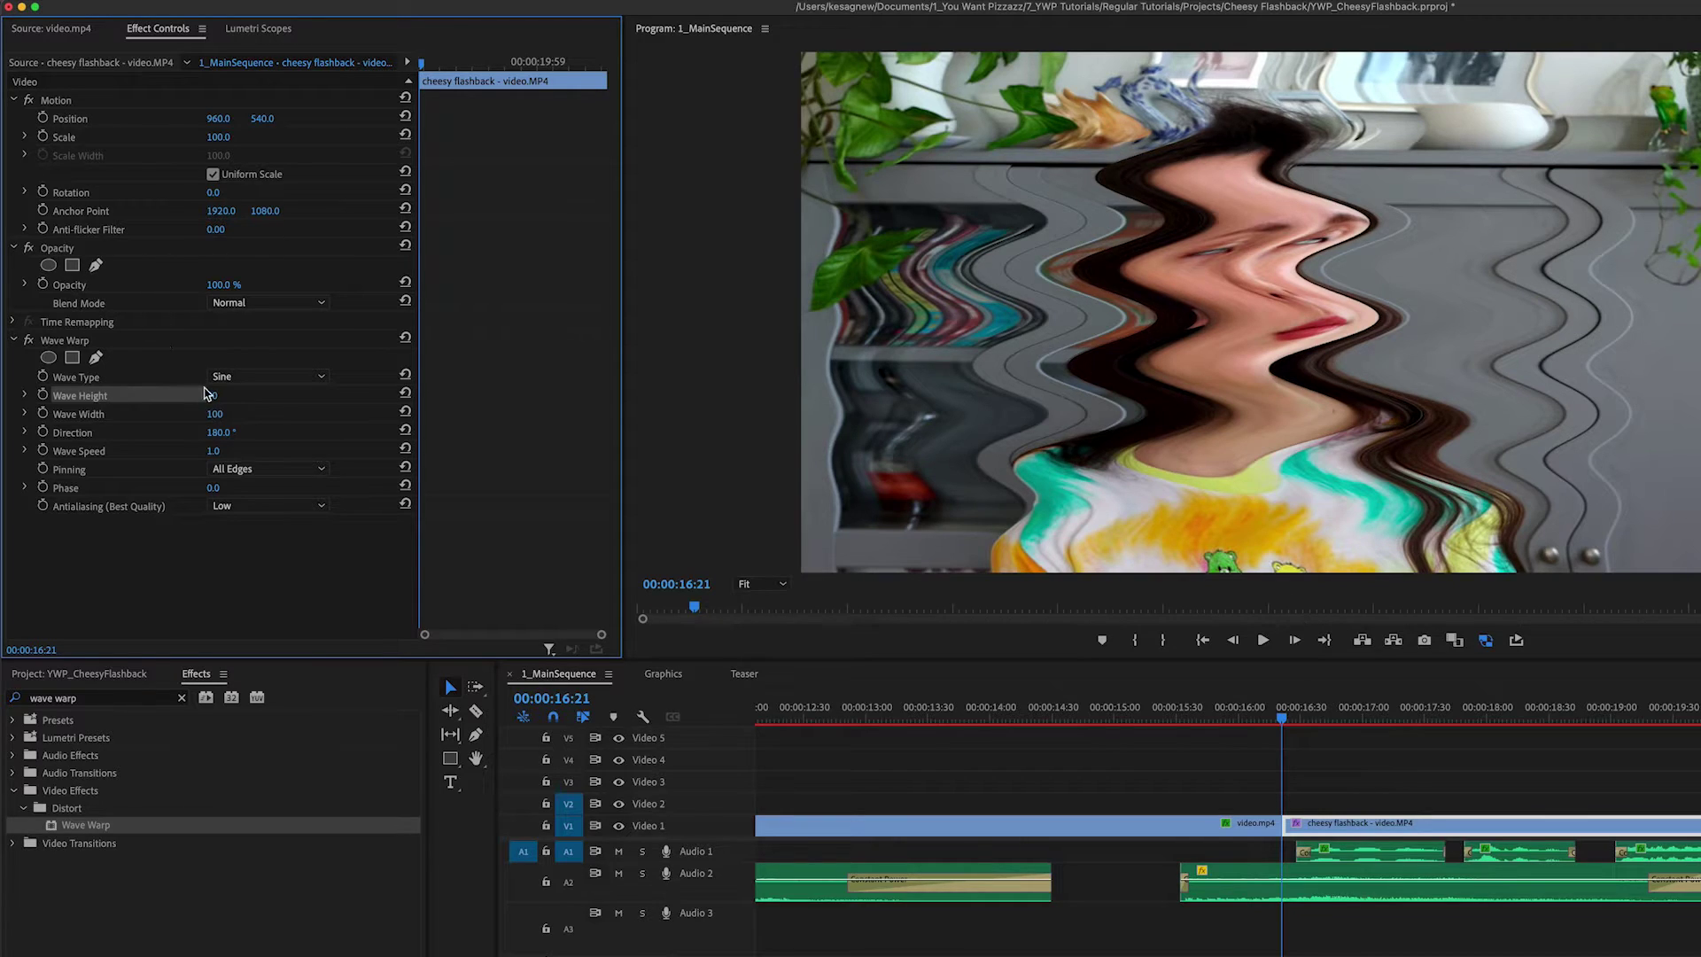
{"action": "left_click_drag", "start_coordinate": [210, 400], "coordinate": [233, 401]}
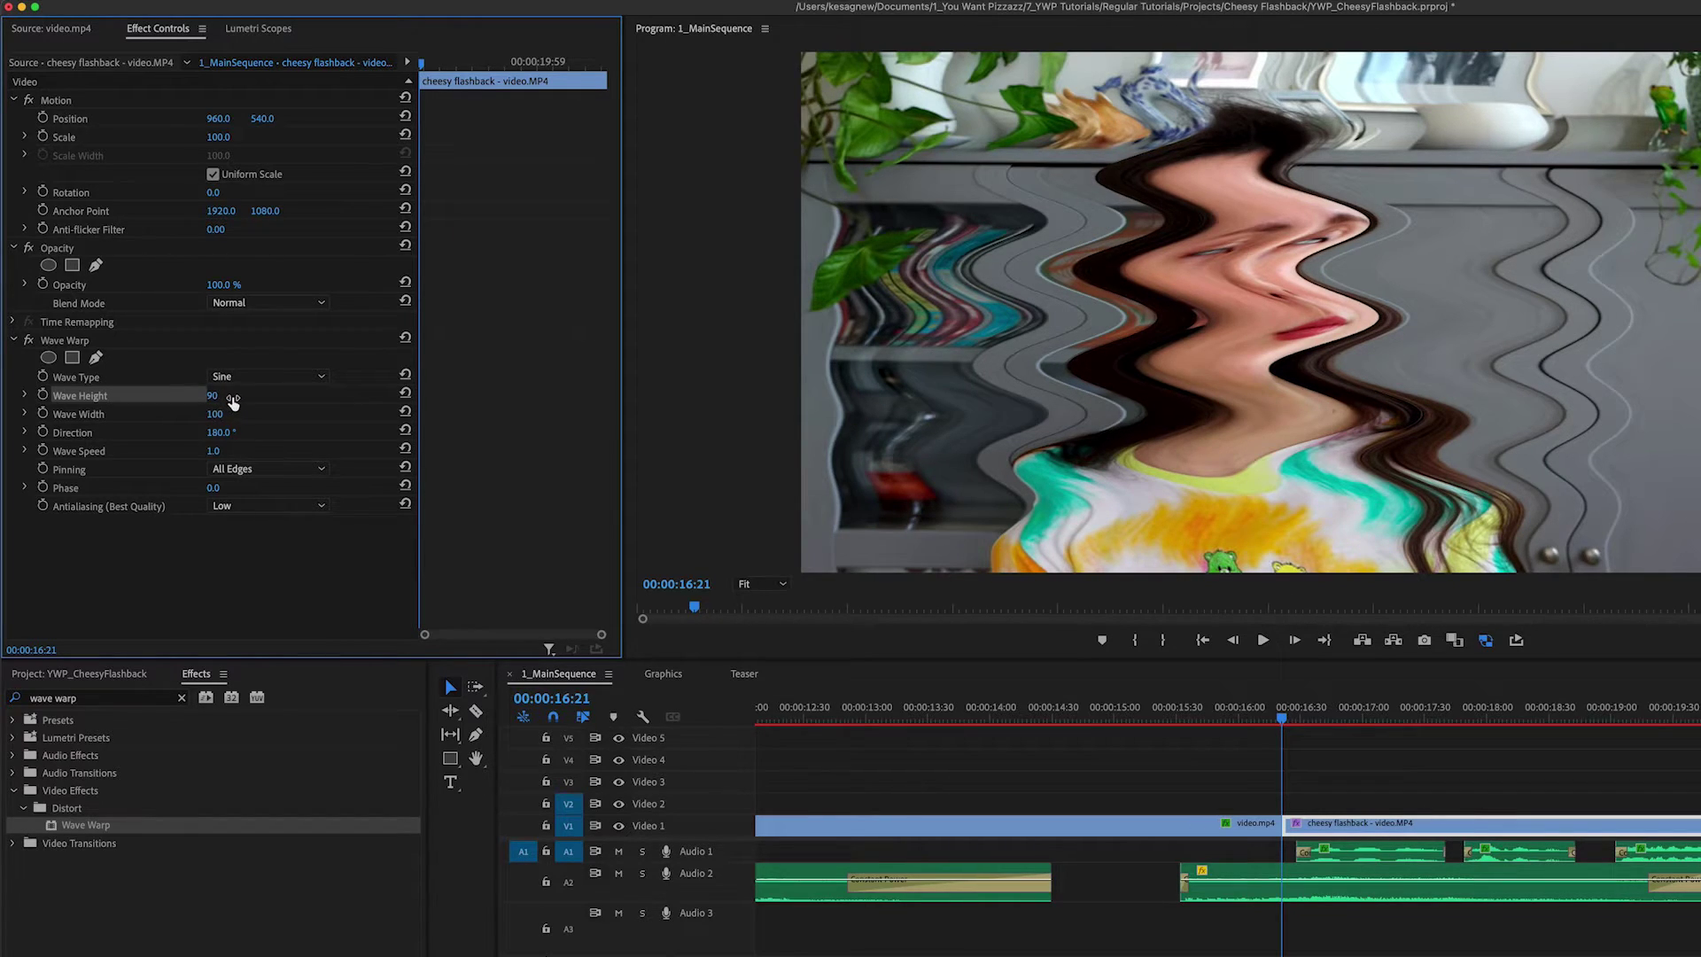
{"action": "left_click", "coordinate": [43, 396]}
- Add a Wave Height keyframe of 0 at 17:49 and fit the sequence in the timeline
{"action": "left_click_drag", "start_coordinate": [1309, 715], "coordinate": [1463, 717]}
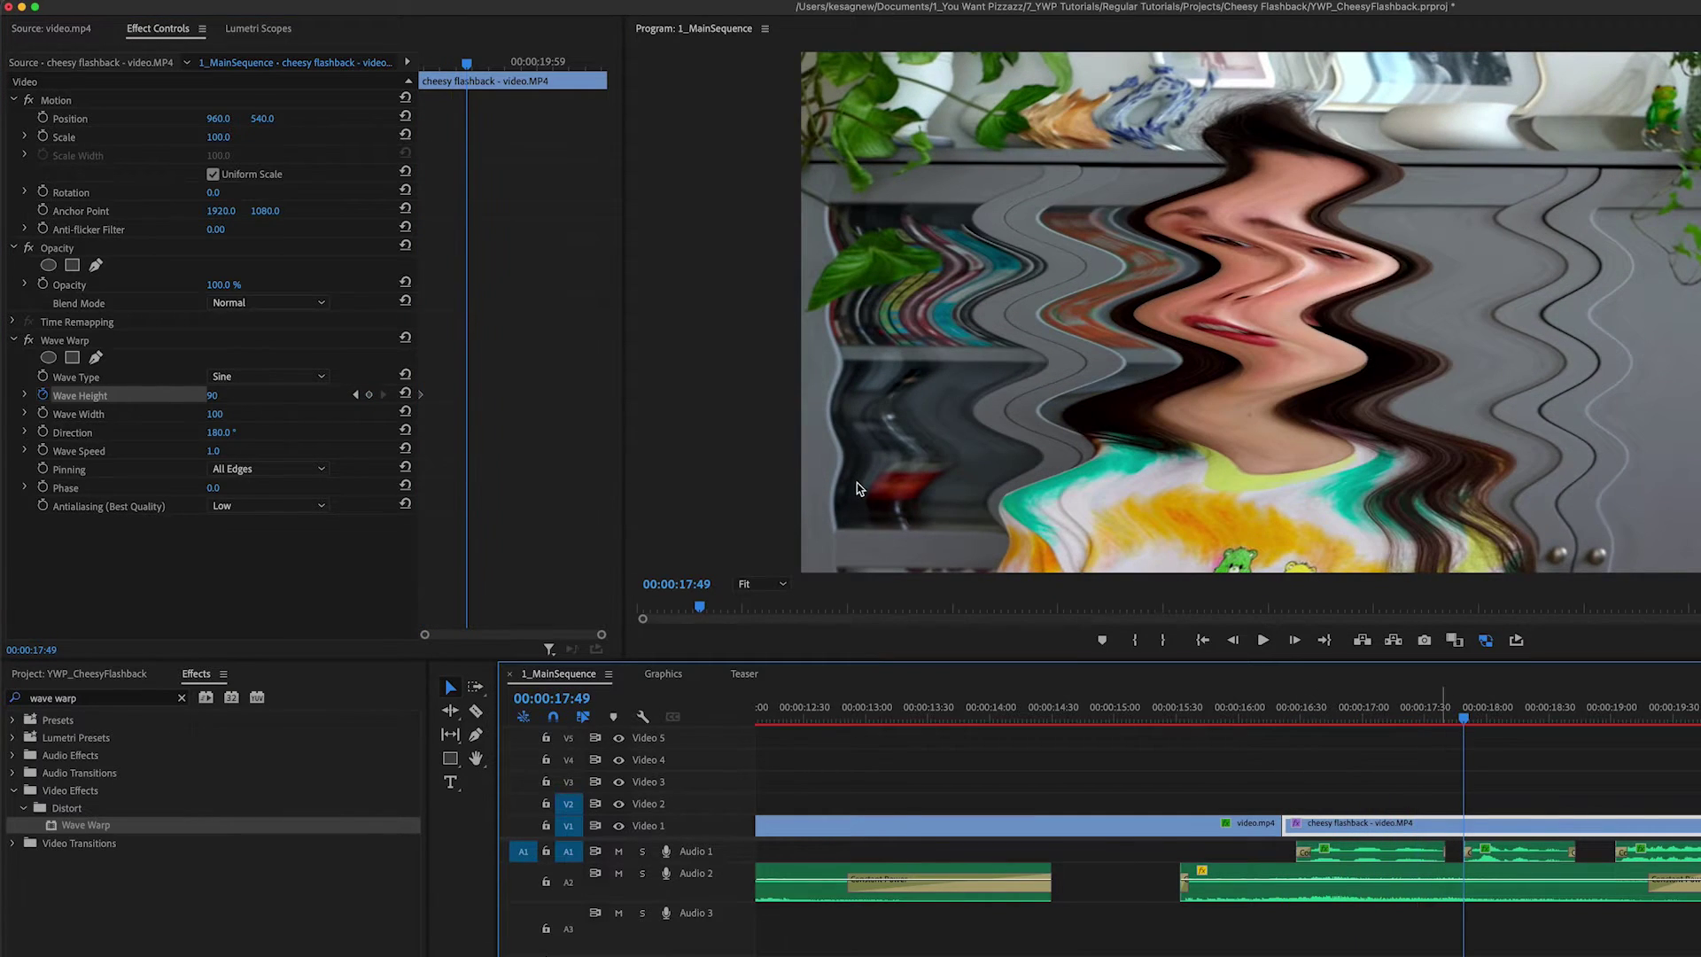
{"action": "left_click", "coordinate": [368, 395]}
{"action": "left_click", "coordinate": [228, 393]}
{"action": "key", "text": "Return"}
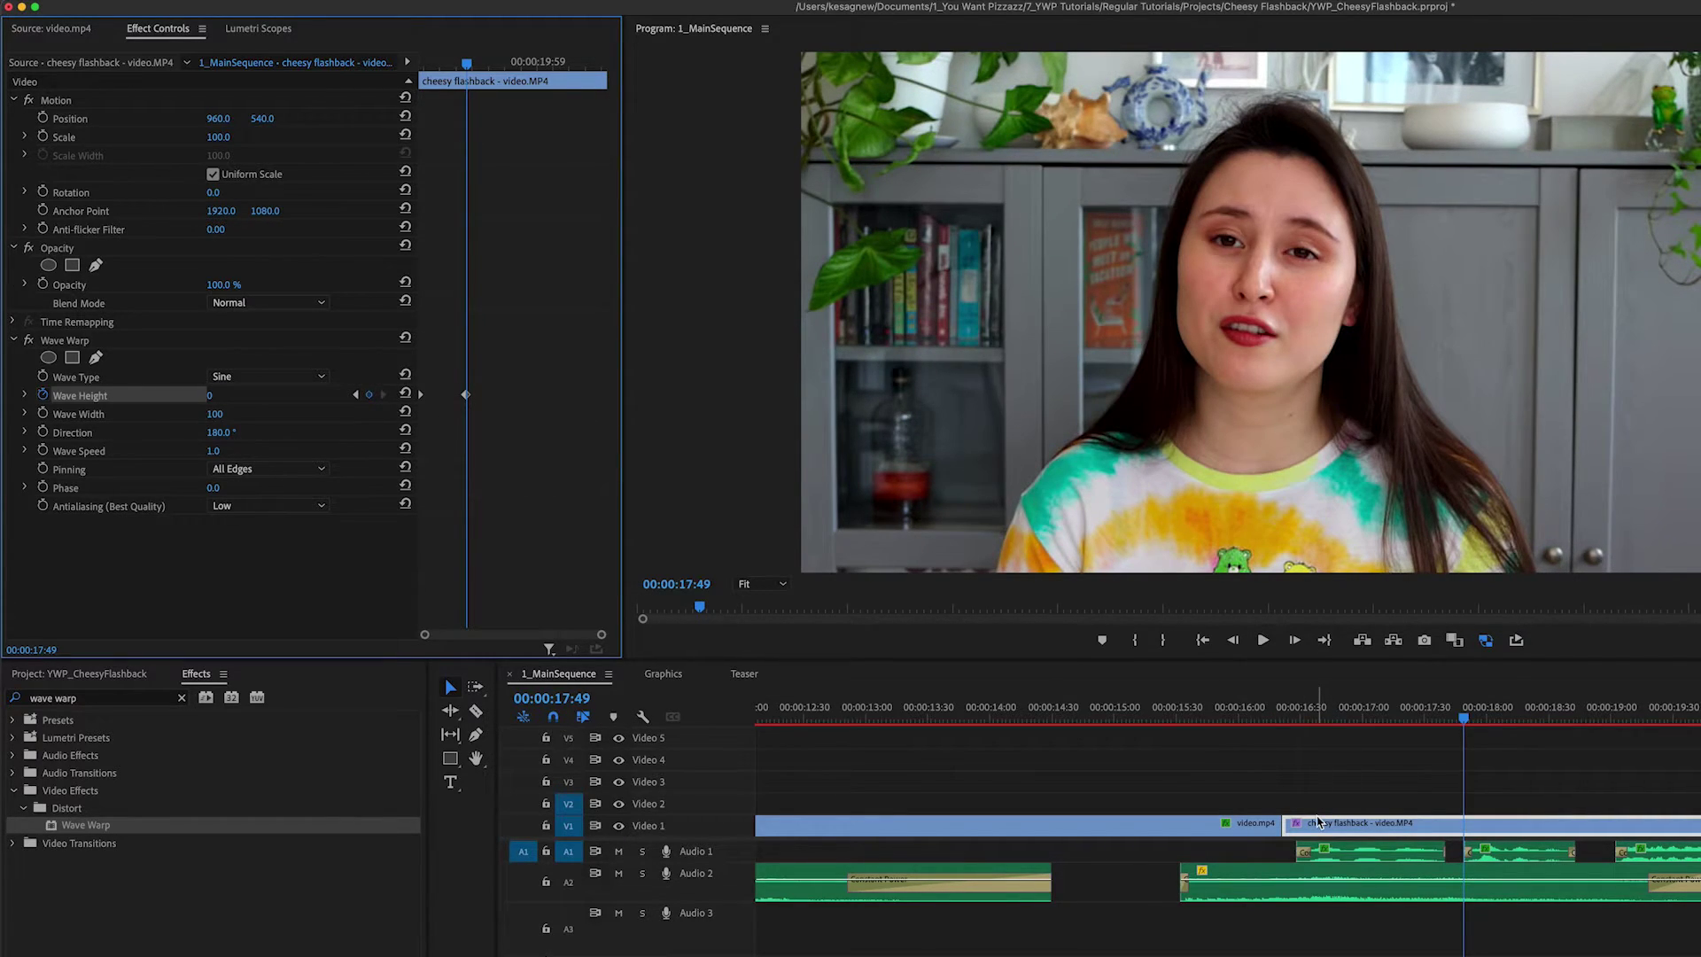
{"action": "key", "text": "backslash"}
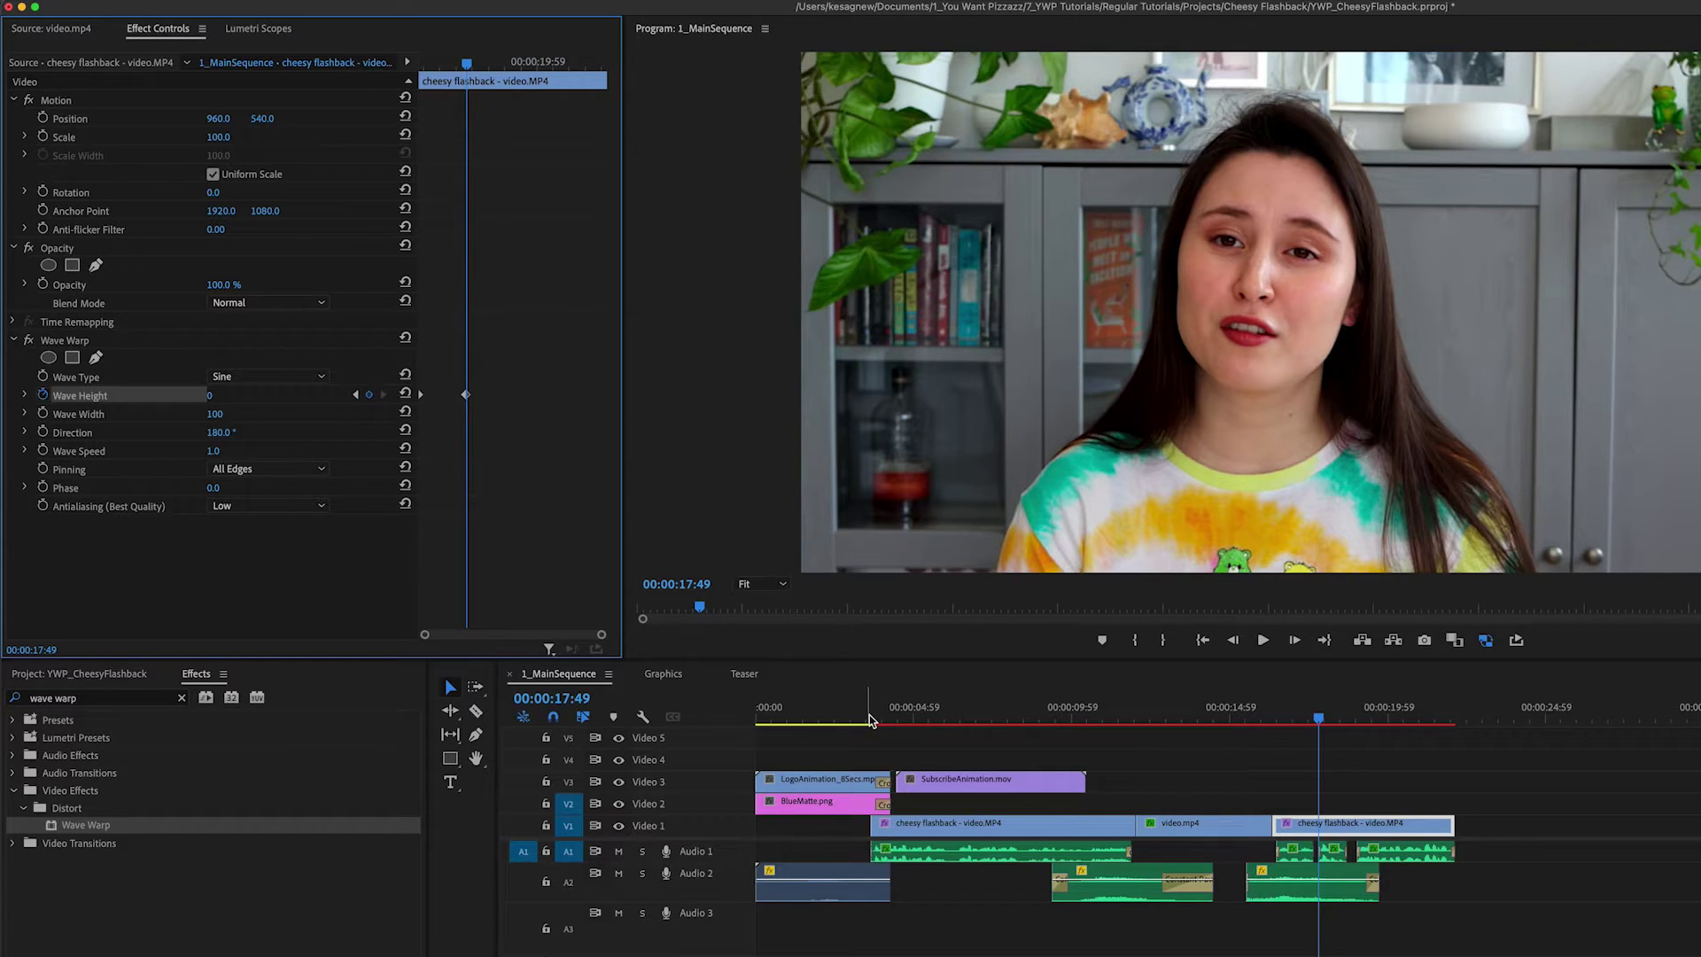
- Stop playback and create a new 1920×1080 color matte from the Project panel
{"action": "left_click", "coordinate": [445, 678]}
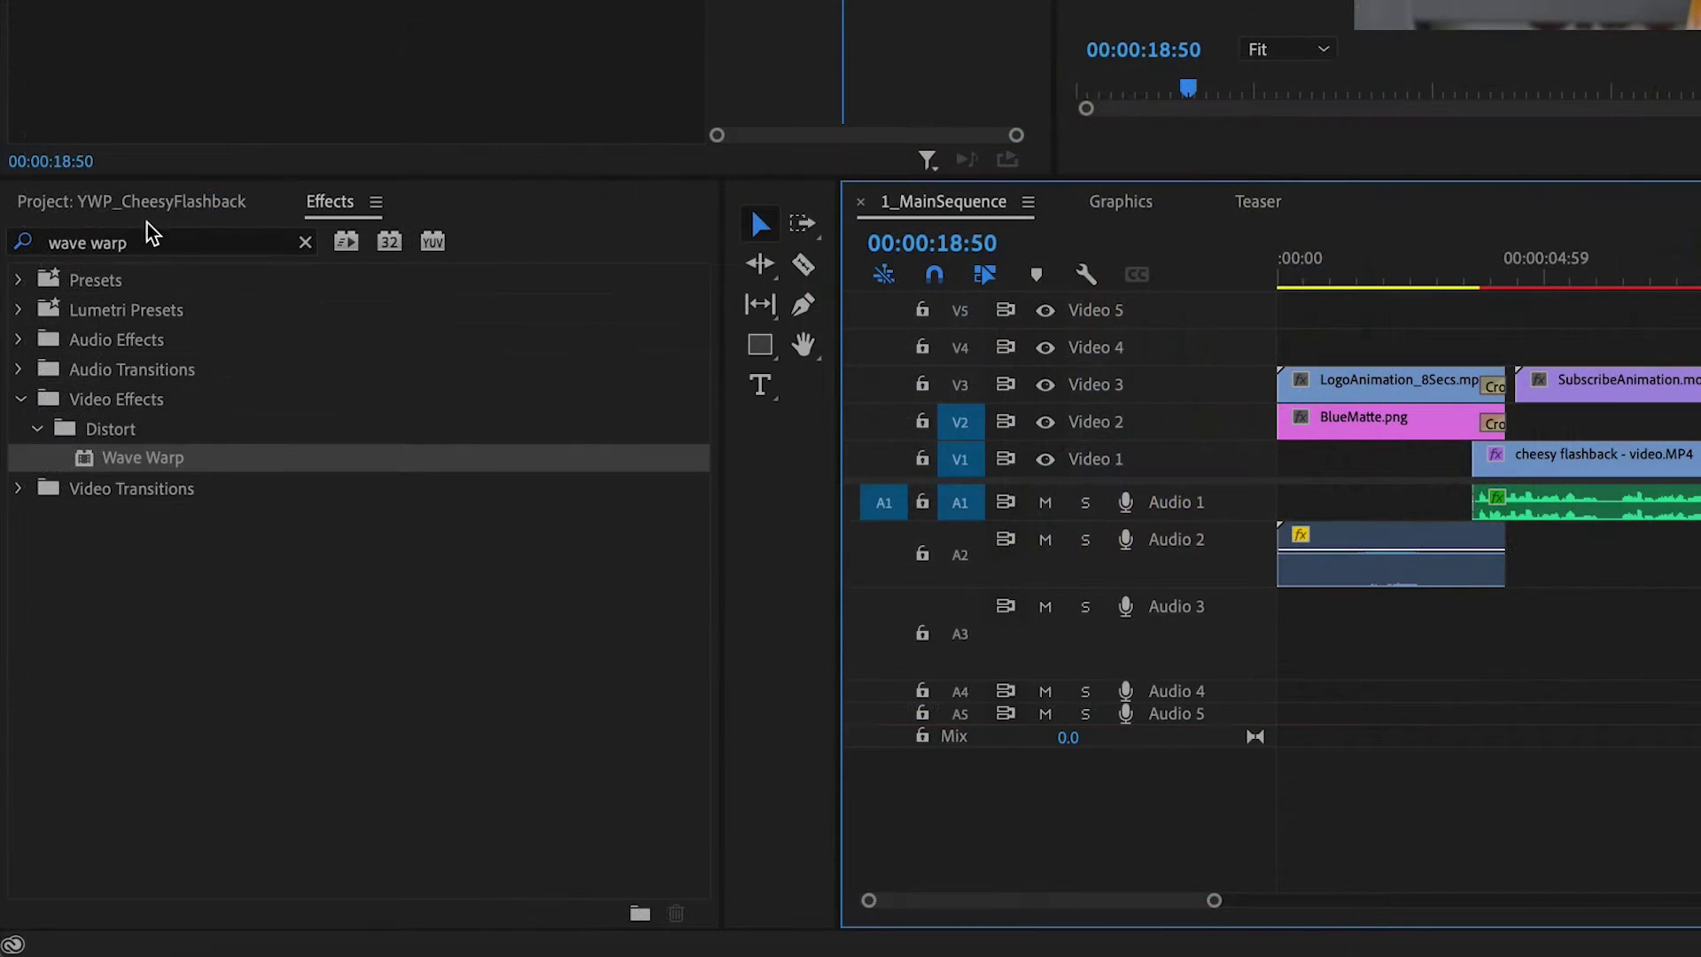
{"action": "left_click", "coordinate": [82, 678]}
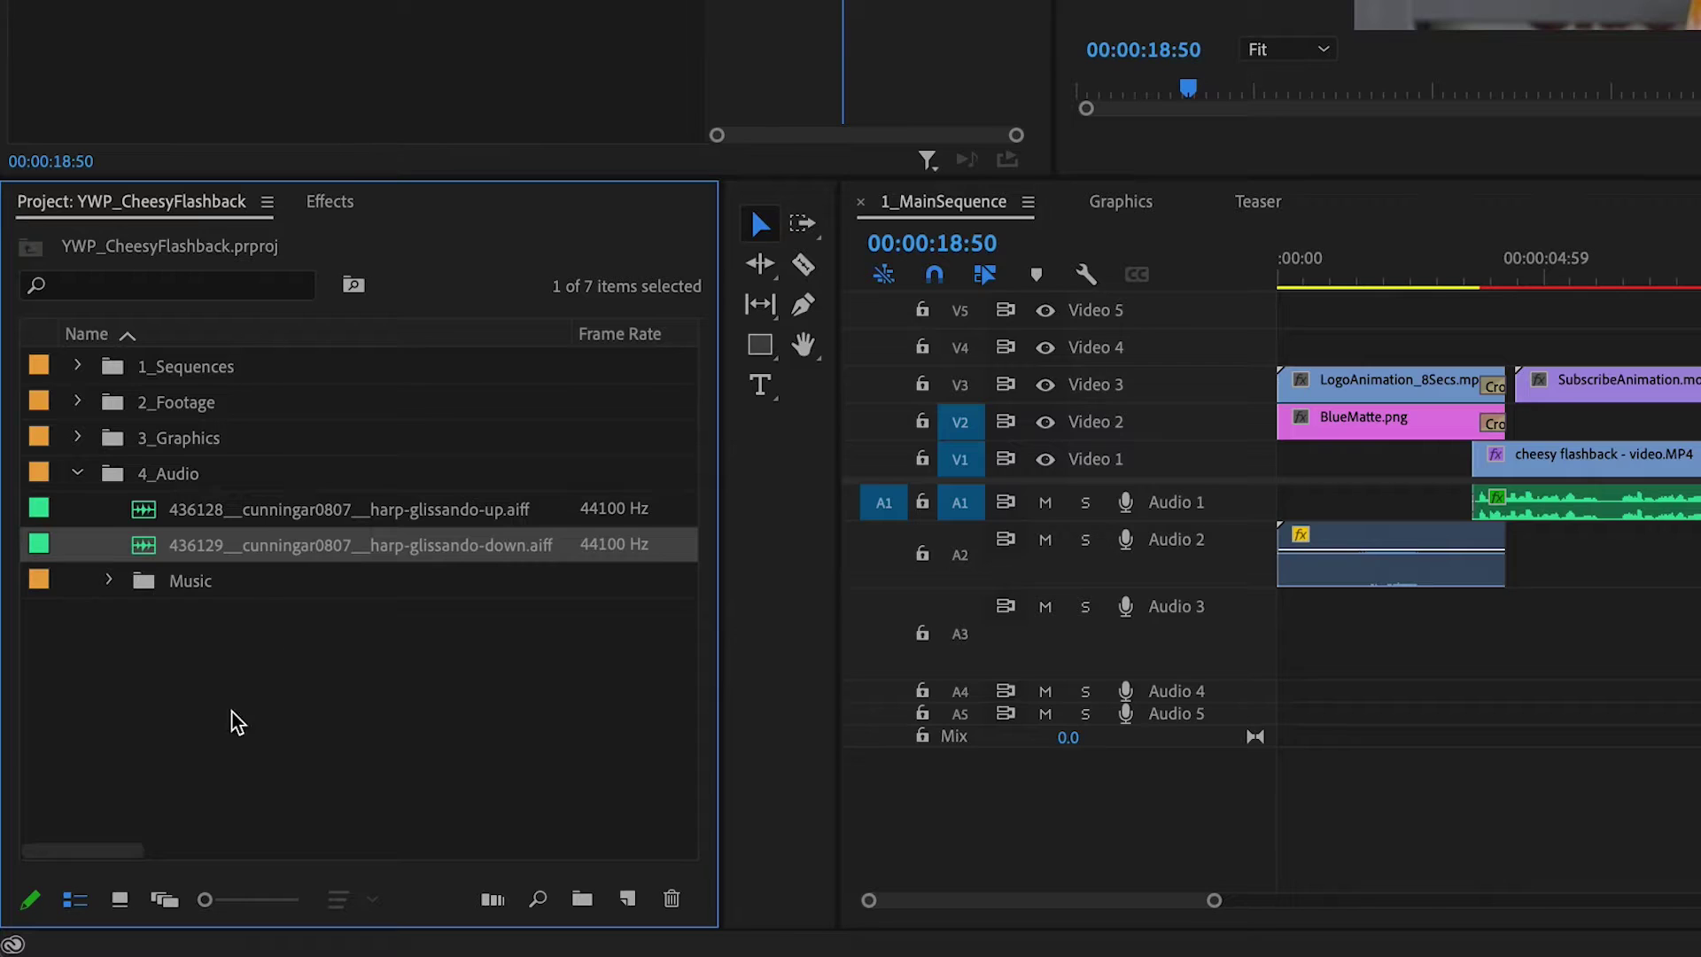
{"action": "left_click", "coordinate": [295, 666]}
{"action": "right_click", "coordinate": [295, 666]}
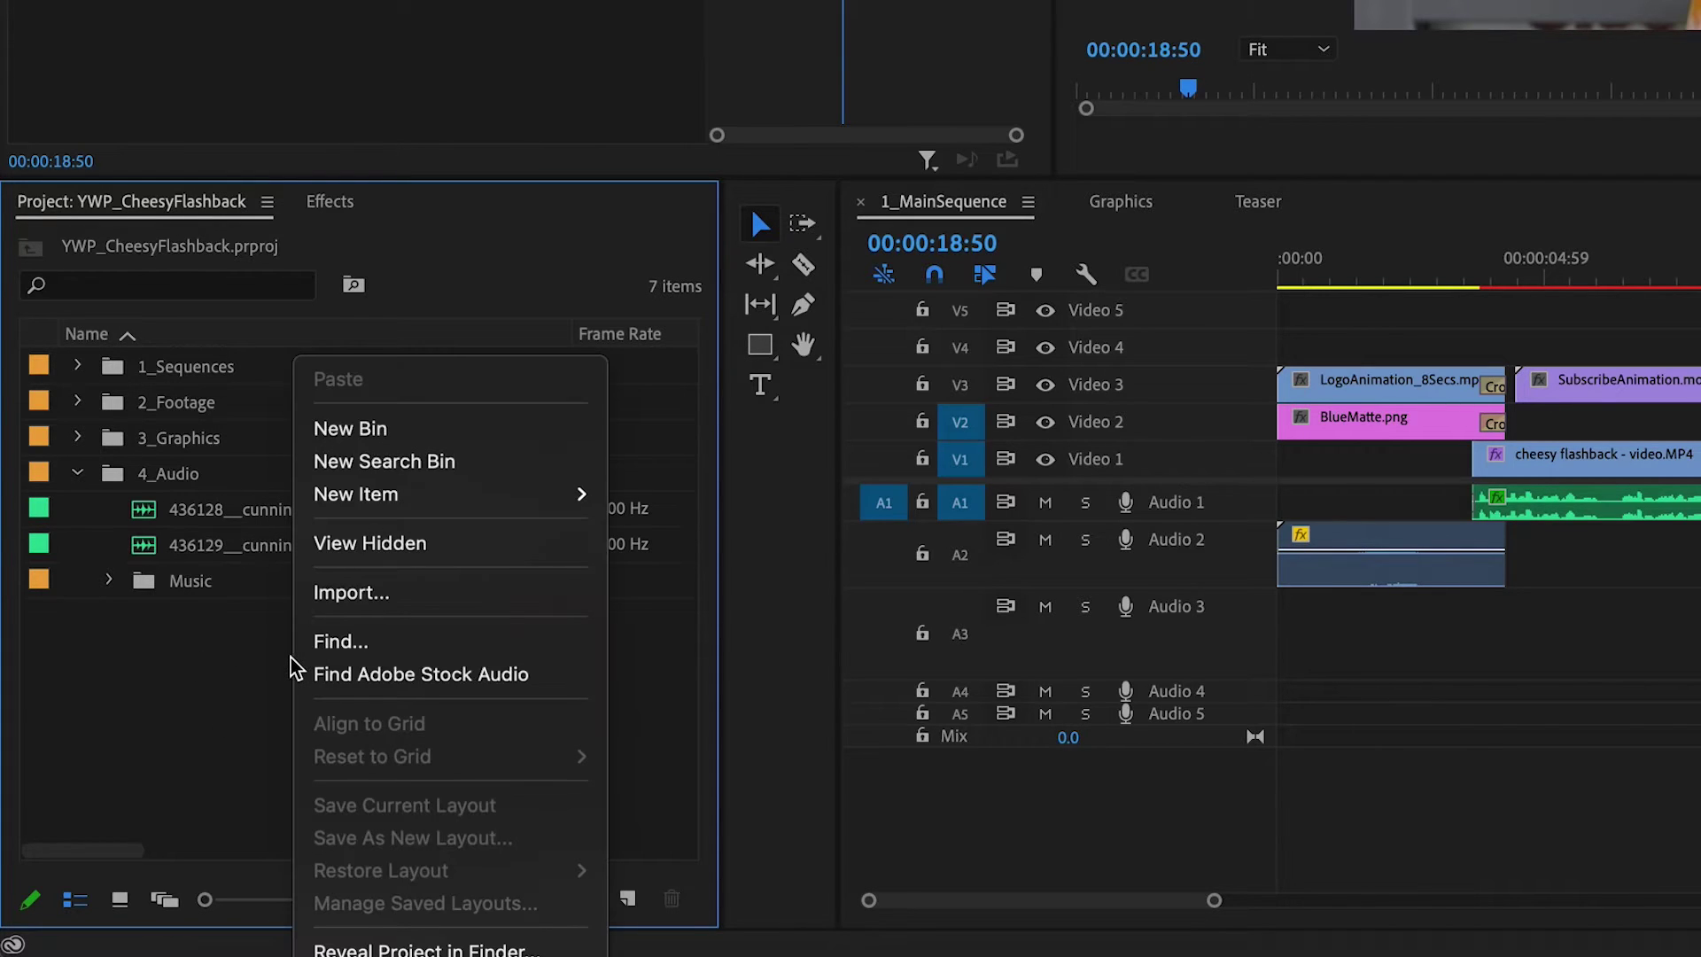
{"action": "mouse_move", "coordinate": [543, 507]}
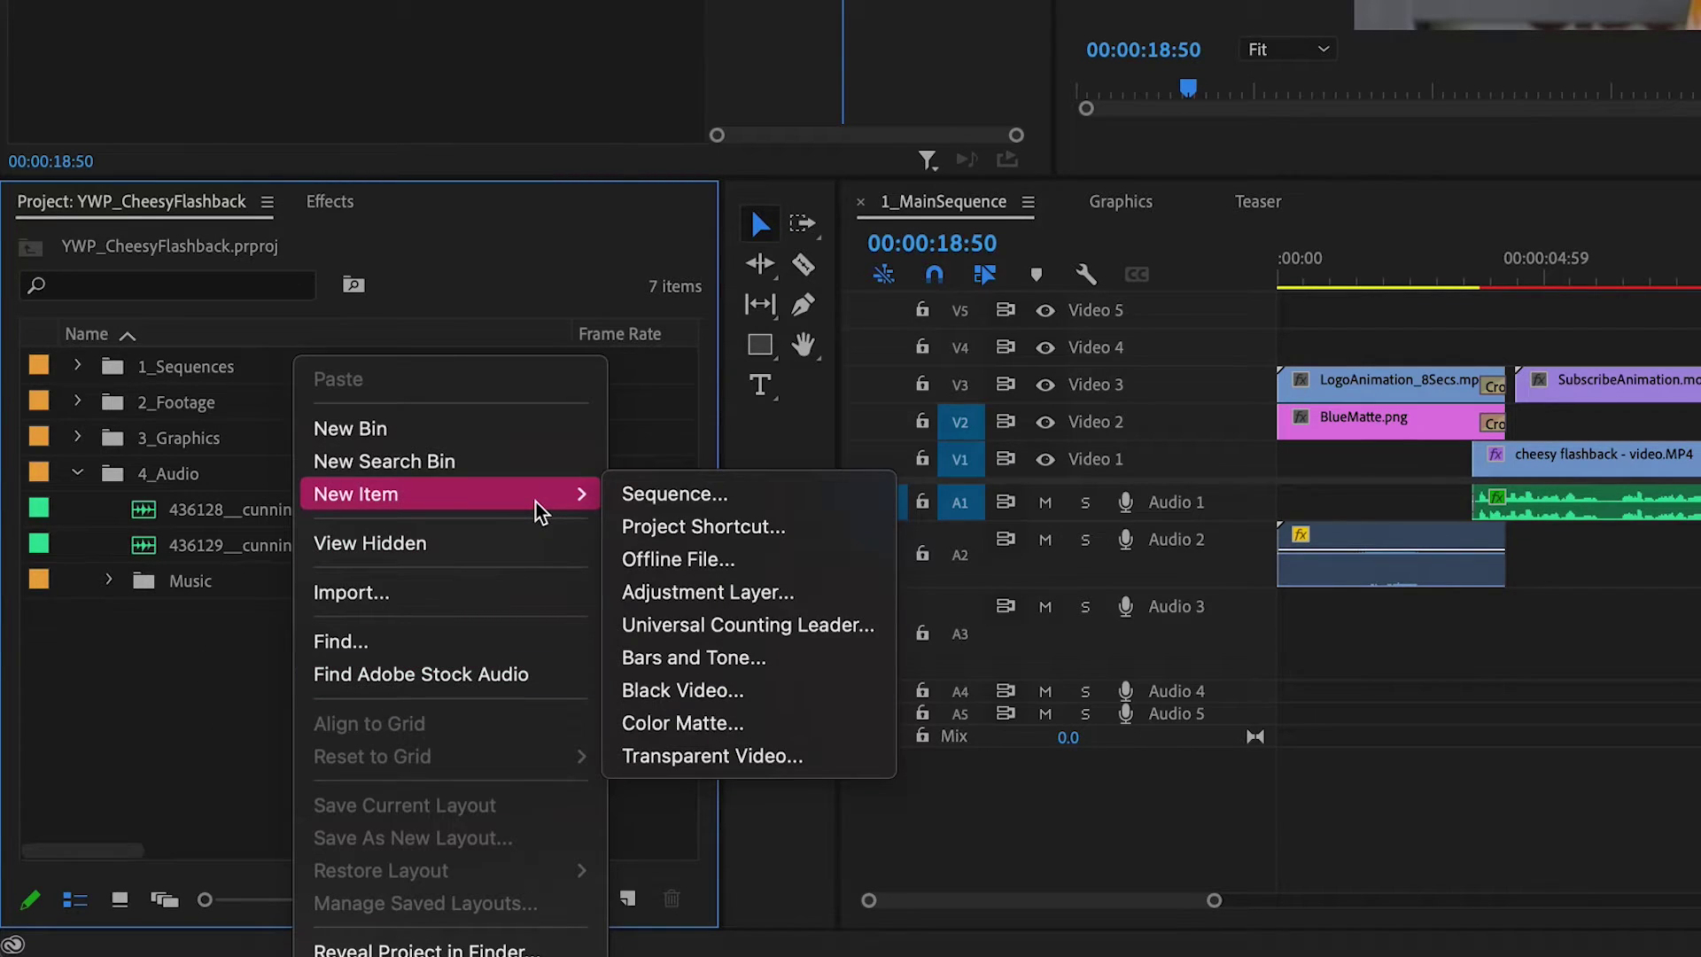
{"action": "left_click", "coordinate": [775, 727]}
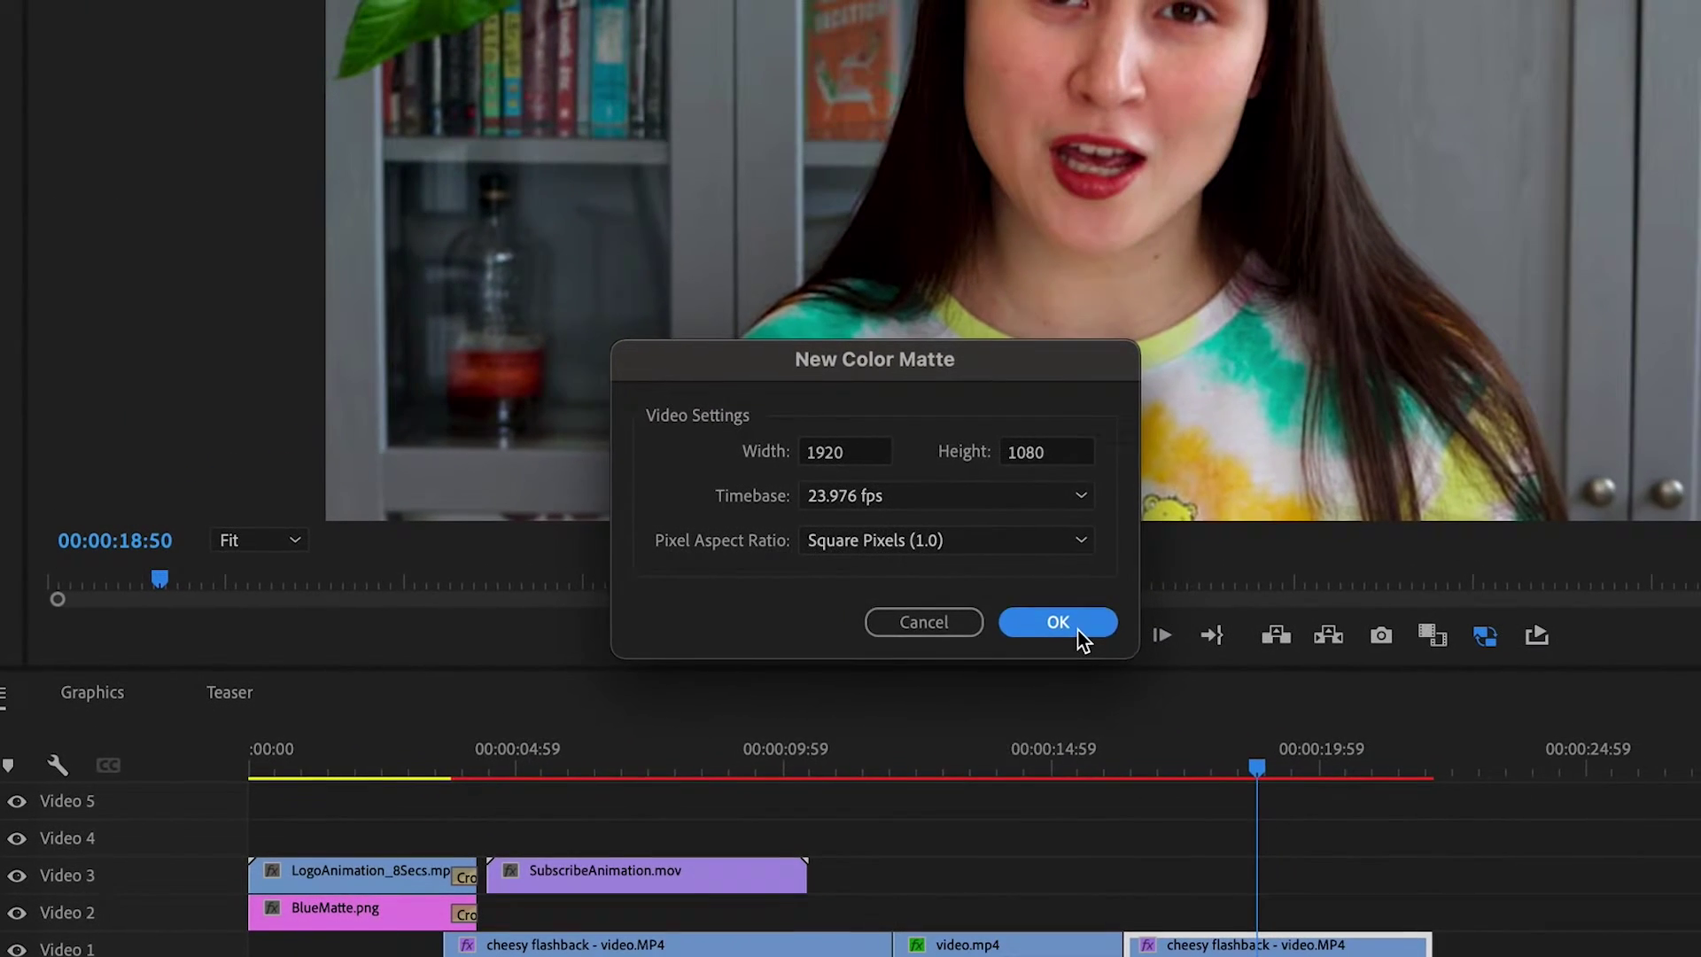
{"action": "left_click", "coordinate": [1214, 567]}
- Set the matte colour to pure white (FFFFFF) and name it White Matte
{"action": "left_click_drag", "start_coordinate": [742, 313], "coordinate": [457, 823]}
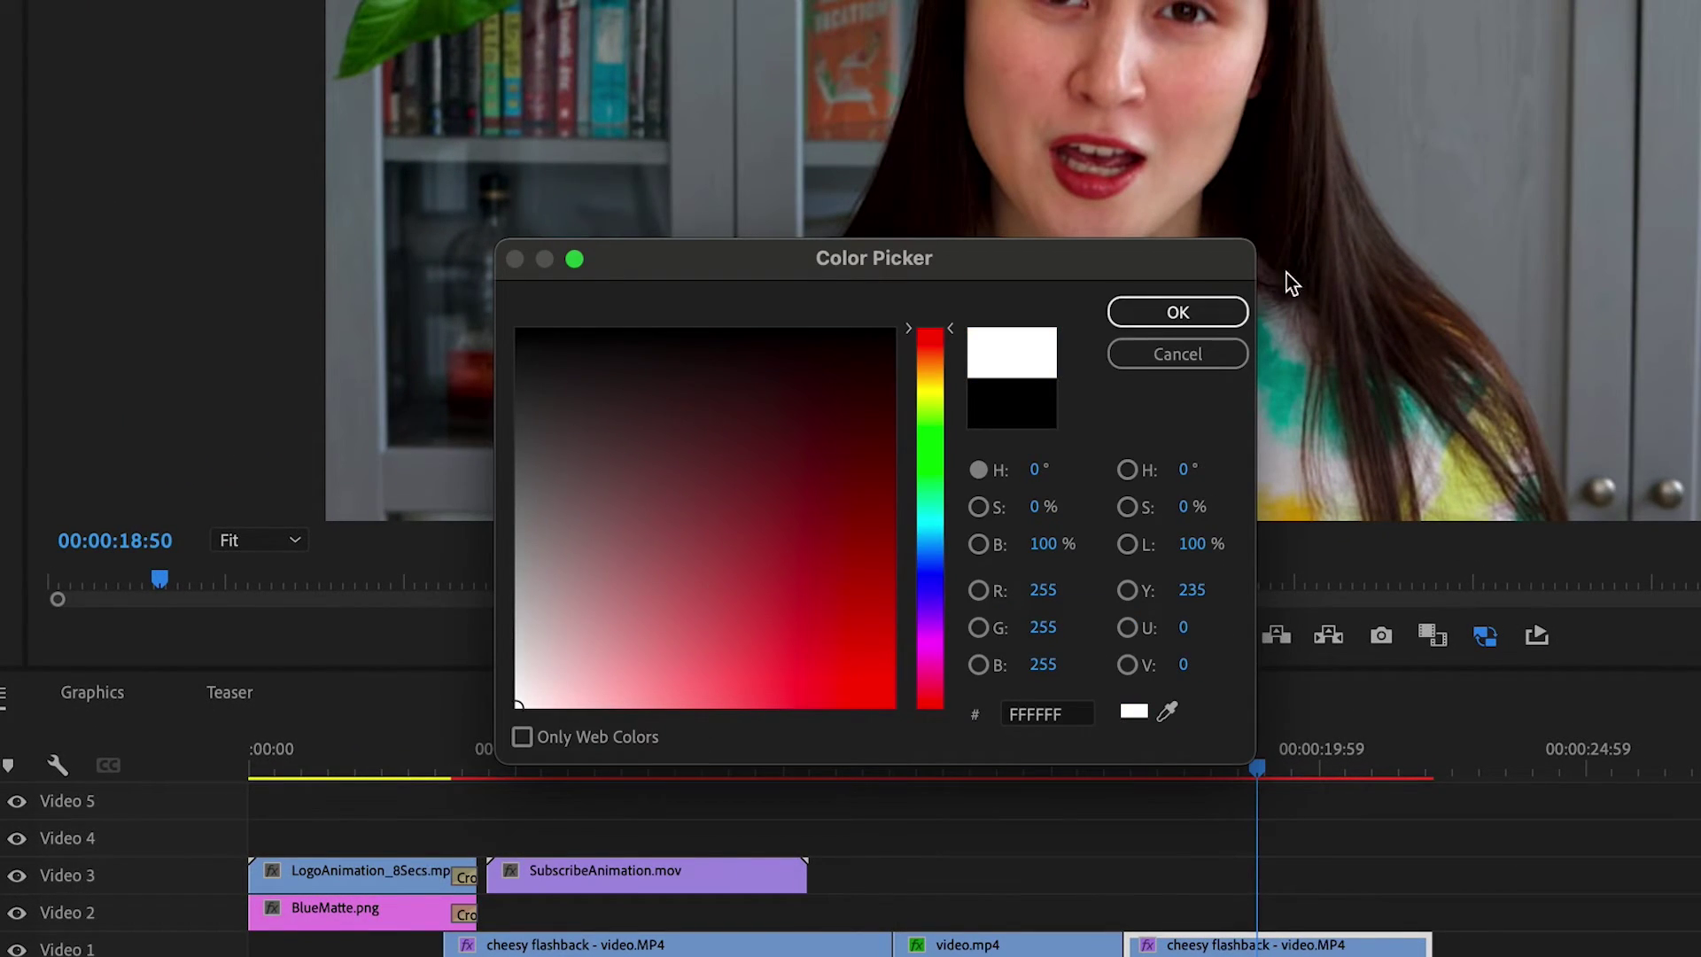
{"action": "left_click", "coordinate": [1191, 315]}
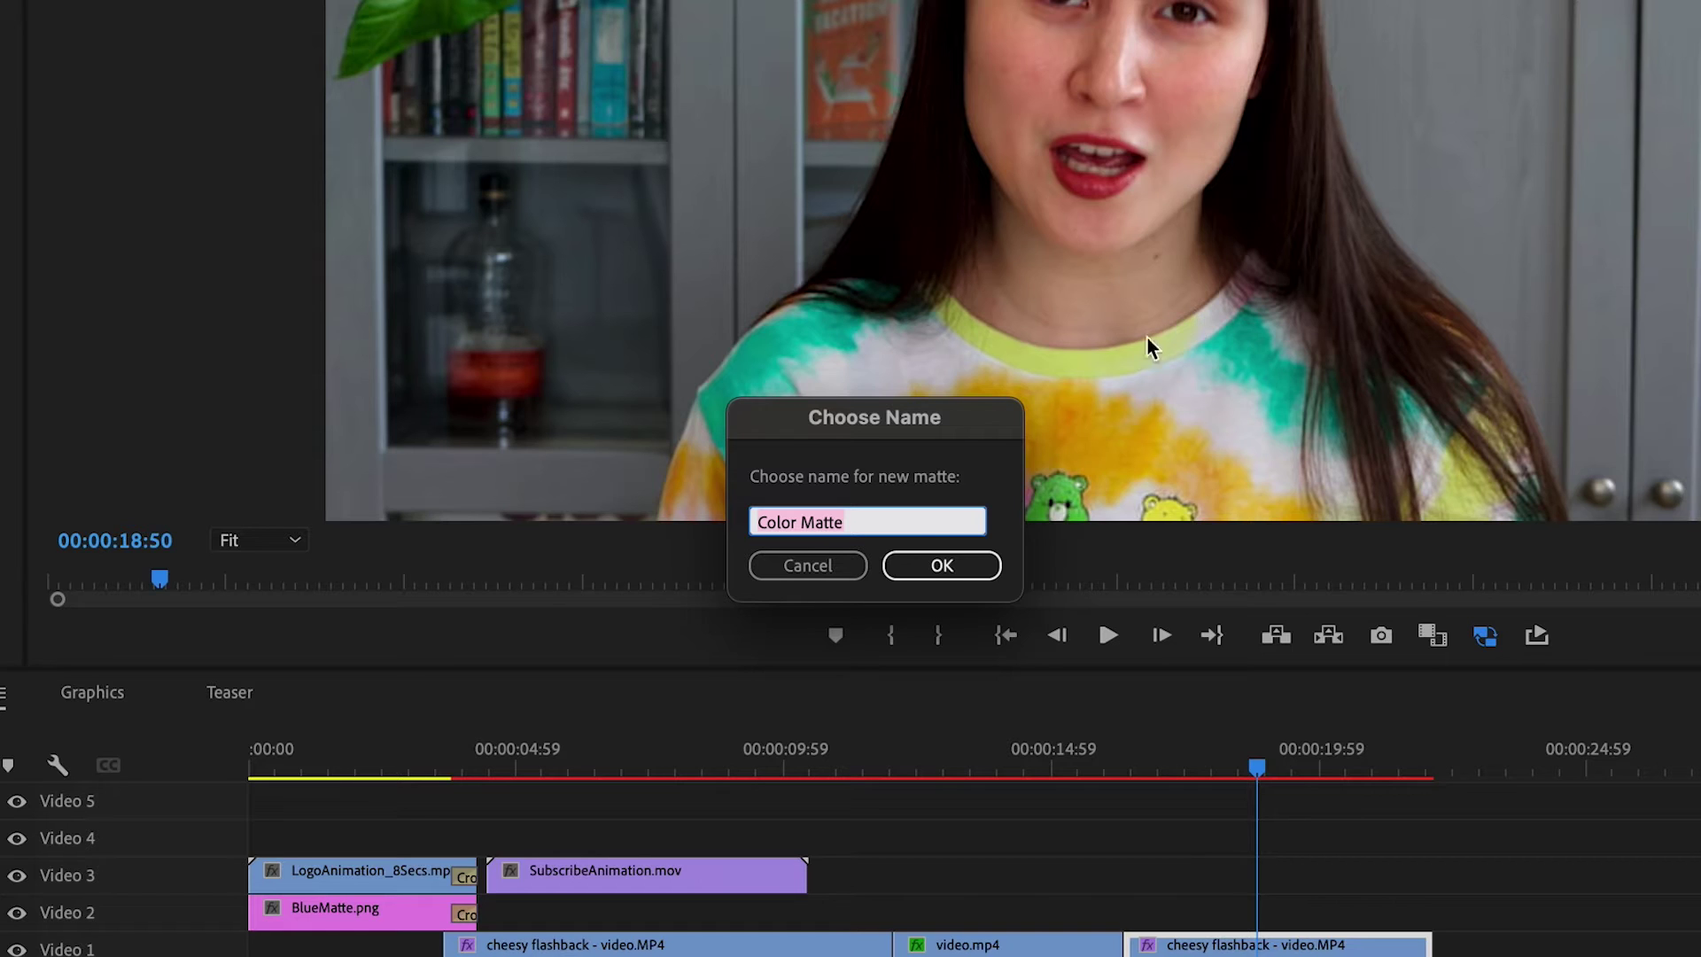
{"action": "type", "text": "White M"}
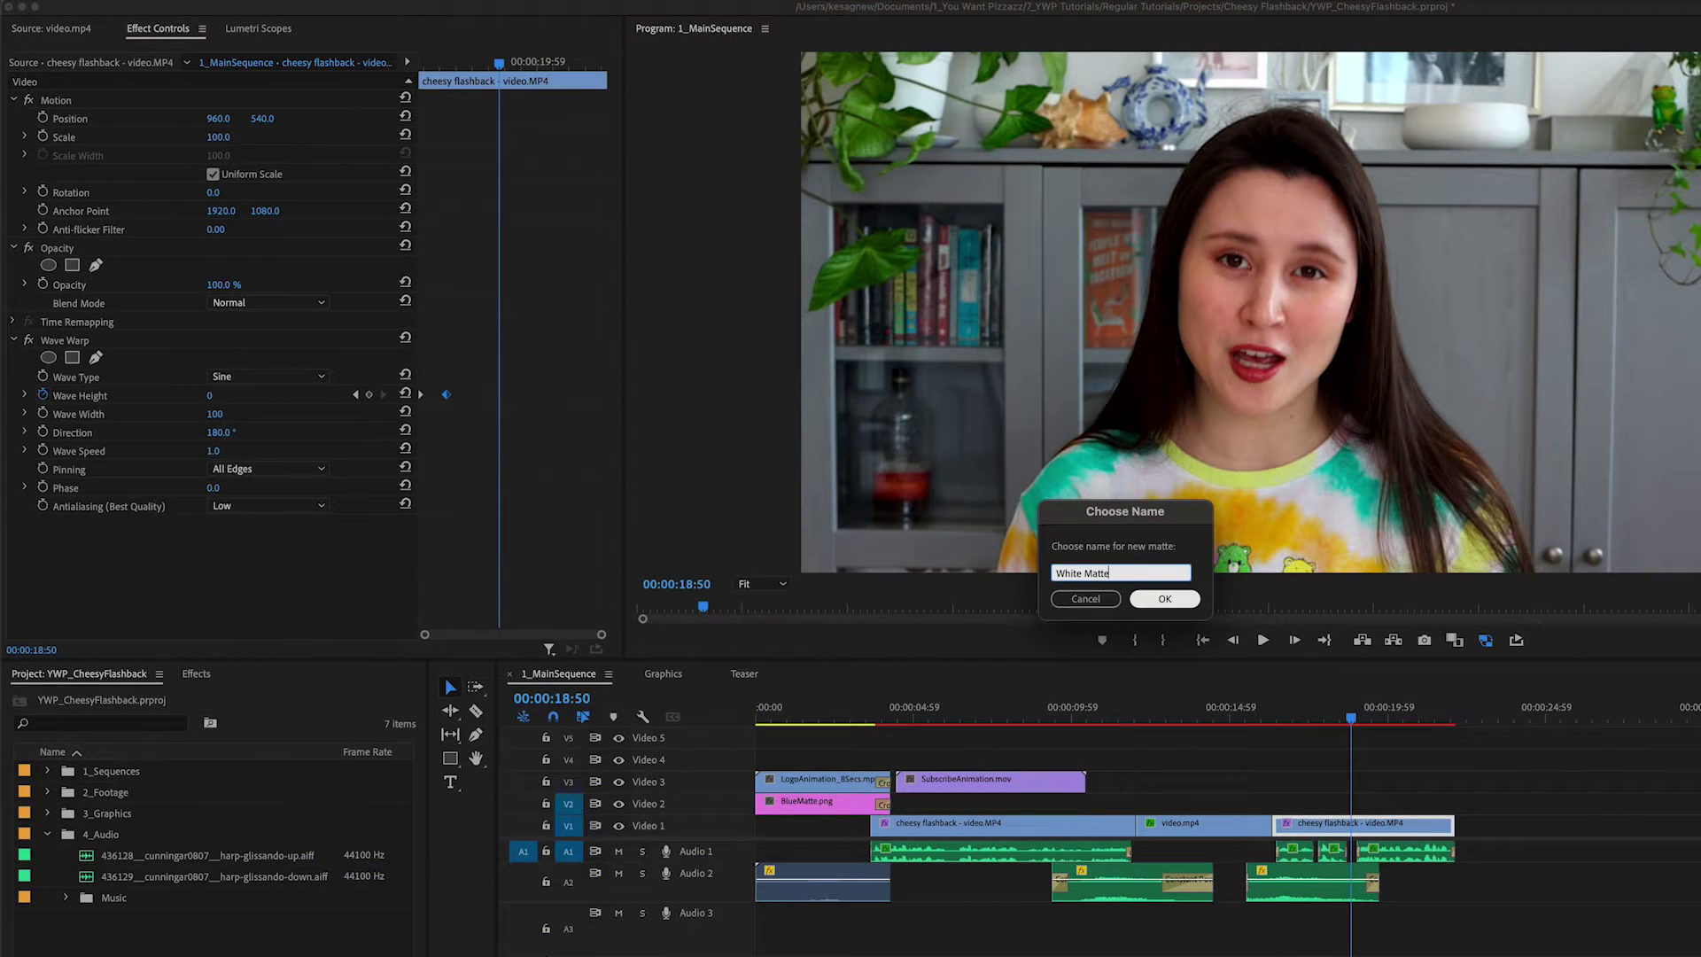
{"action": "key", "text": "Return"}
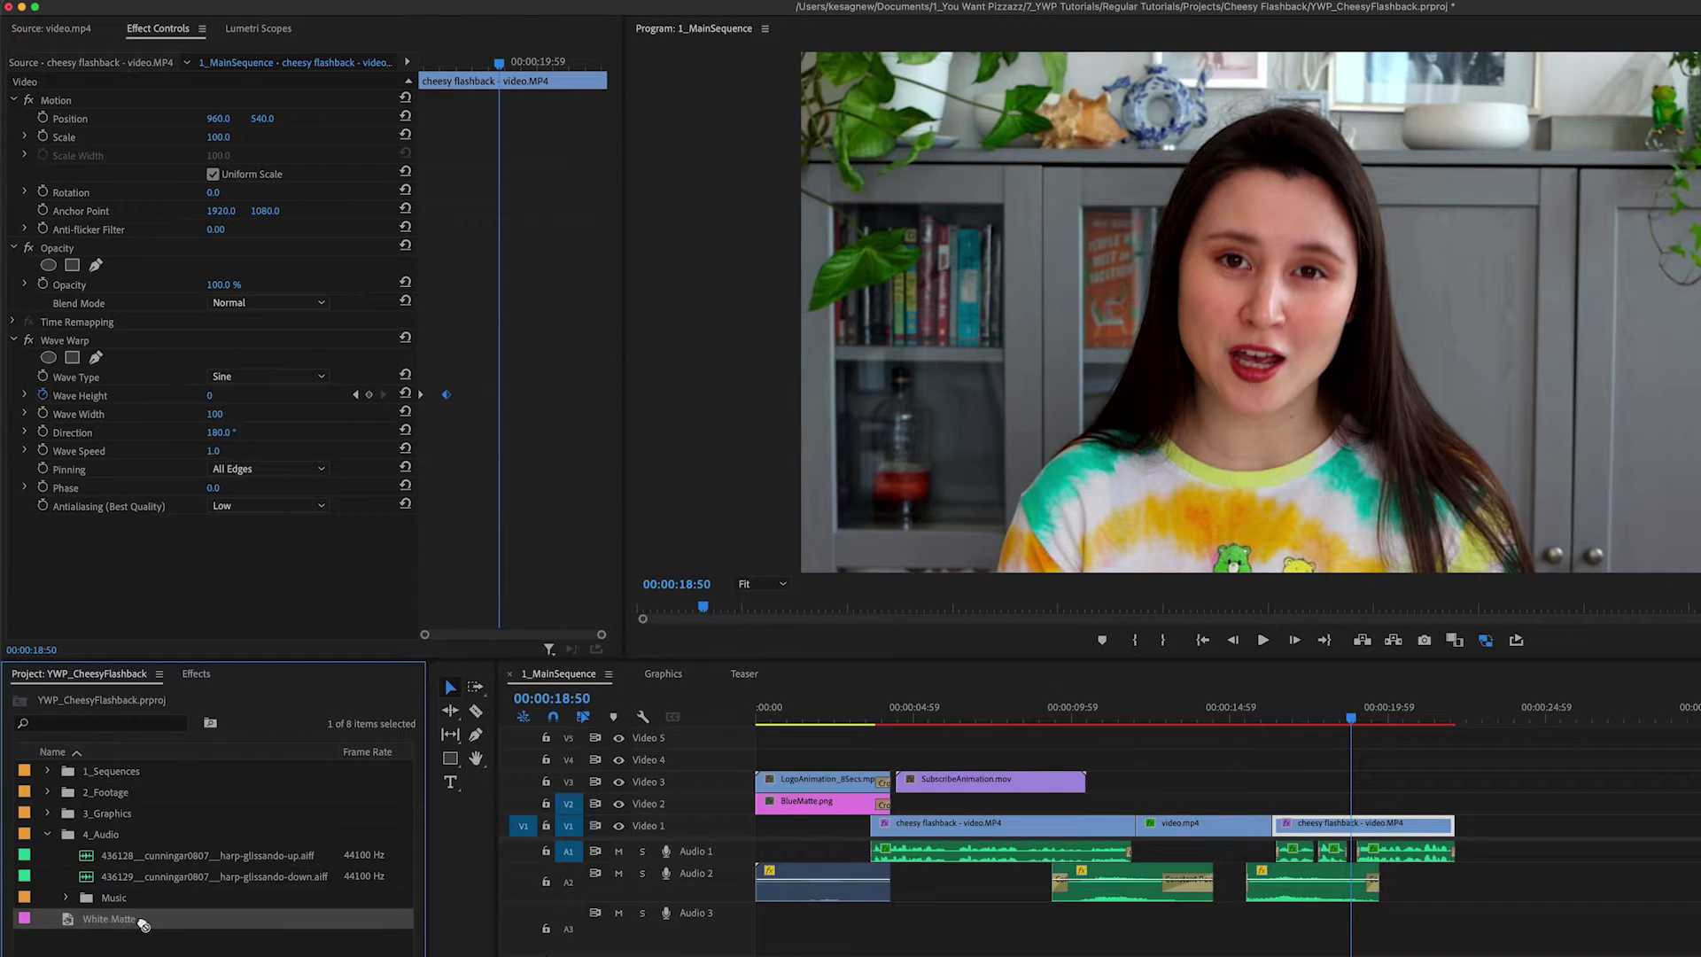
- Drop the White Matte onto Video 2 above the cut to video.mp4
{"action": "left_click_drag", "start_coordinate": [143, 924], "coordinate": [1098, 807]}
{"action": "scroll", "coordinate": [1100, 763], "scroll_direction": "up", "scroll_amount": 3}
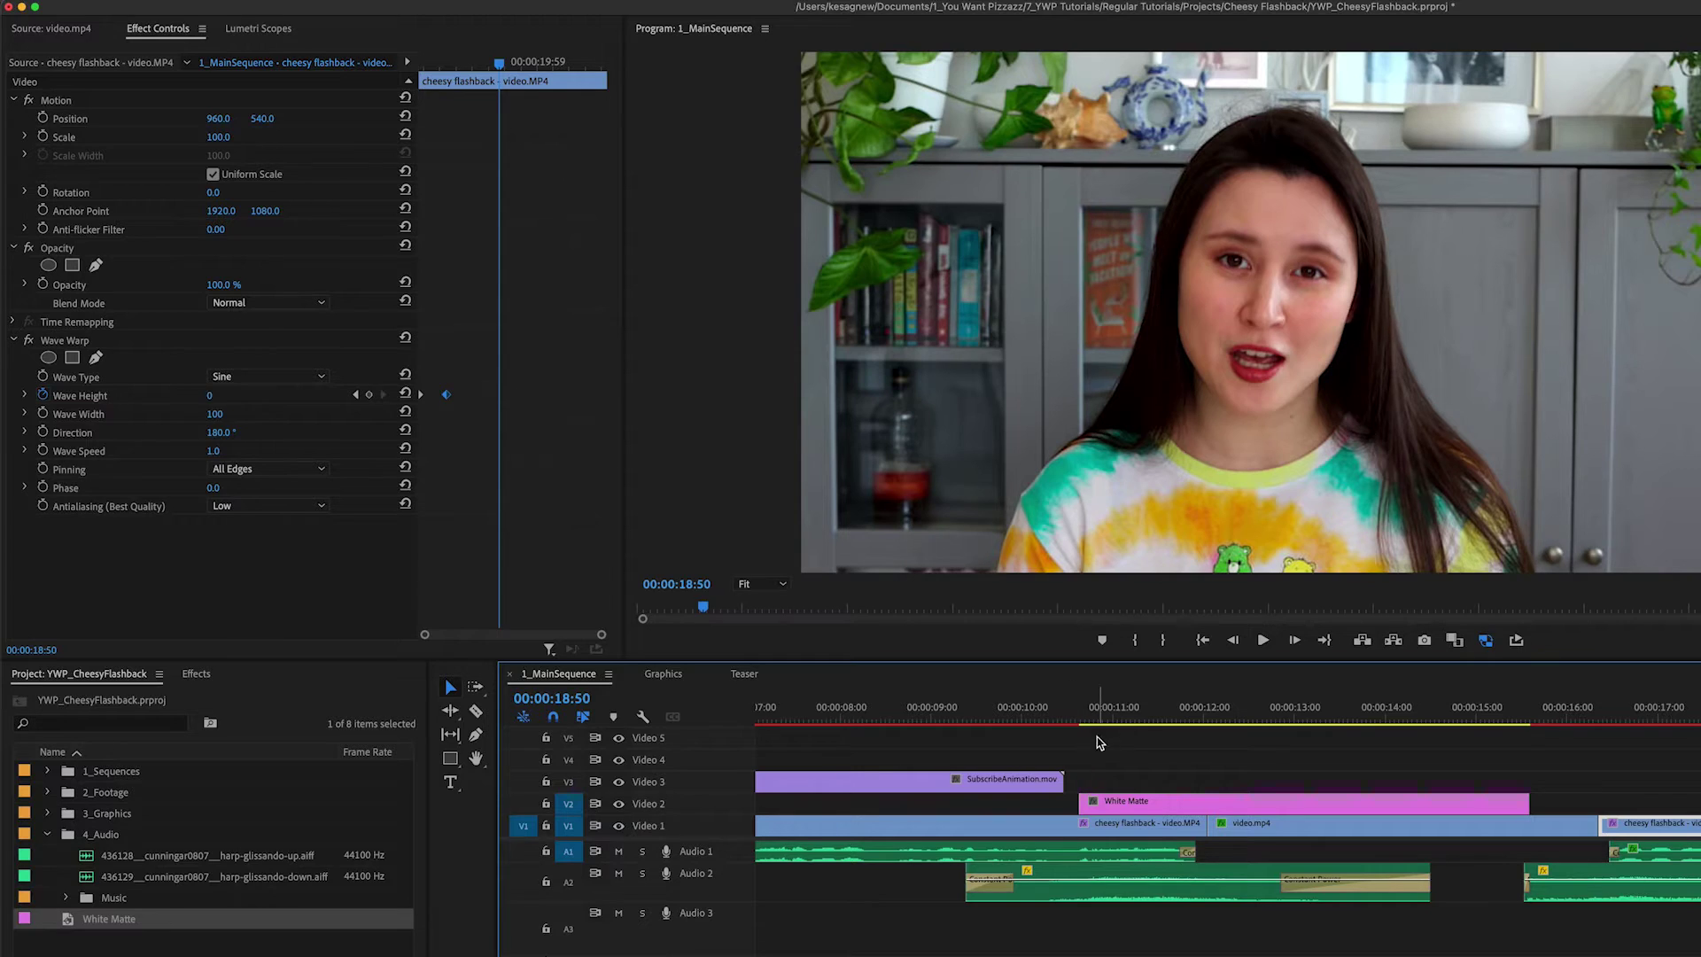
{"action": "mouse_move", "coordinate": [1084, 714]}
{"action": "left_mouse_down"}
{"action": "mouse_move", "coordinate": [990, 715]}
{"action": "mouse_move", "coordinate": [1083, 722]}
{"action": "left_mouse_up"}
- Trim the White Matte to start at 10:45 and end shortly after 13:00
{"action": "scroll", "coordinate": [1084, 793], "scroll_direction": "up", "scroll_amount": 2}
{"action": "left_click_drag", "start_coordinate": [1075, 805], "coordinate": [1093, 807]}
{"action": "scroll", "coordinate": [1094, 808], "scroll_direction": "down", "scroll_amount": 2}
{"action": "key", "text": "Down"}
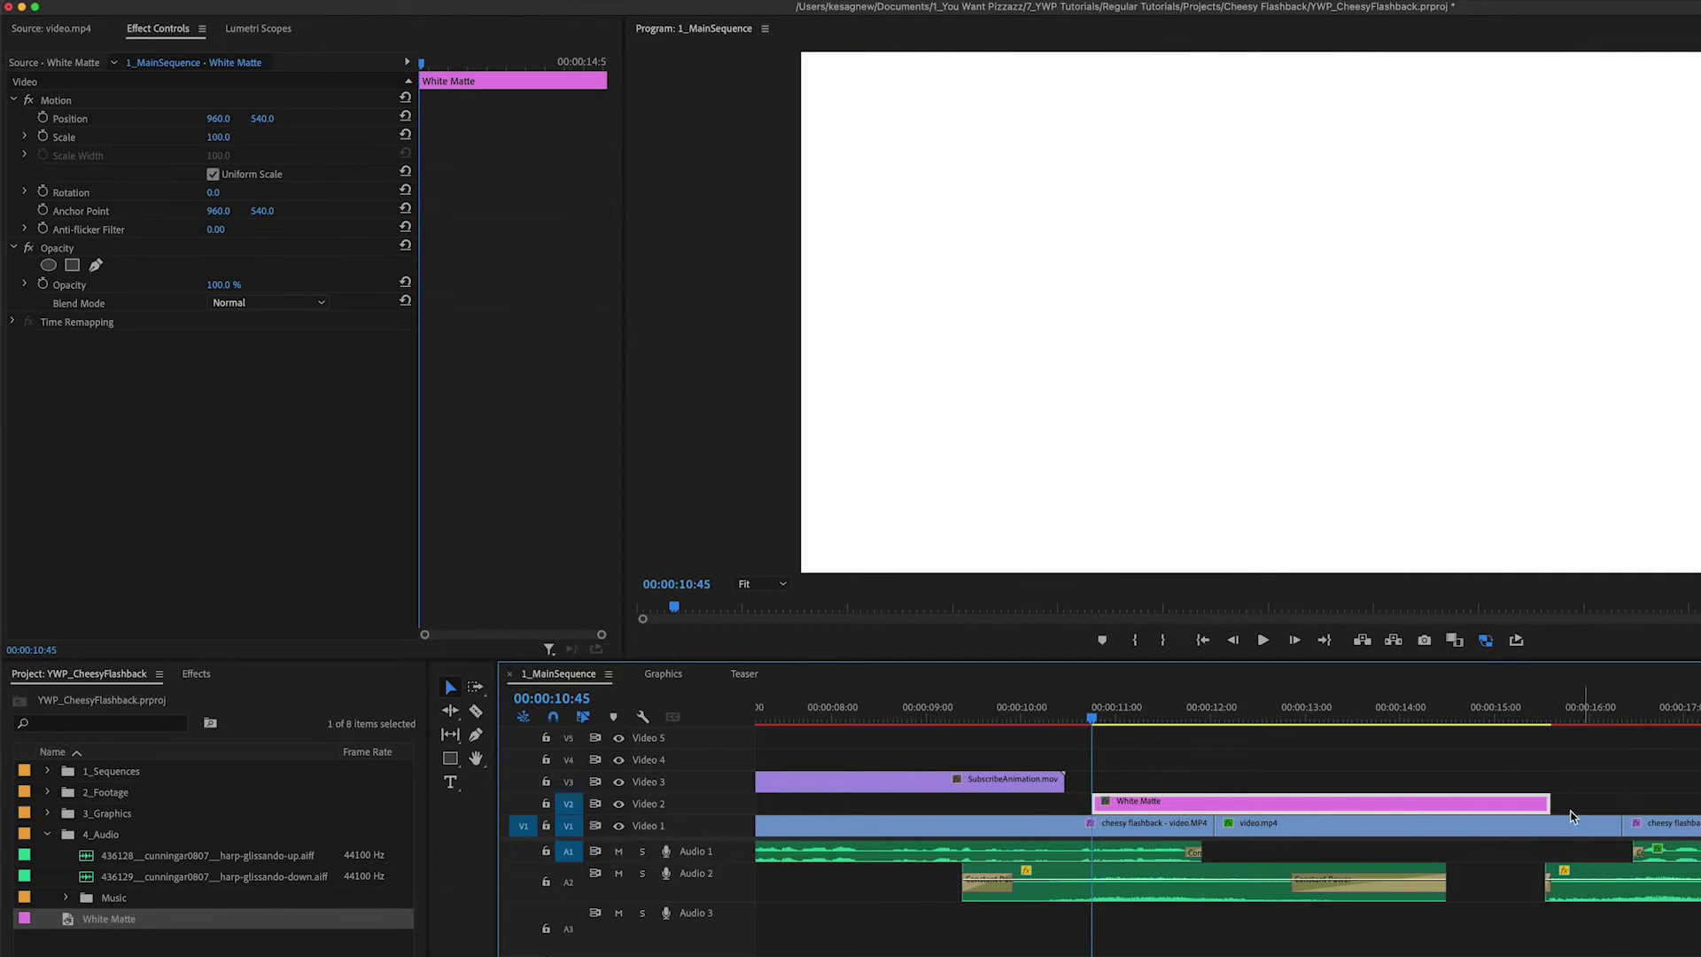
{"action": "left_click_drag", "start_coordinate": [1546, 803], "coordinate": [1331, 805]}
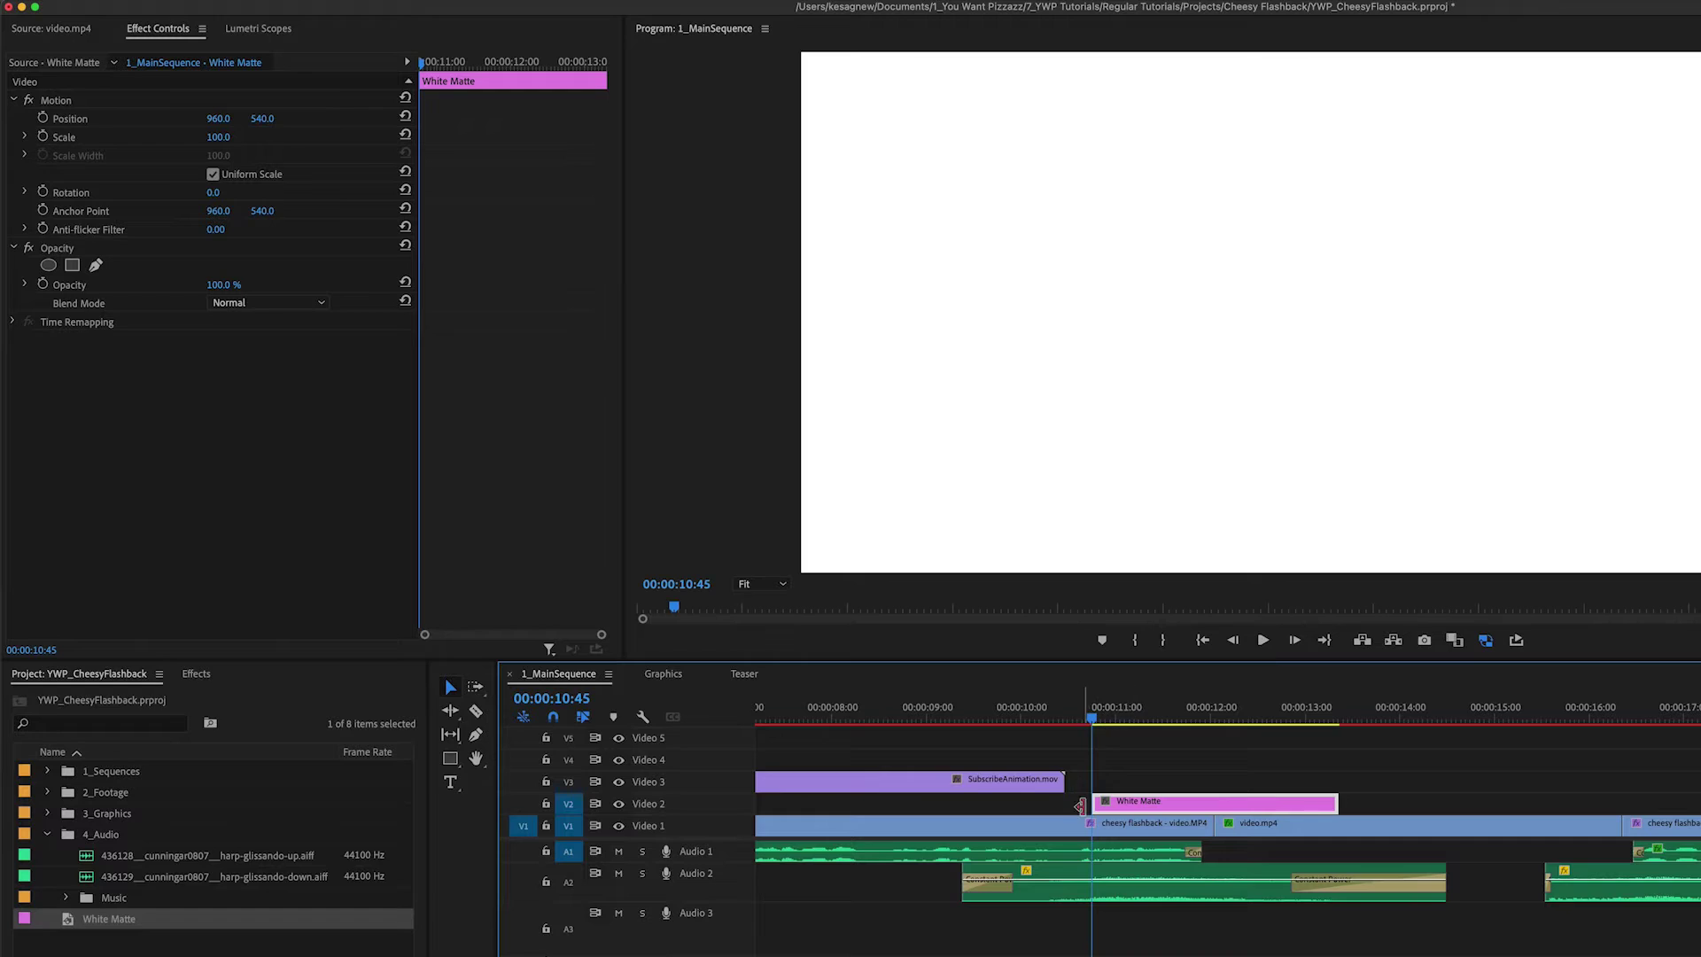
{"action": "left_click", "coordinate": [1044, 707]}
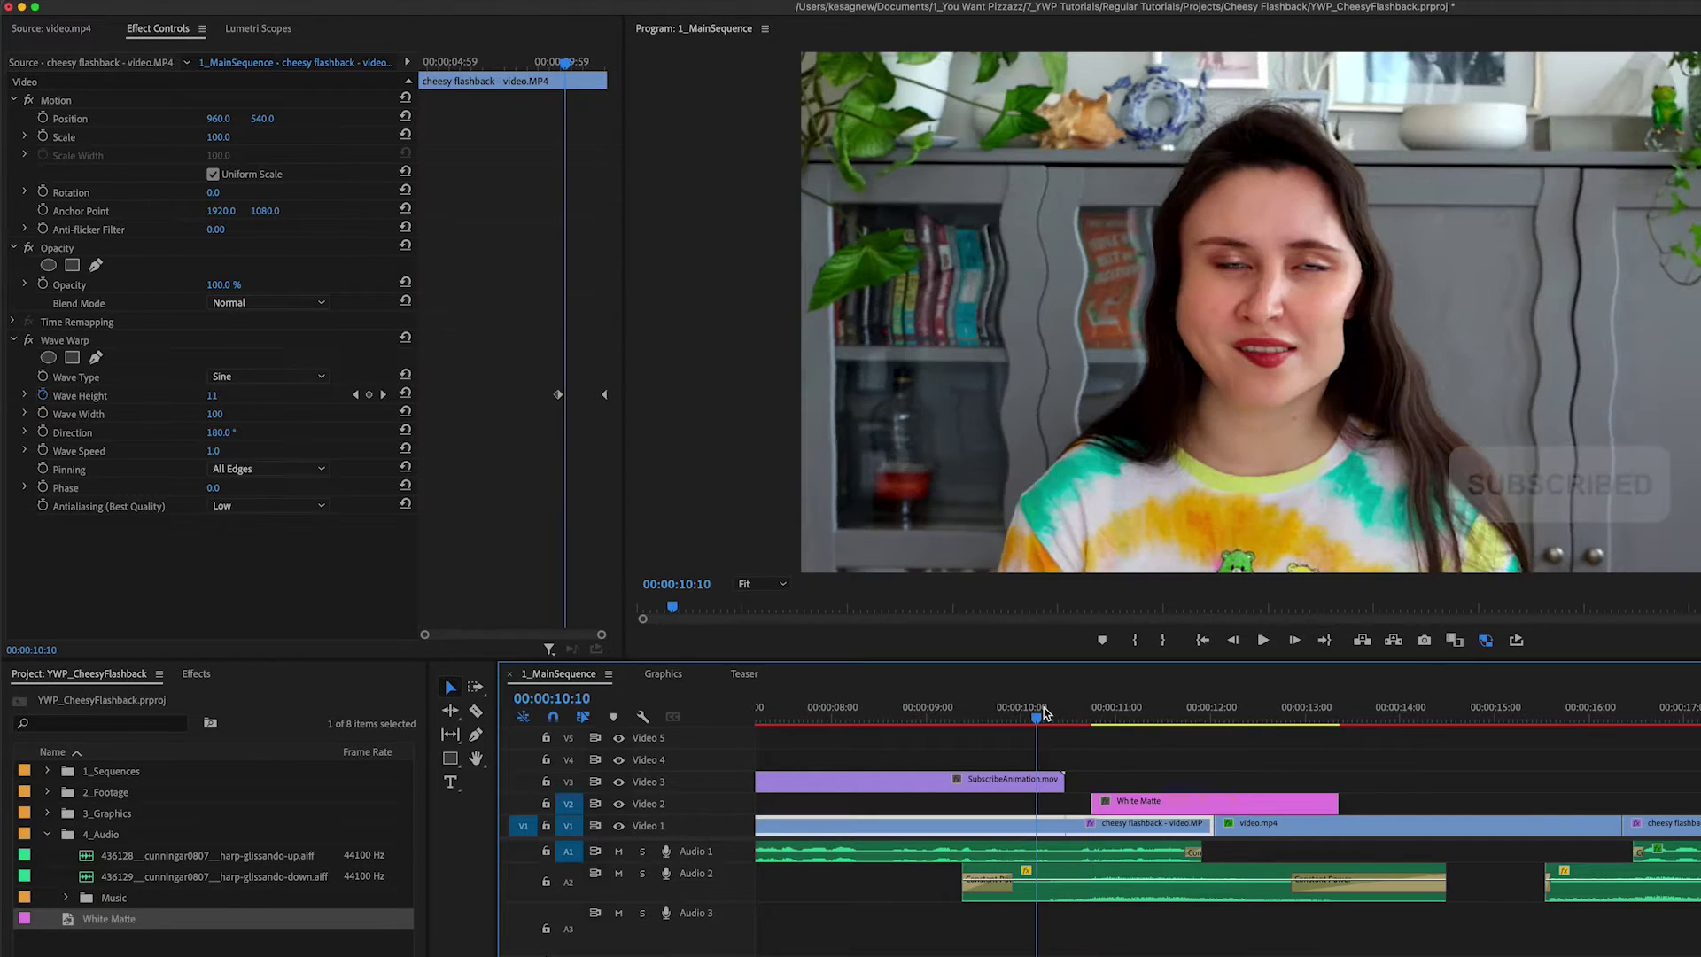
{"action": "left_click_drag", "start_coordinate": [1043, 707], "coordinate": [1091, 707]}
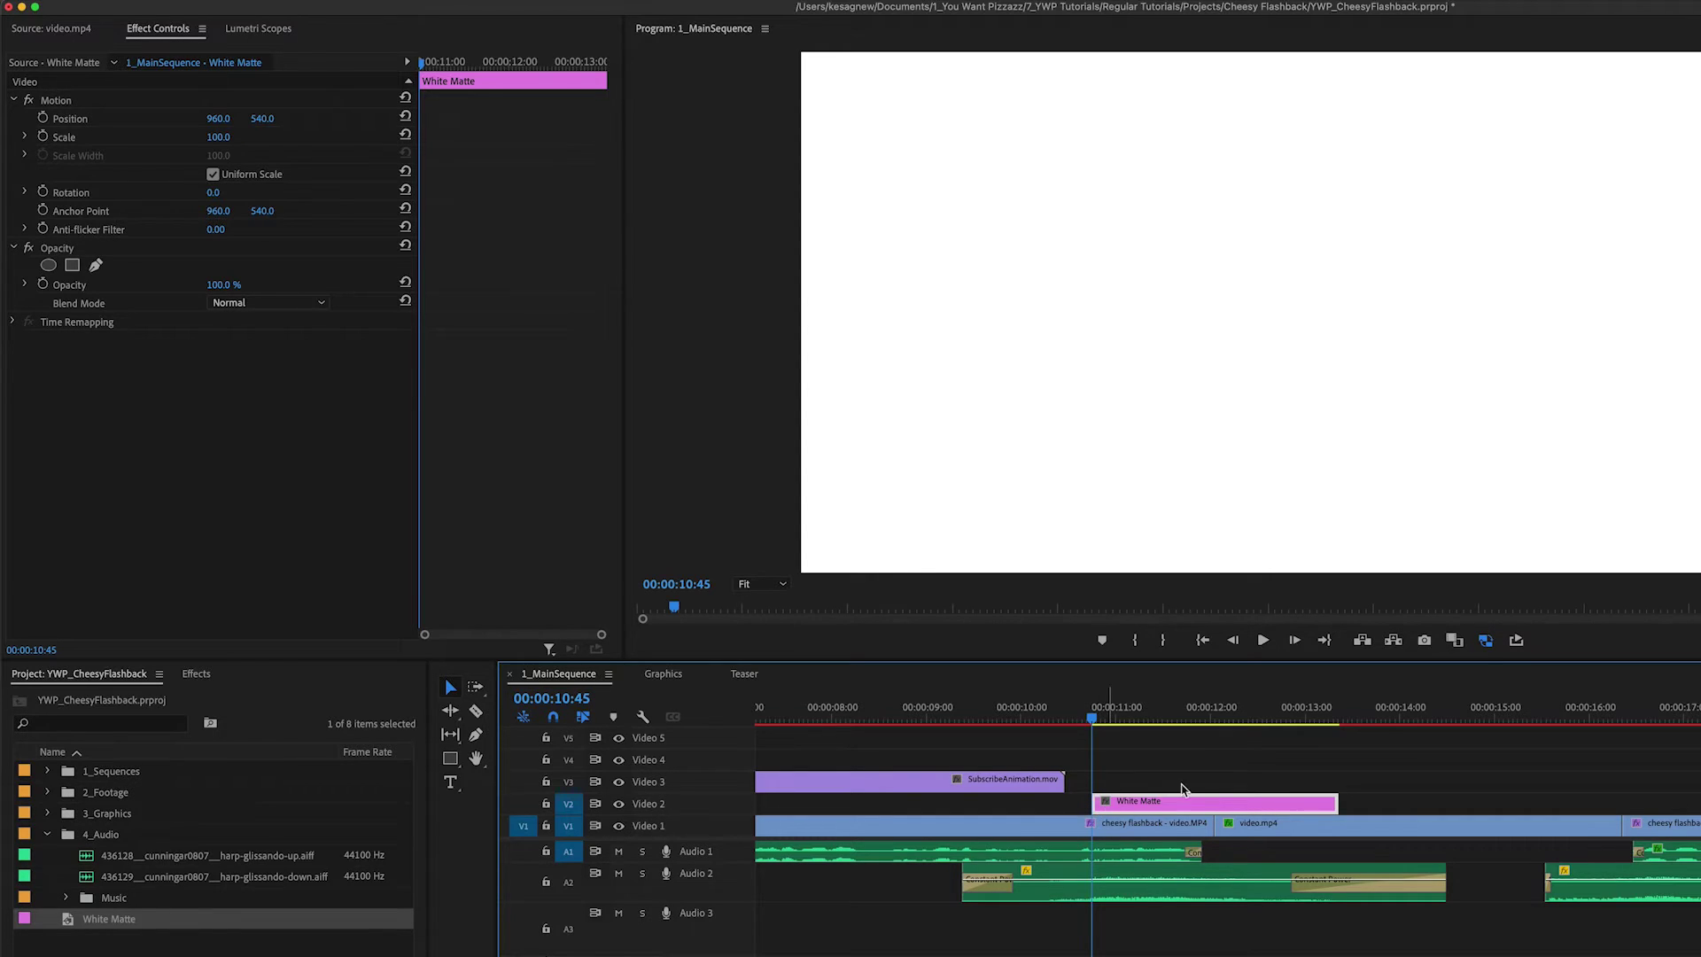
- Search effects for 'cross' and add Cross Dissolves to both ends of the White Matte
{"action": "left_click", "coordinate": [196, 673]}
{"action": "left_click", "coordinate": [120, 700]}
{"action": "type", "text": "cross"}
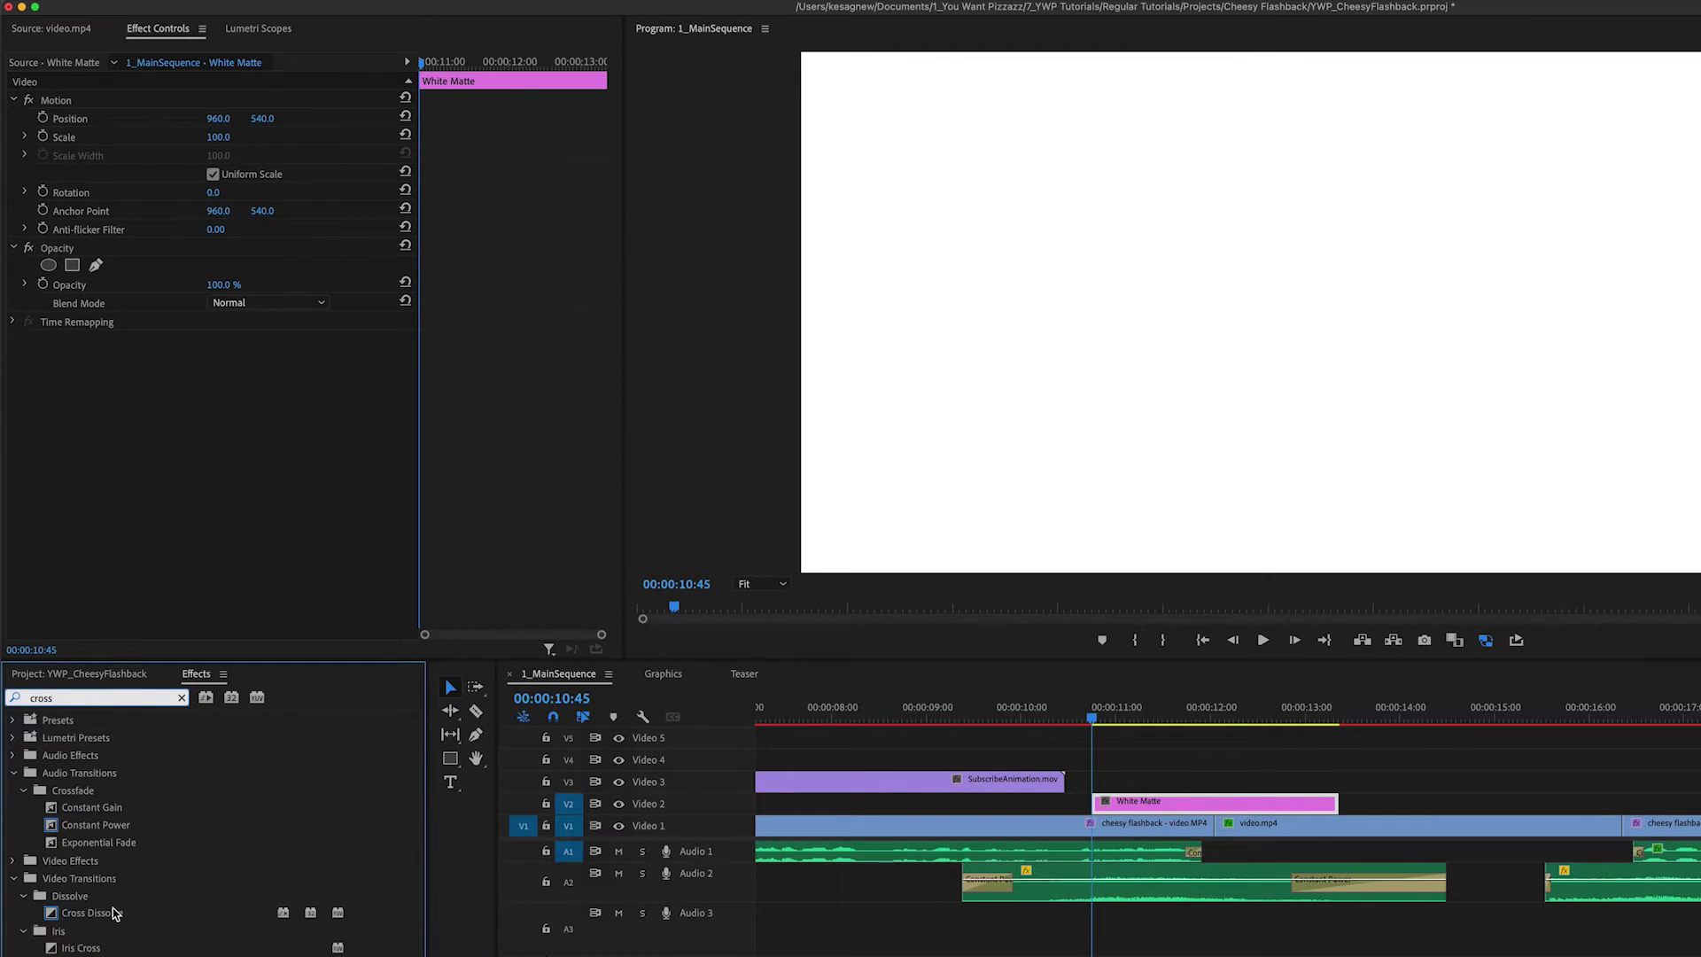
{"action": "left_click_drag", "start_coordinate": [114, 913], "coordinate": [1102, 813]}
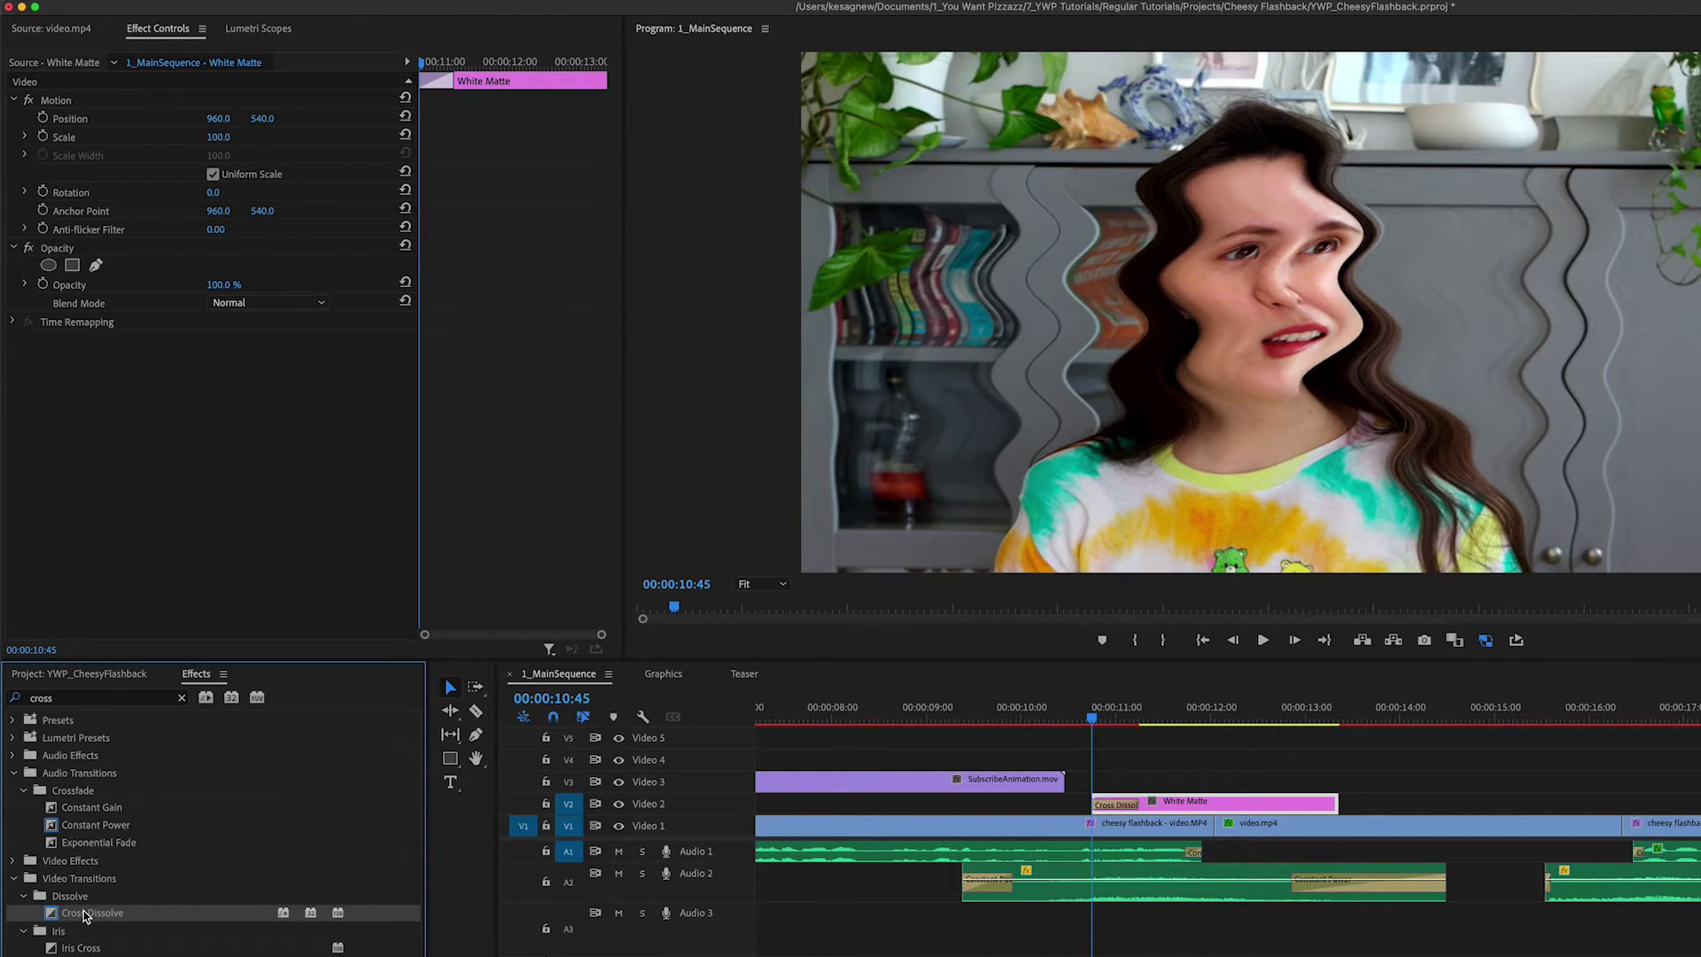
{"action": "left_click_drag", "start_coordinate": [86, 915], "coordinate": [1330, 809]}
- Lengthen both dissolves to about one second and preview the dip from 10:05
{"action": "left_click_drag", "start_coordinate": [1132, 806], "coordinate": [1176, 806]}
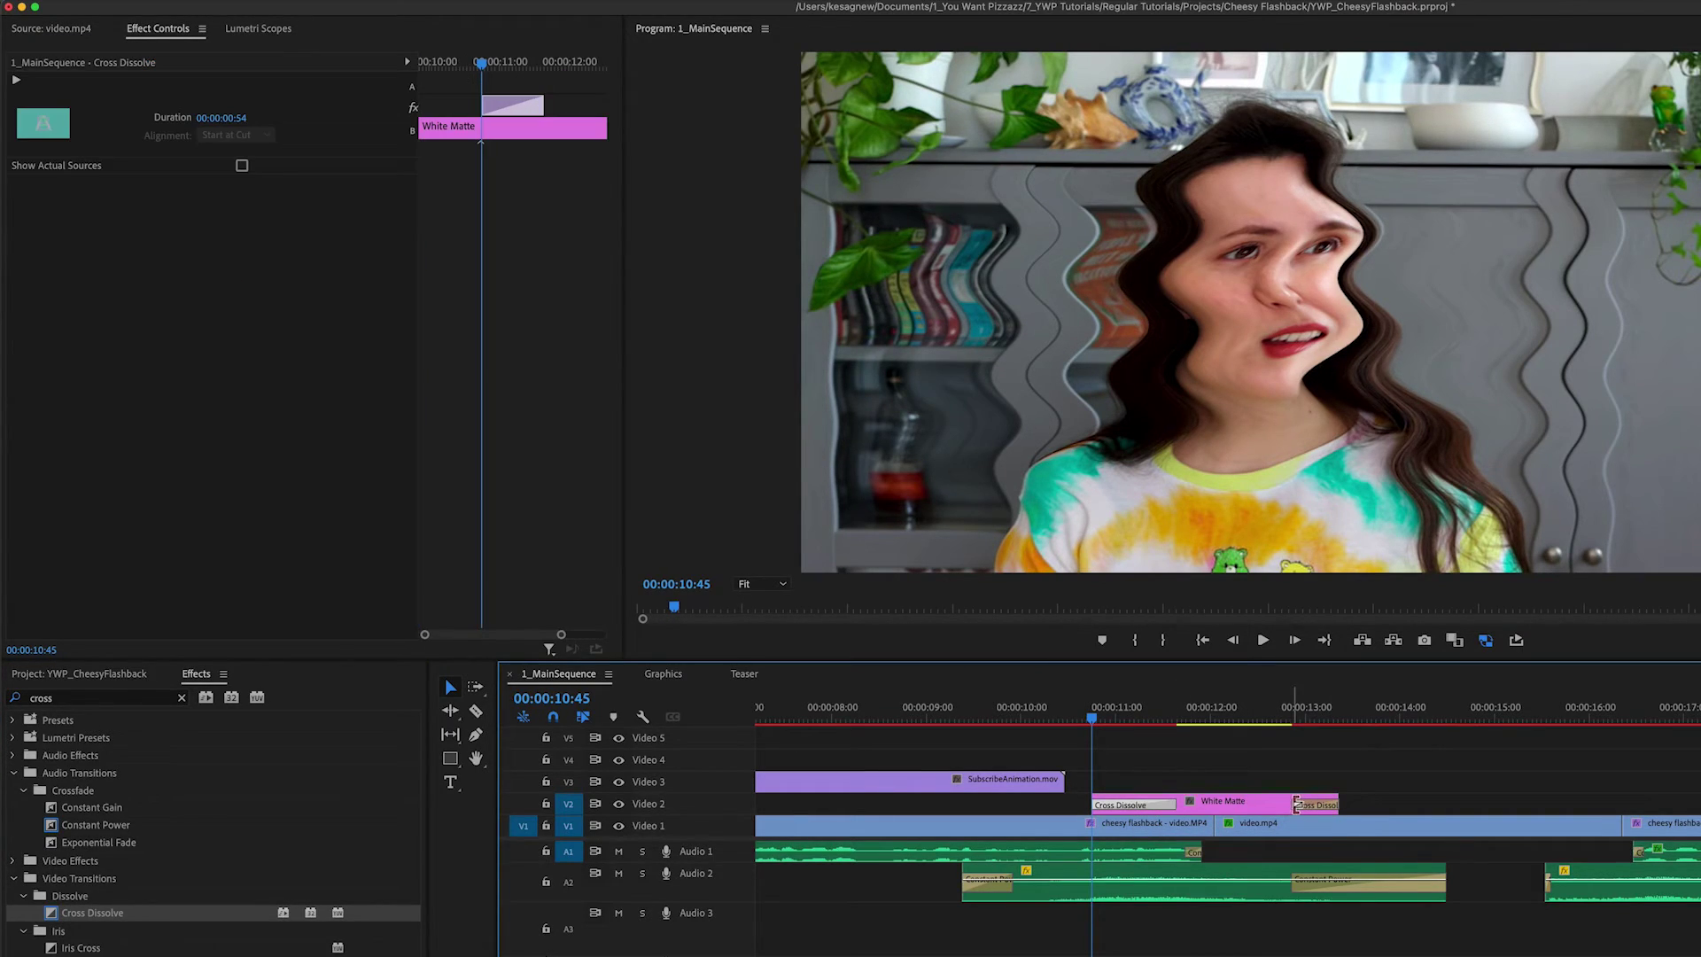
{"action": "left_click_drag", "start_coordinate": [1296, 804], "coordinate": [1236, 800]}
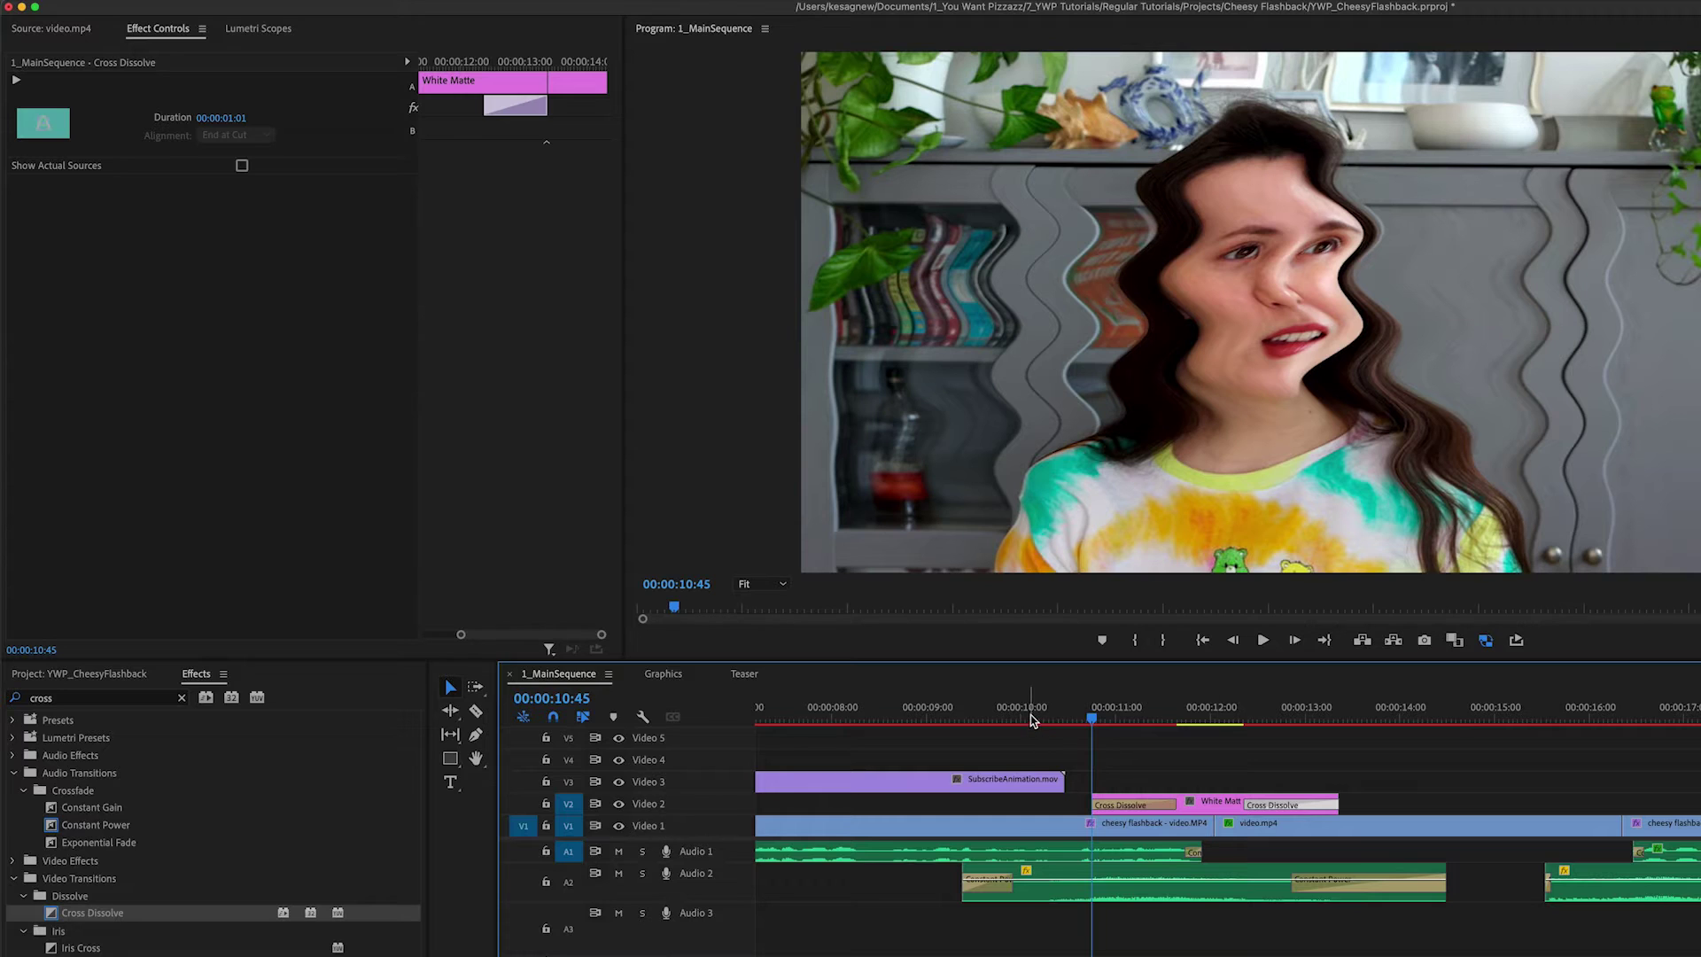
{"action": "left_click", "coordinate": [1031, 720]}
{"action": "key", "text": "space"}
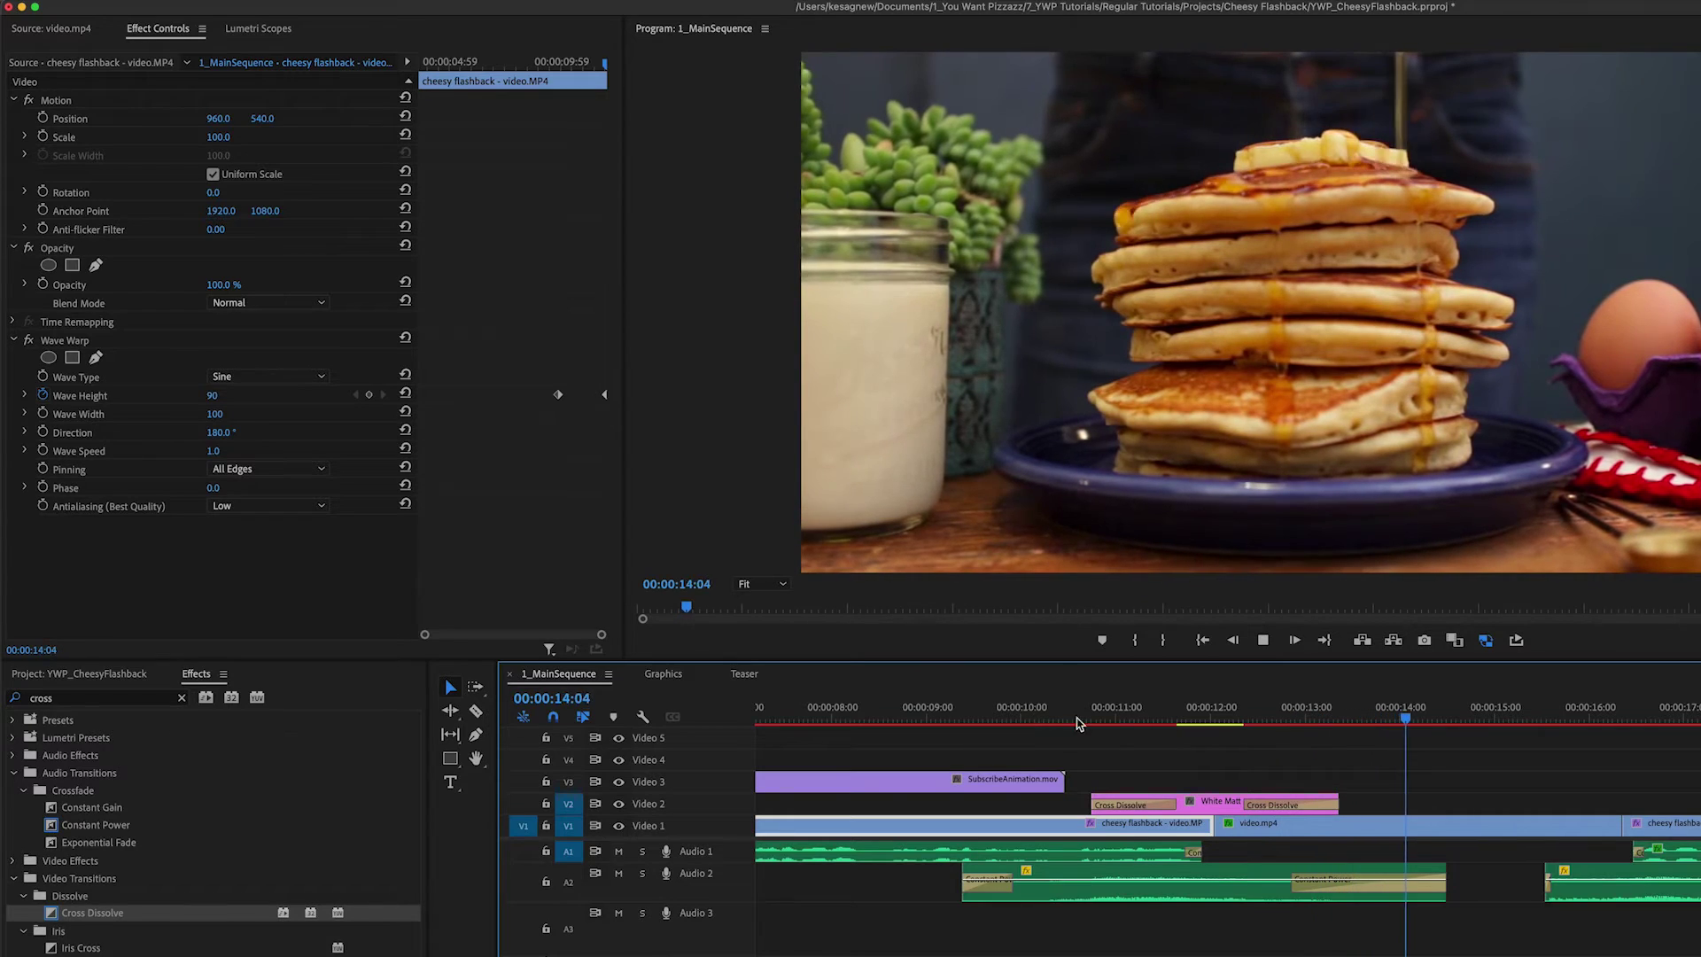
{"action": "left_click", "coordinate": [1202, 719]}
- Shorten the closing dissolve and preview the adjusted transition again
{"action": "scroll", "coordinate": [1281, 806], "scroll_direction": "up", "scroll_amount": 3}
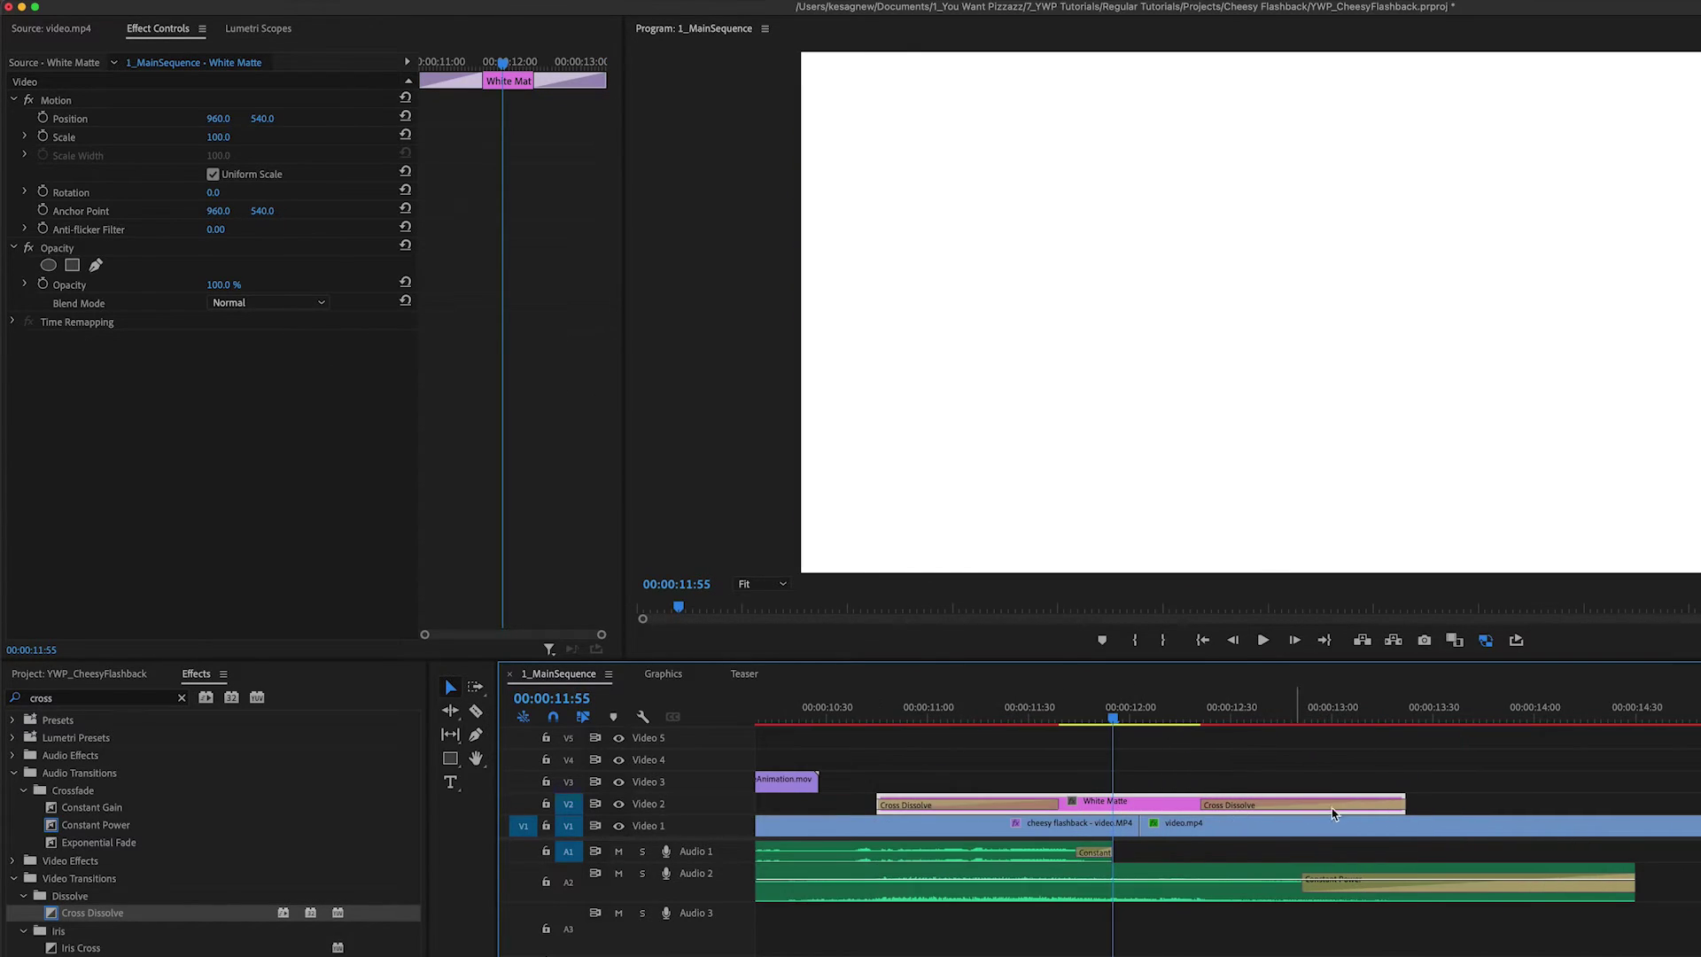
{"action": "left_click_drag", "start_coordinate": [1401, 803], "coordinate": [1310, 802]}
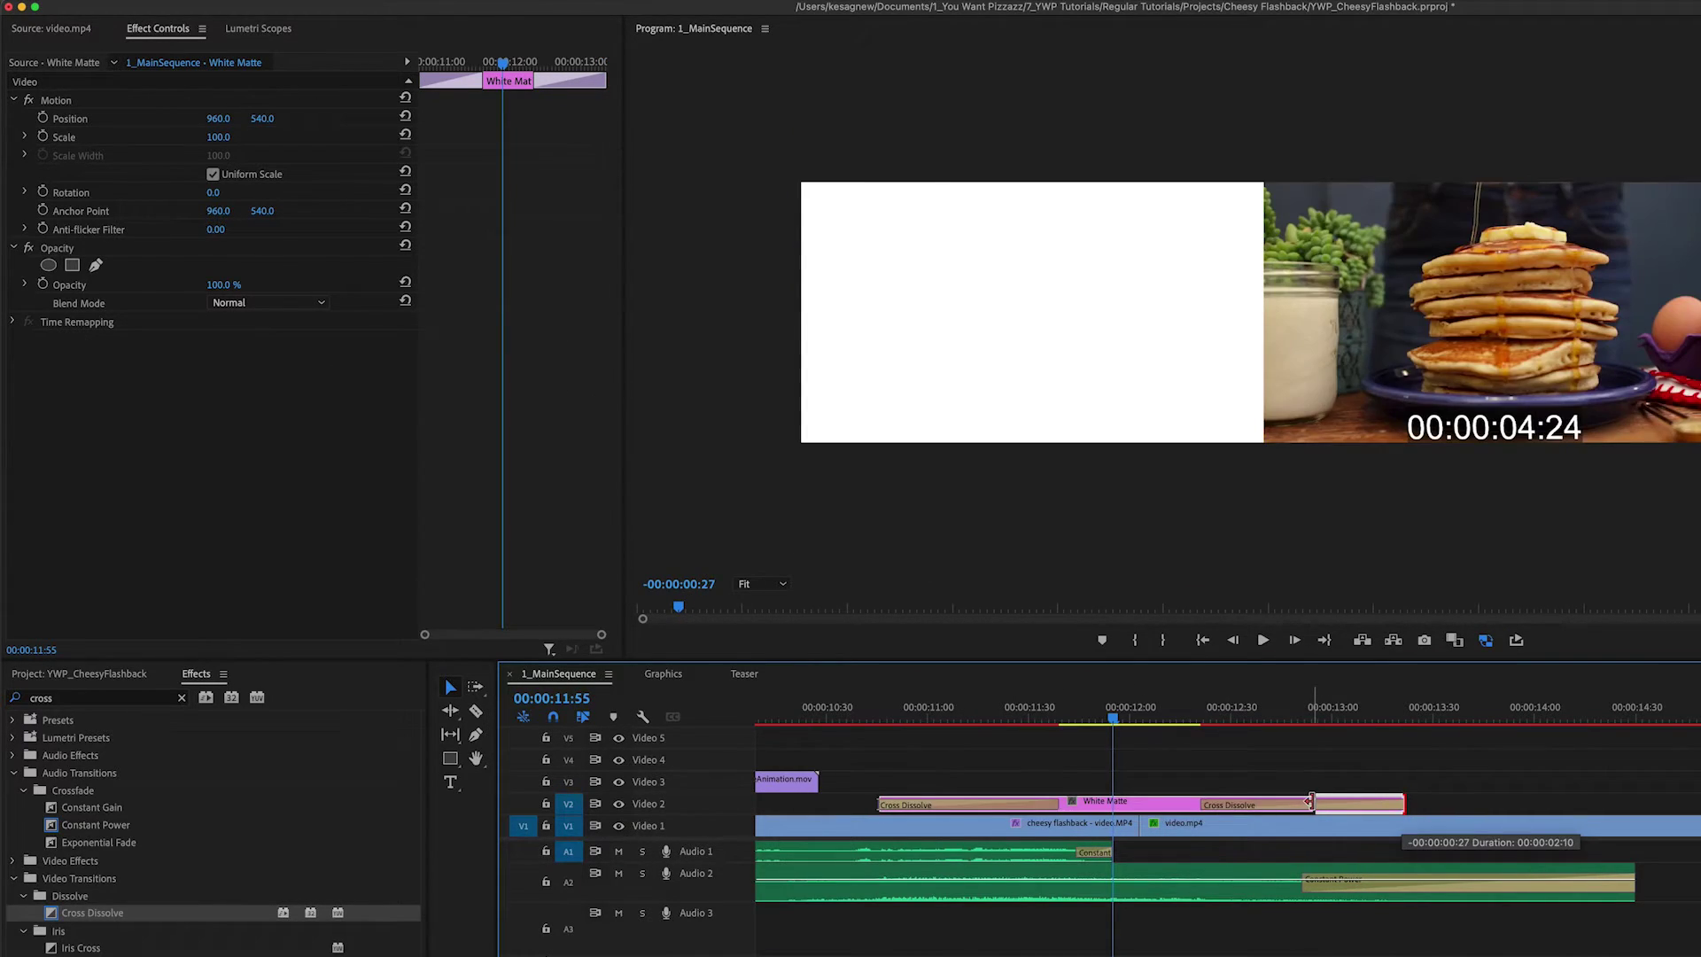
{"action": "key", "text": "space"}
{"action": "key", "text": "minus"}
{"action": "left_click", "coordinate": [1020, 713]}
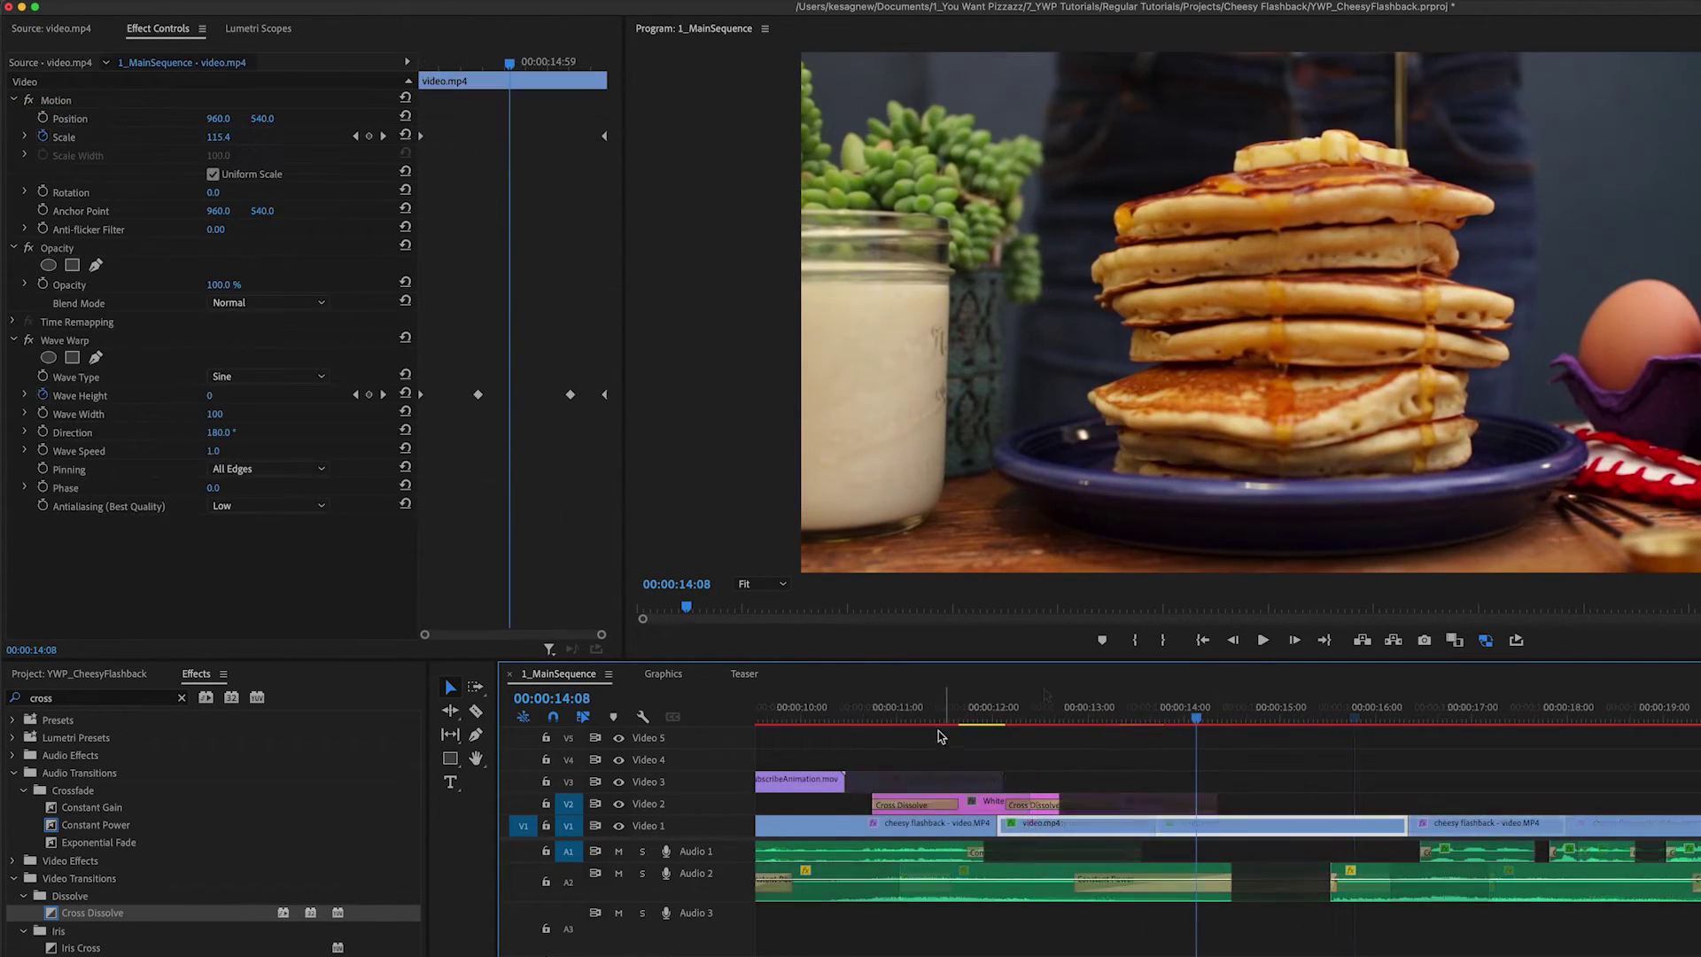
- Alt-drag a copy of the dissolve–matte–dissolve group onto the later cut around 15:43
{"action": "left_click_drag", "start_coordinate": [940, 736], "coordinate": [876, 733]}
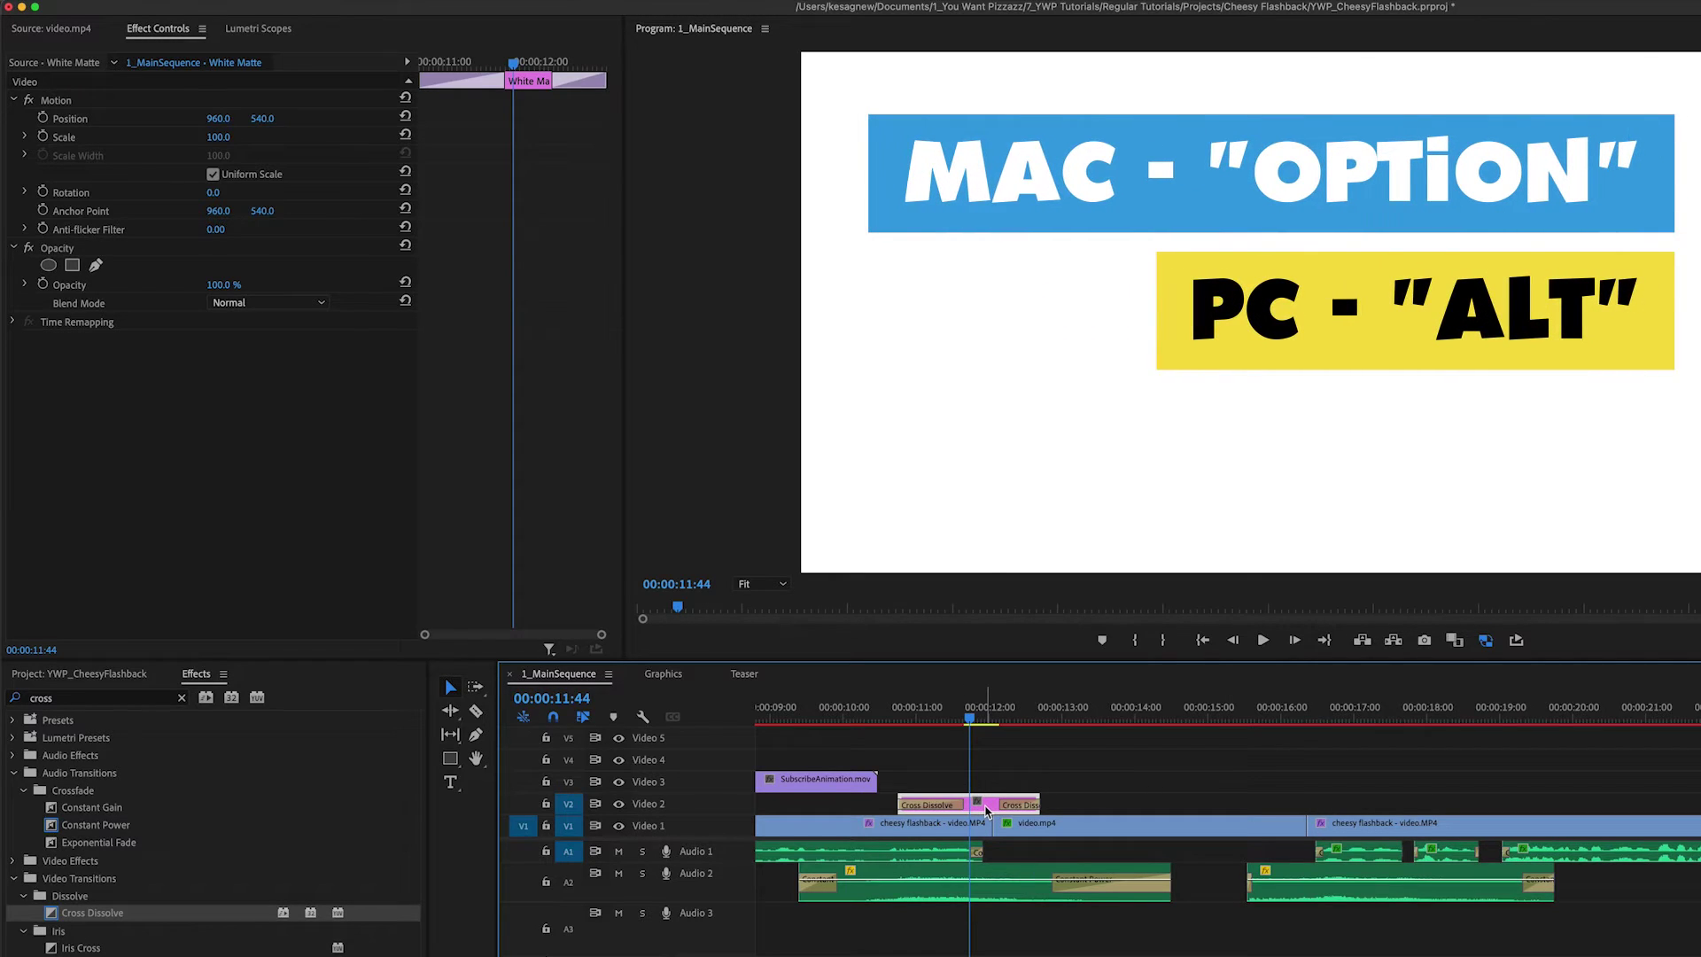
{"action": "left_click_drag", "start_coordinate": [978, 809], "coordinate": [1321, 810]}
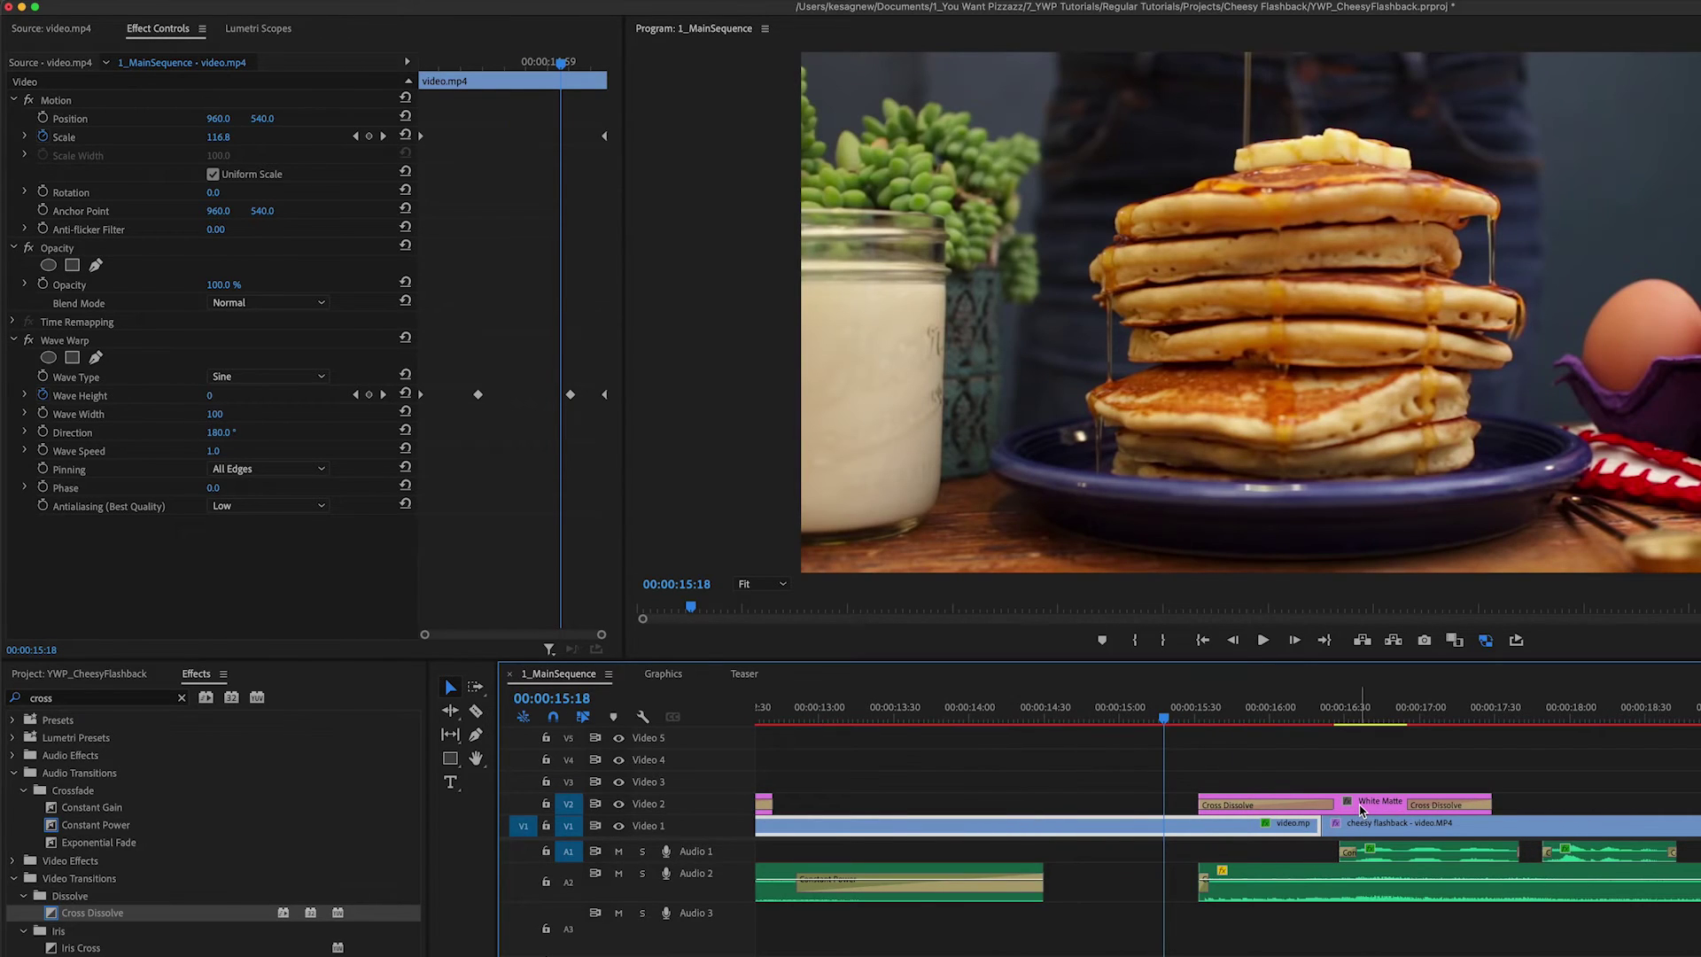
{"action": "left_click_drag", "start_coordinate": [1362, 810], "coordinate": [1282, 806]}
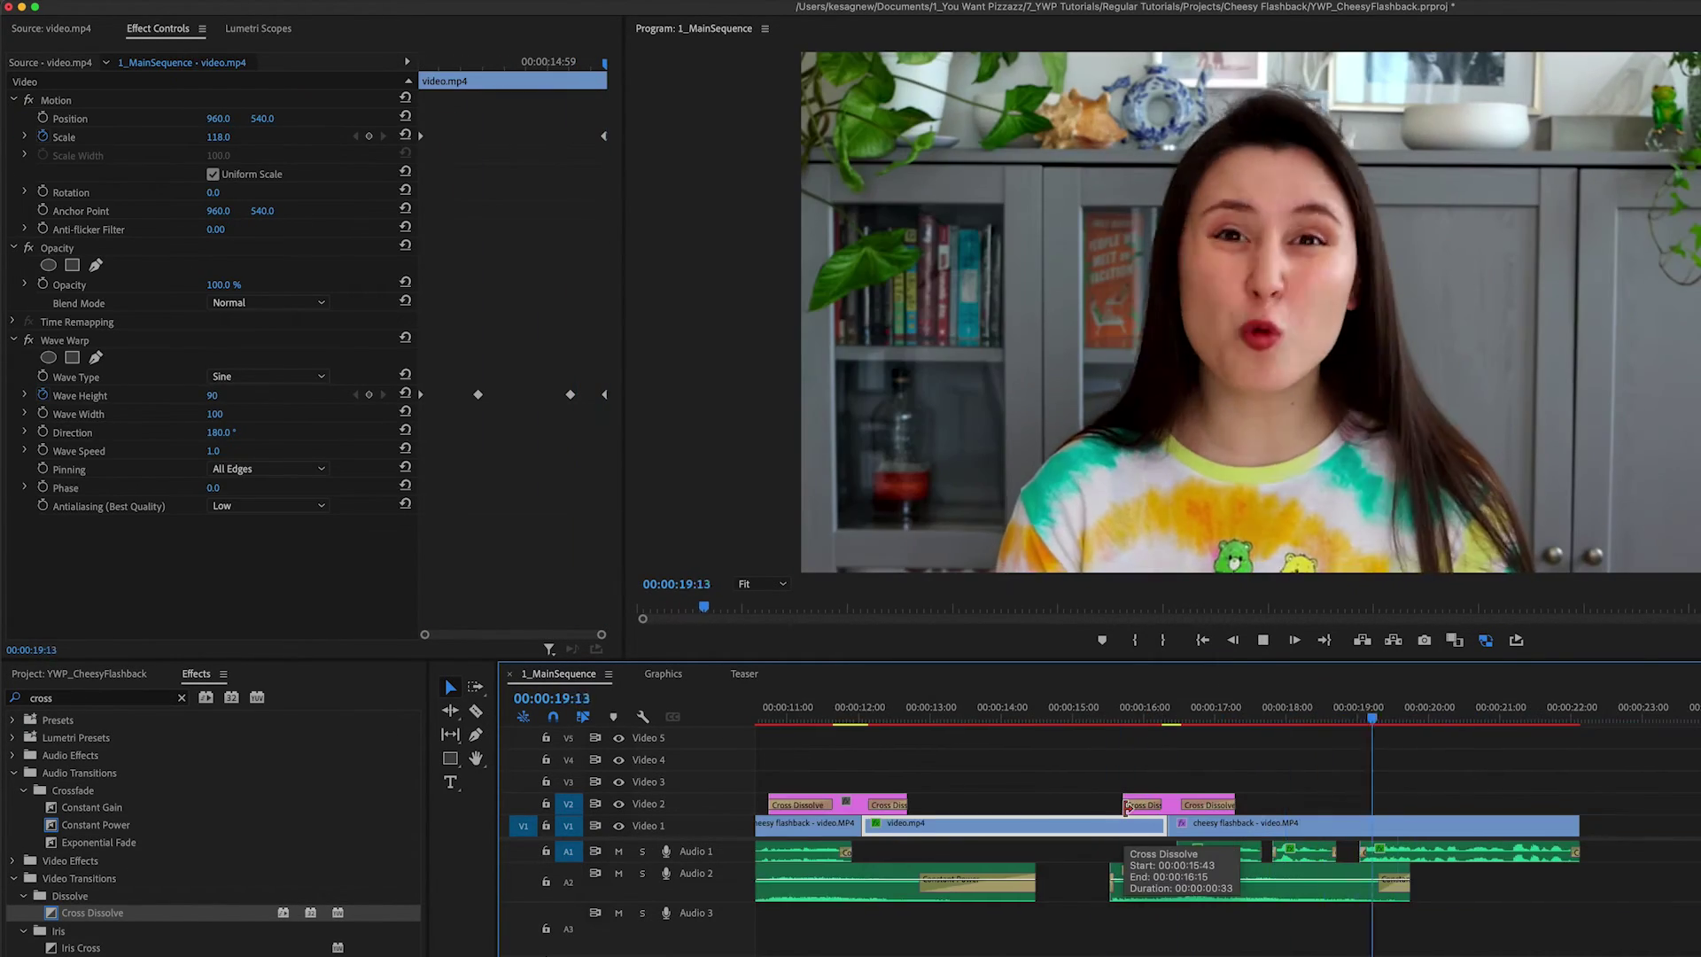